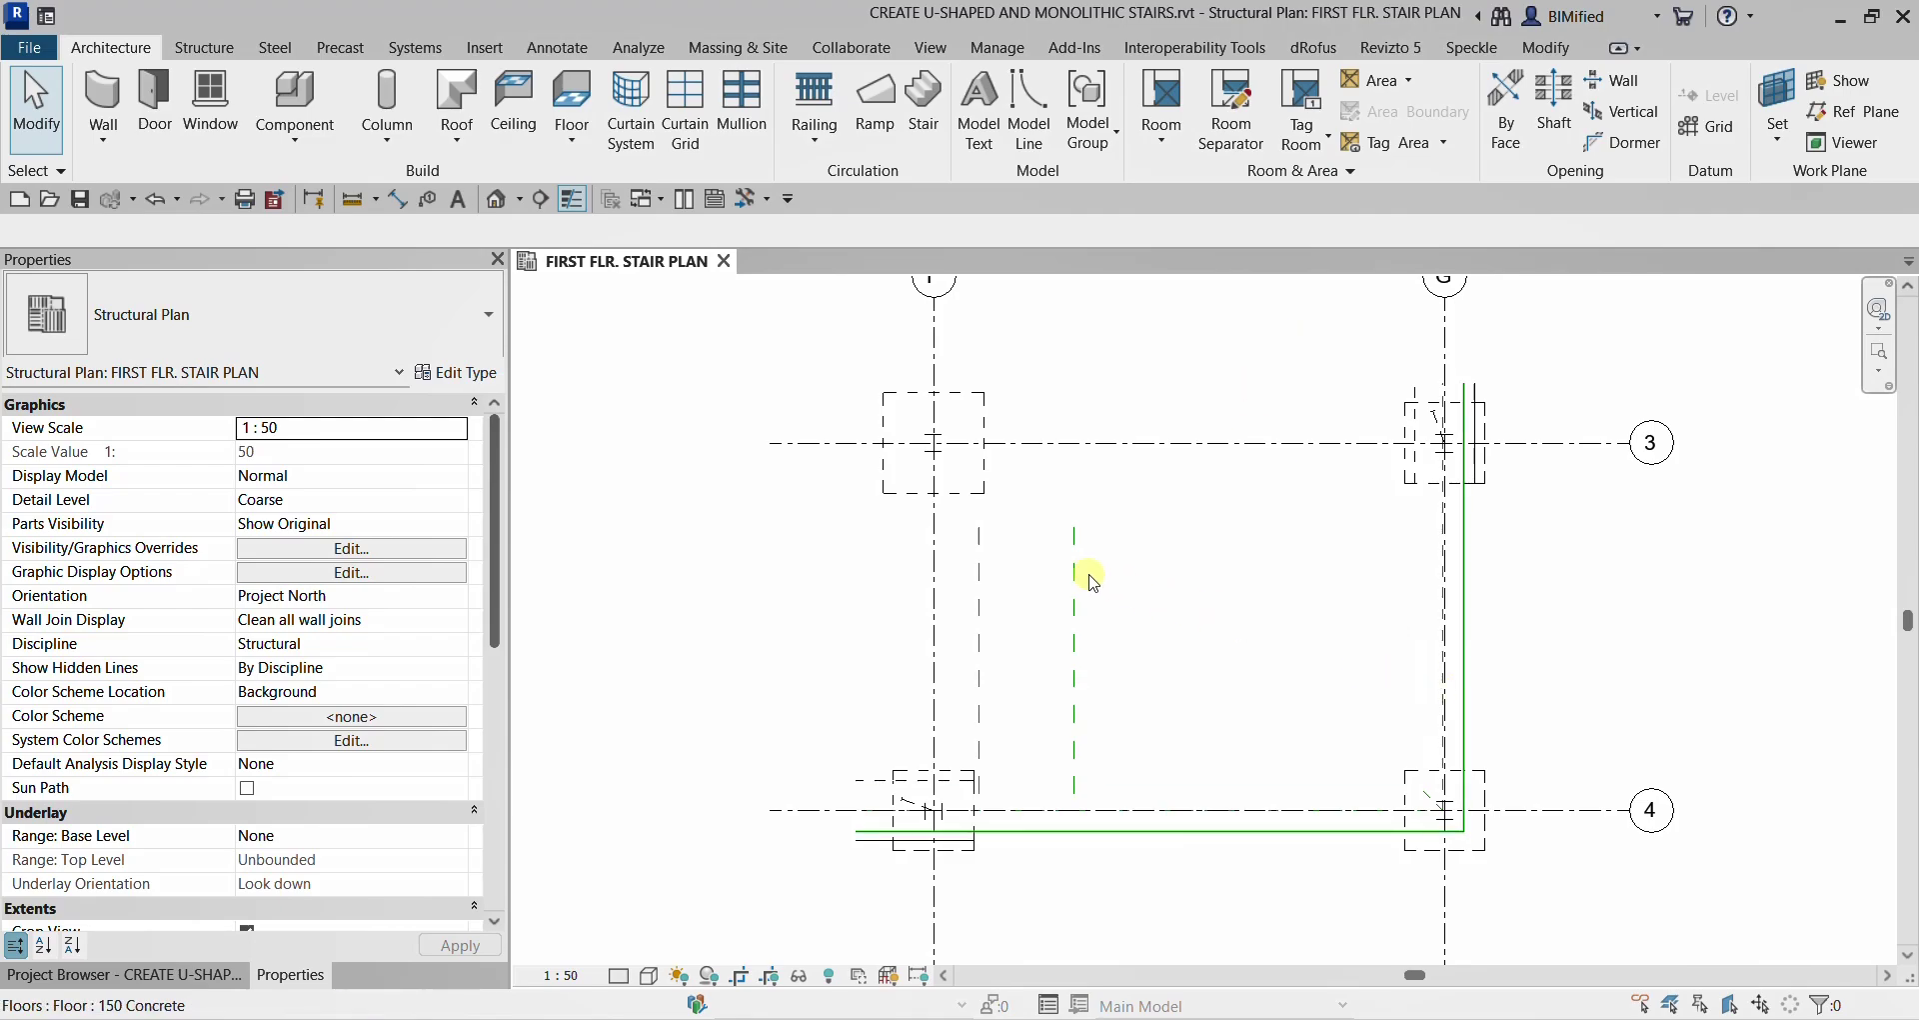
Step: Examine the building's floors, framing and slab openings in the default 3D view
click(500, 203)
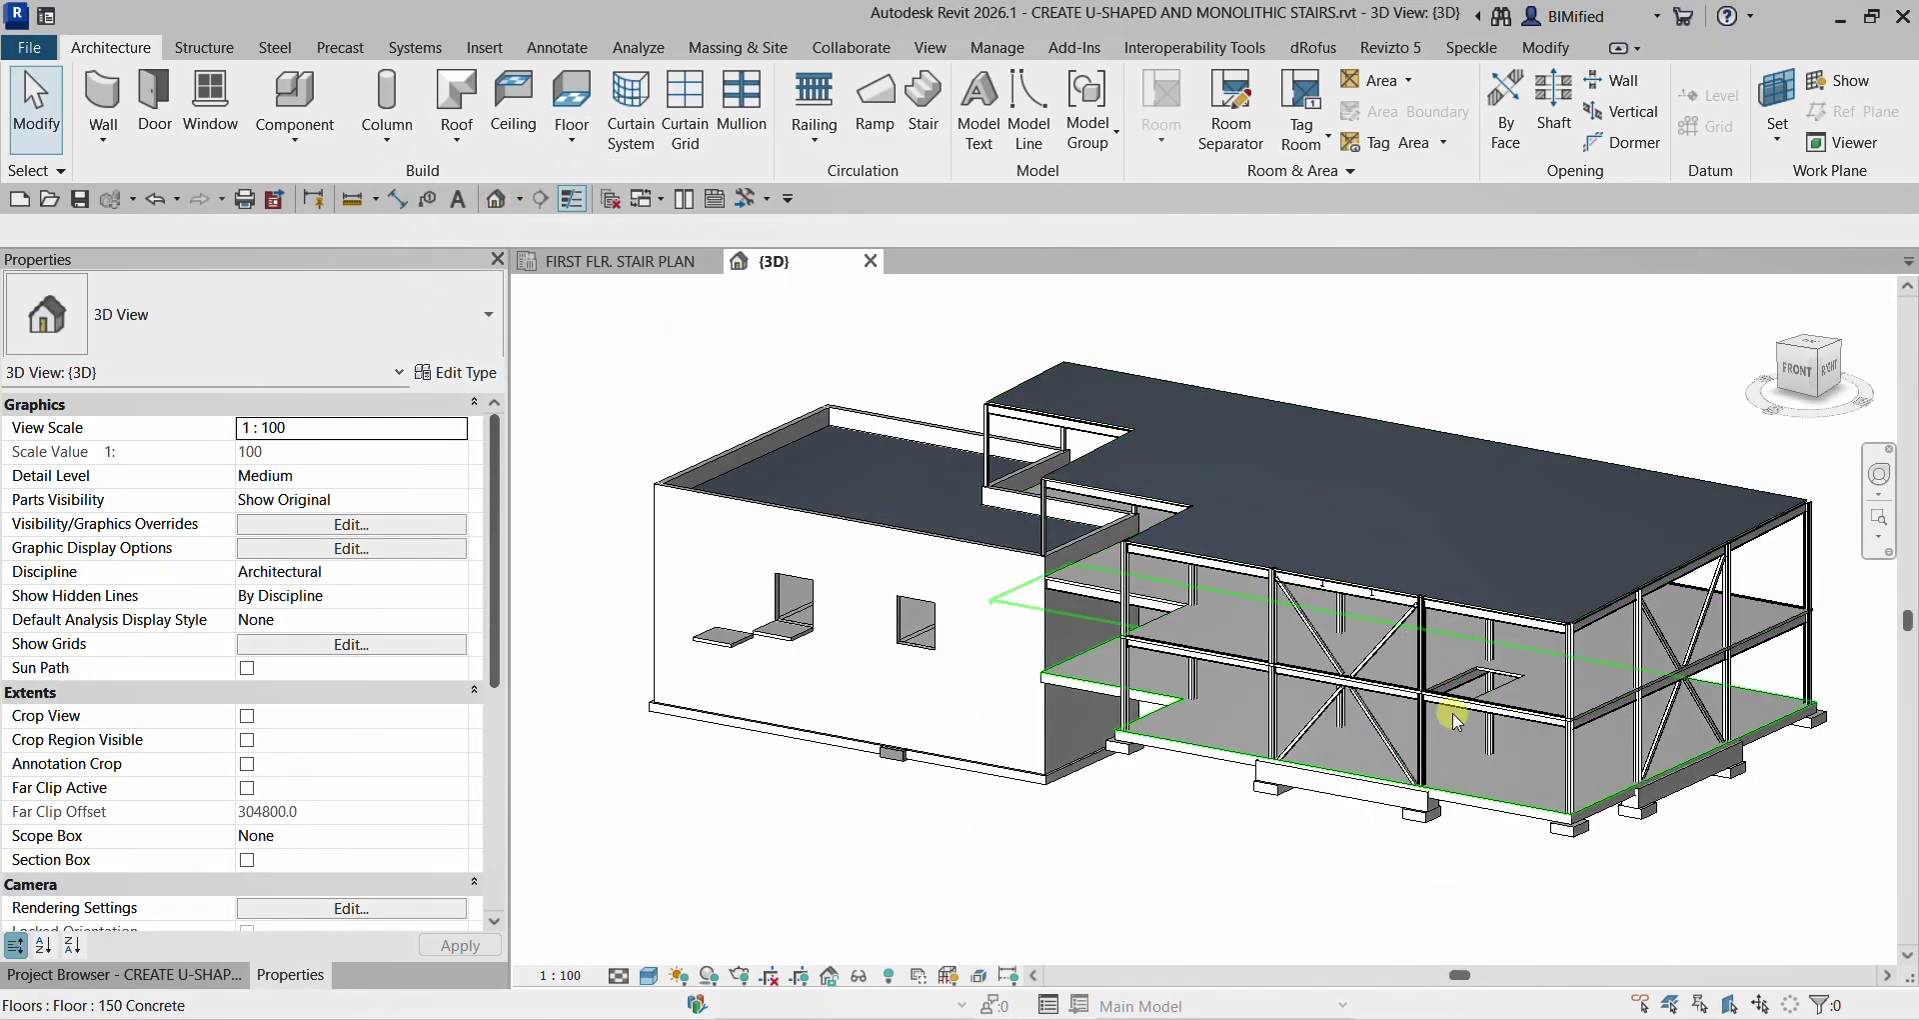
scroll(1456, 720, up, 3)
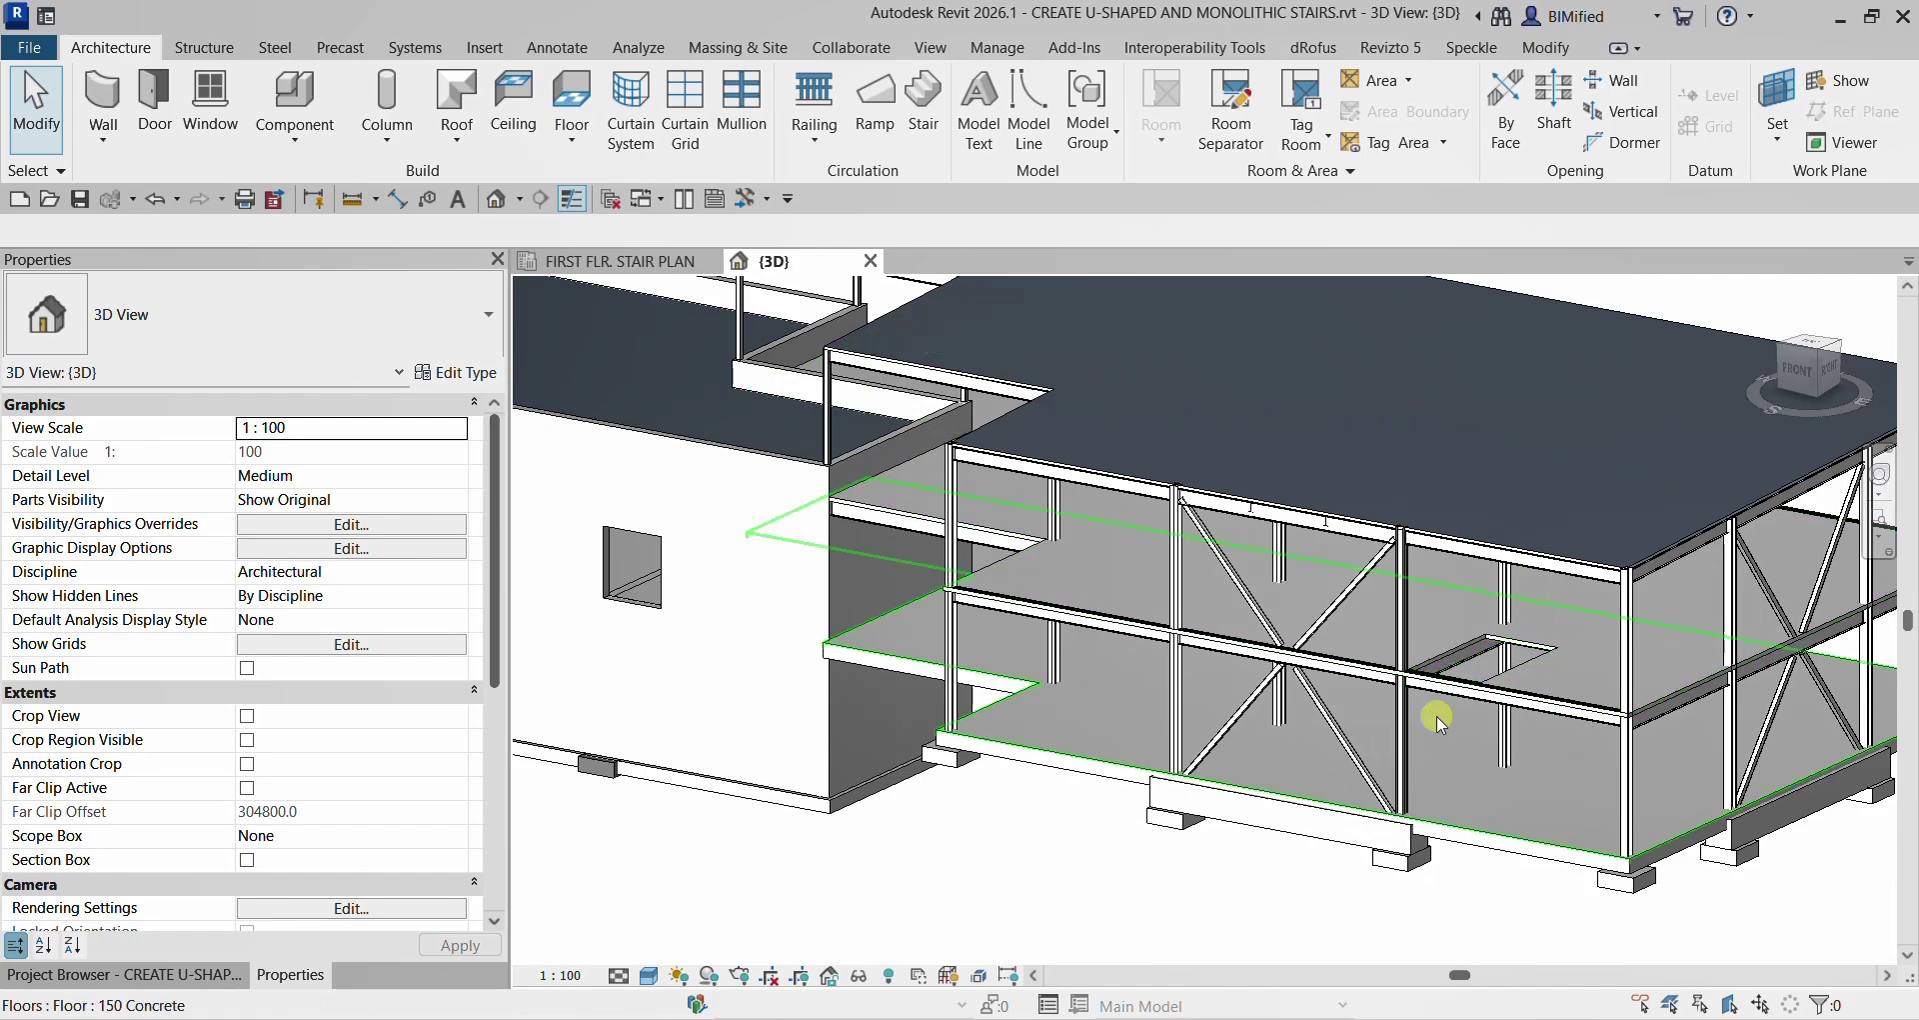
shift+middle_drag(1444, 664, 1472, 703)
scroll(1472, 702, down, 4)
scroll(900, 615, up, 6)
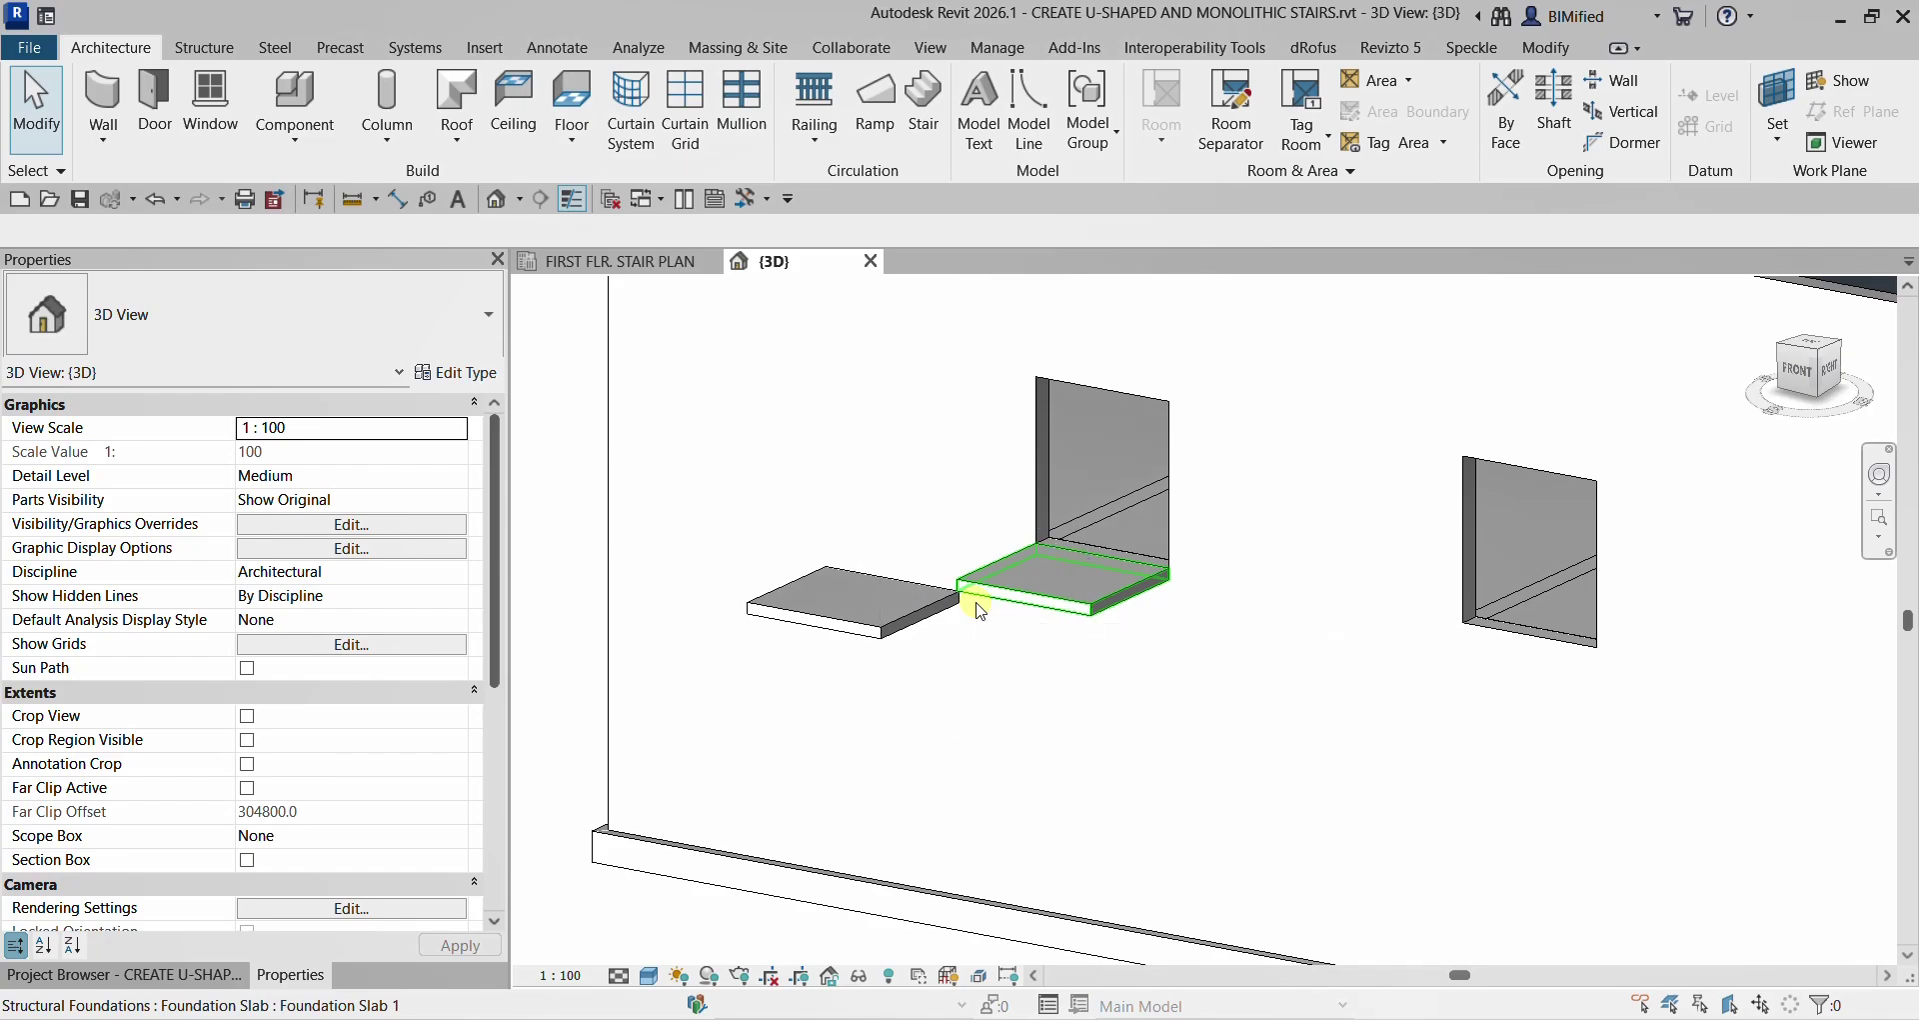
Step: On FIRST FLR. STAIR PLAN, begin a stair and place its first run of 12 risers down the reference plane nearest grid F
click(601, 262)
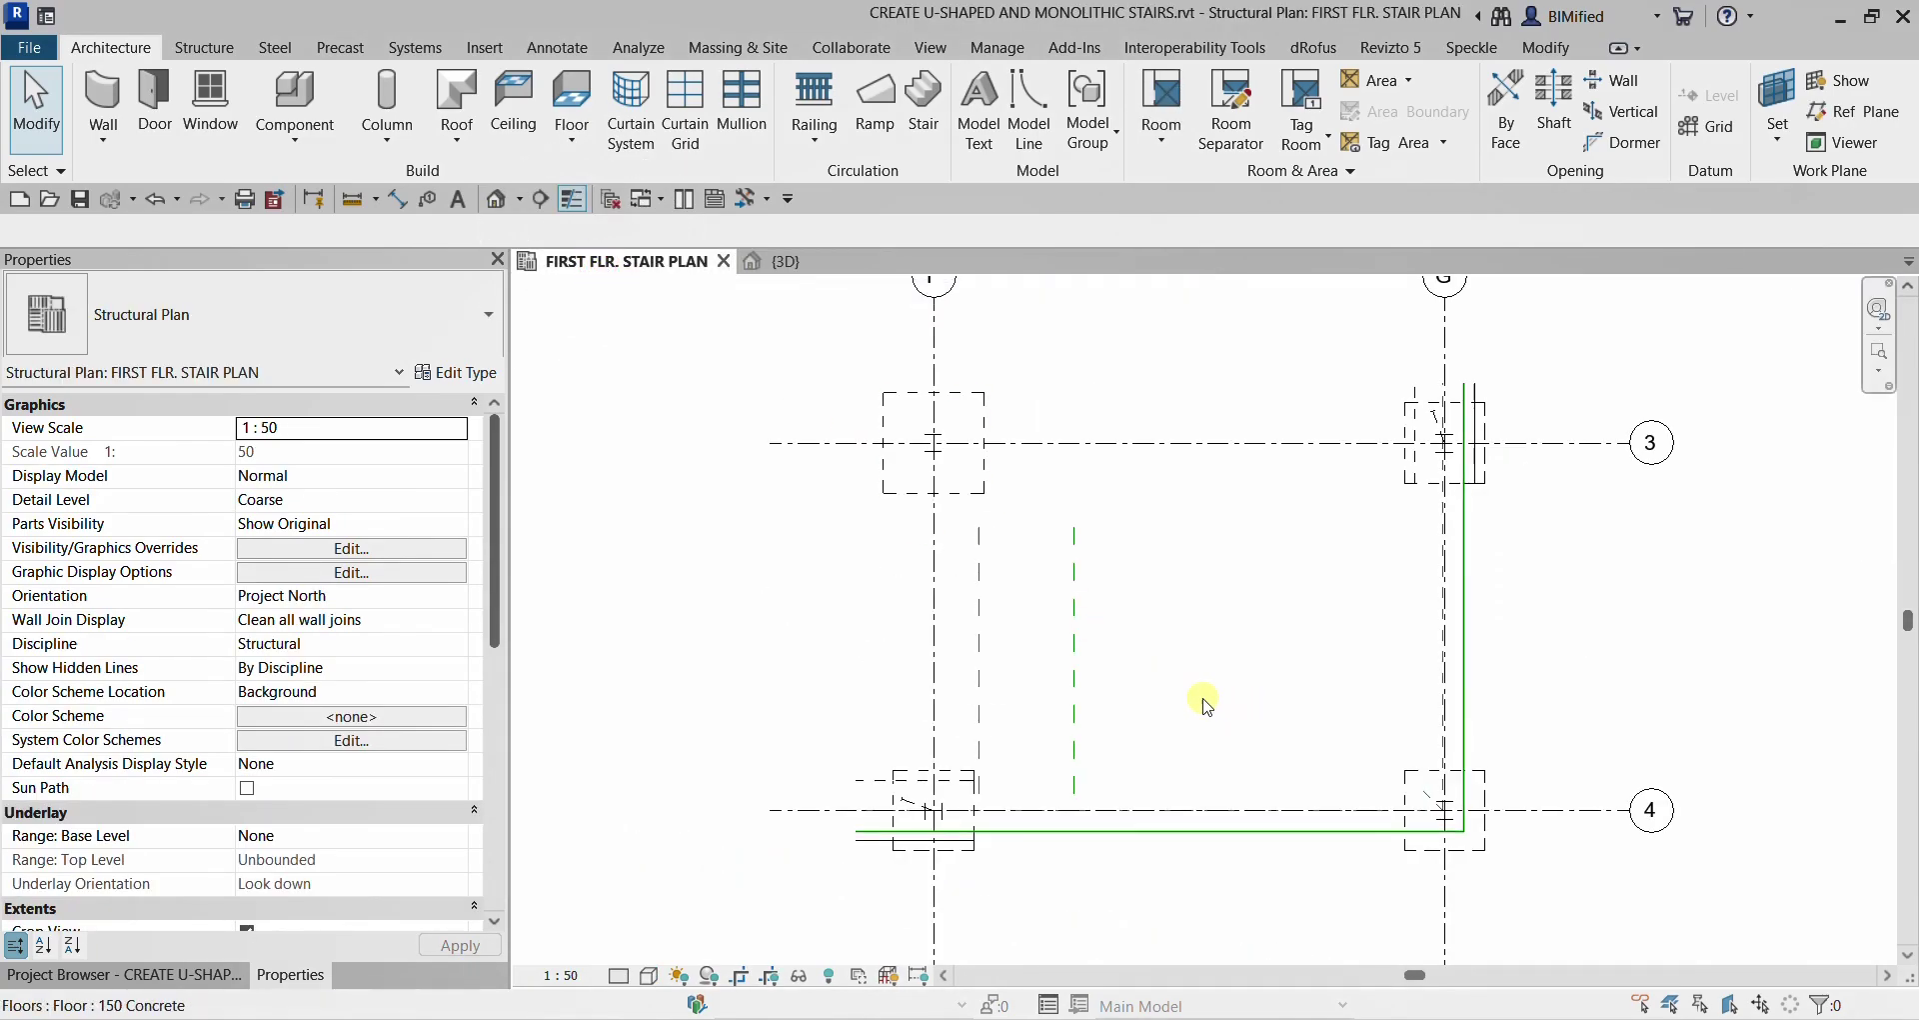
scroll(1207, 705, up, 3)
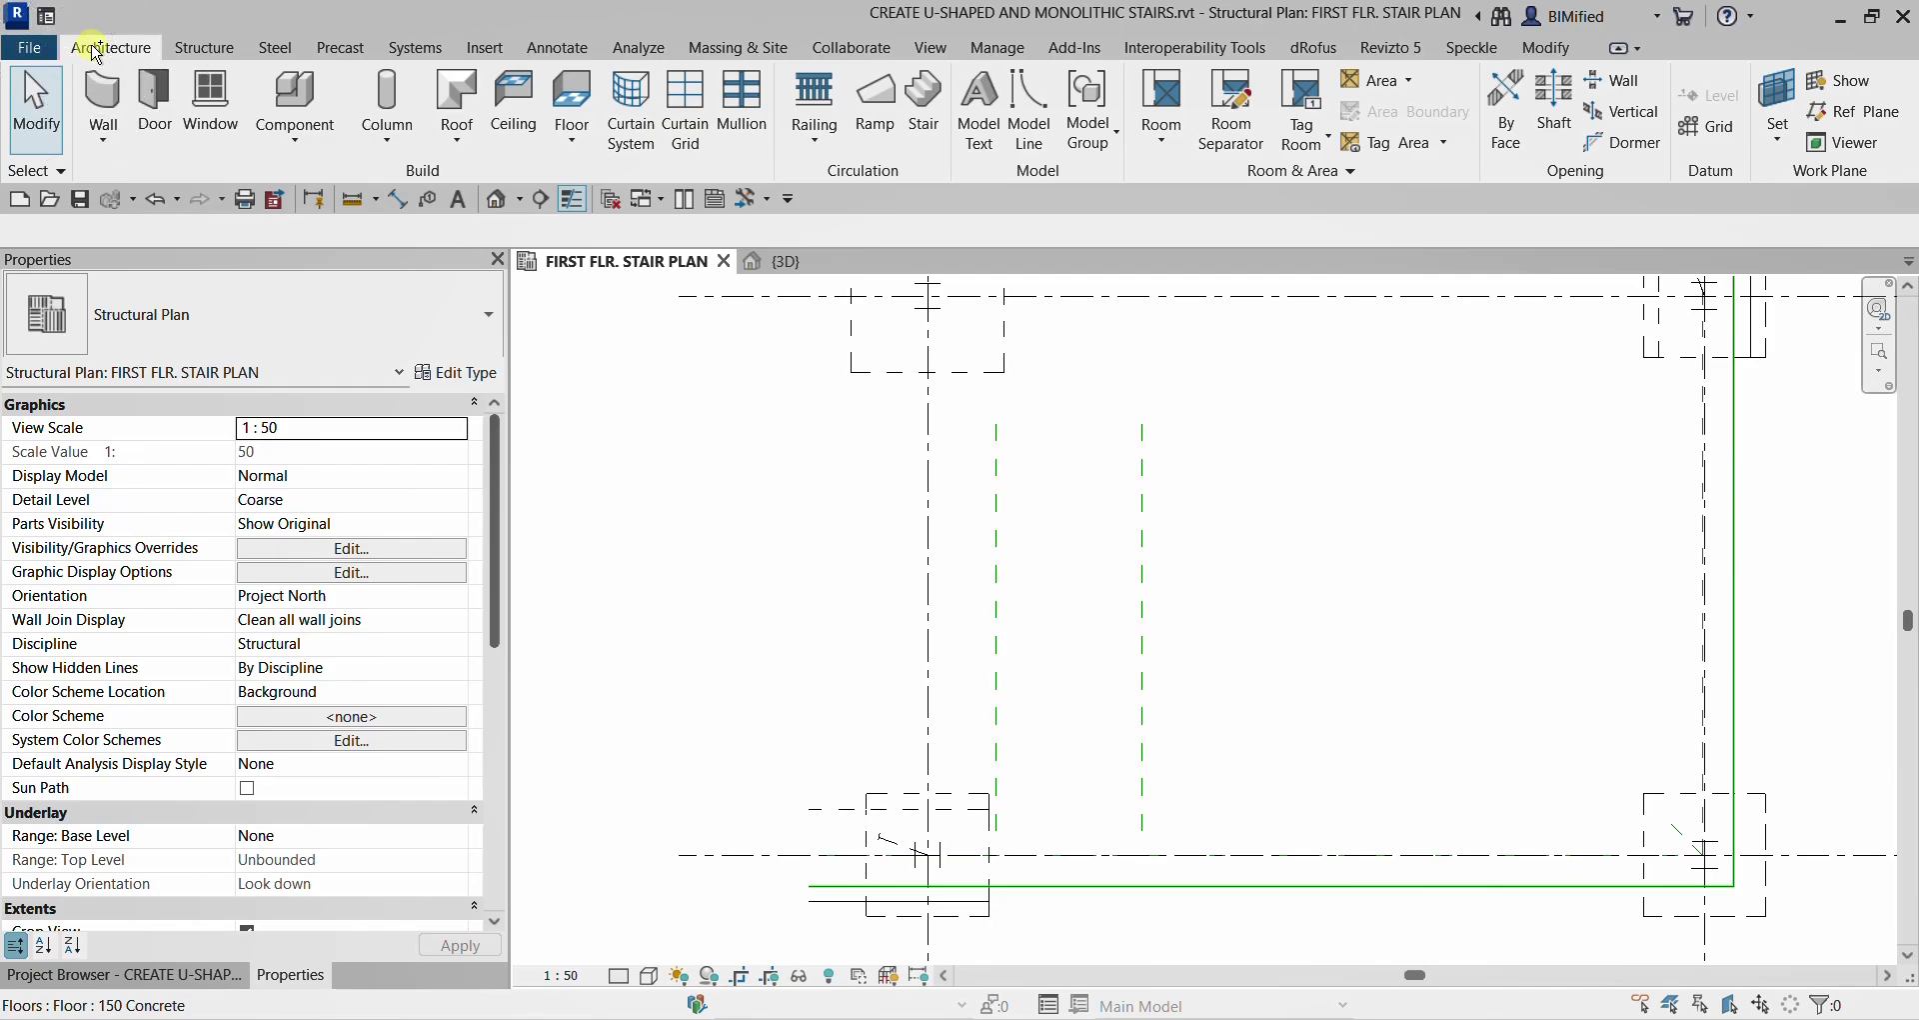
click(928, 130)
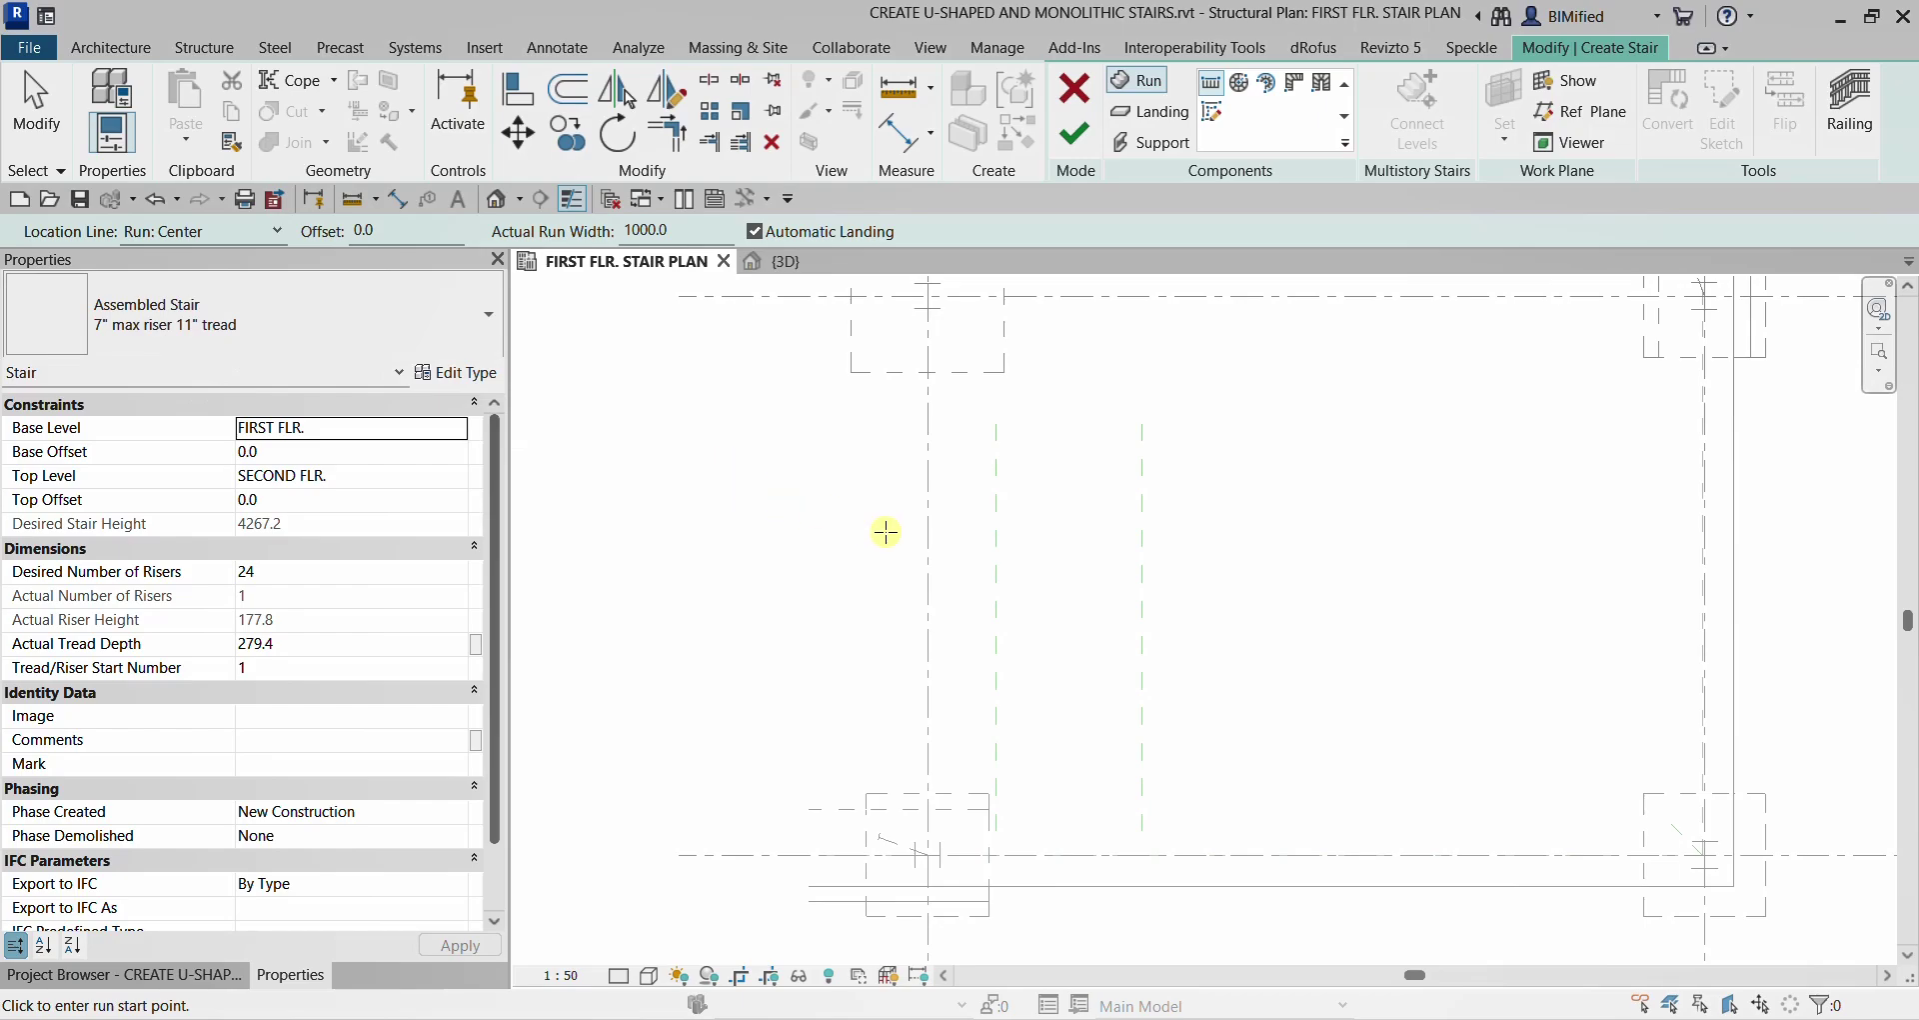
click(998, 427)
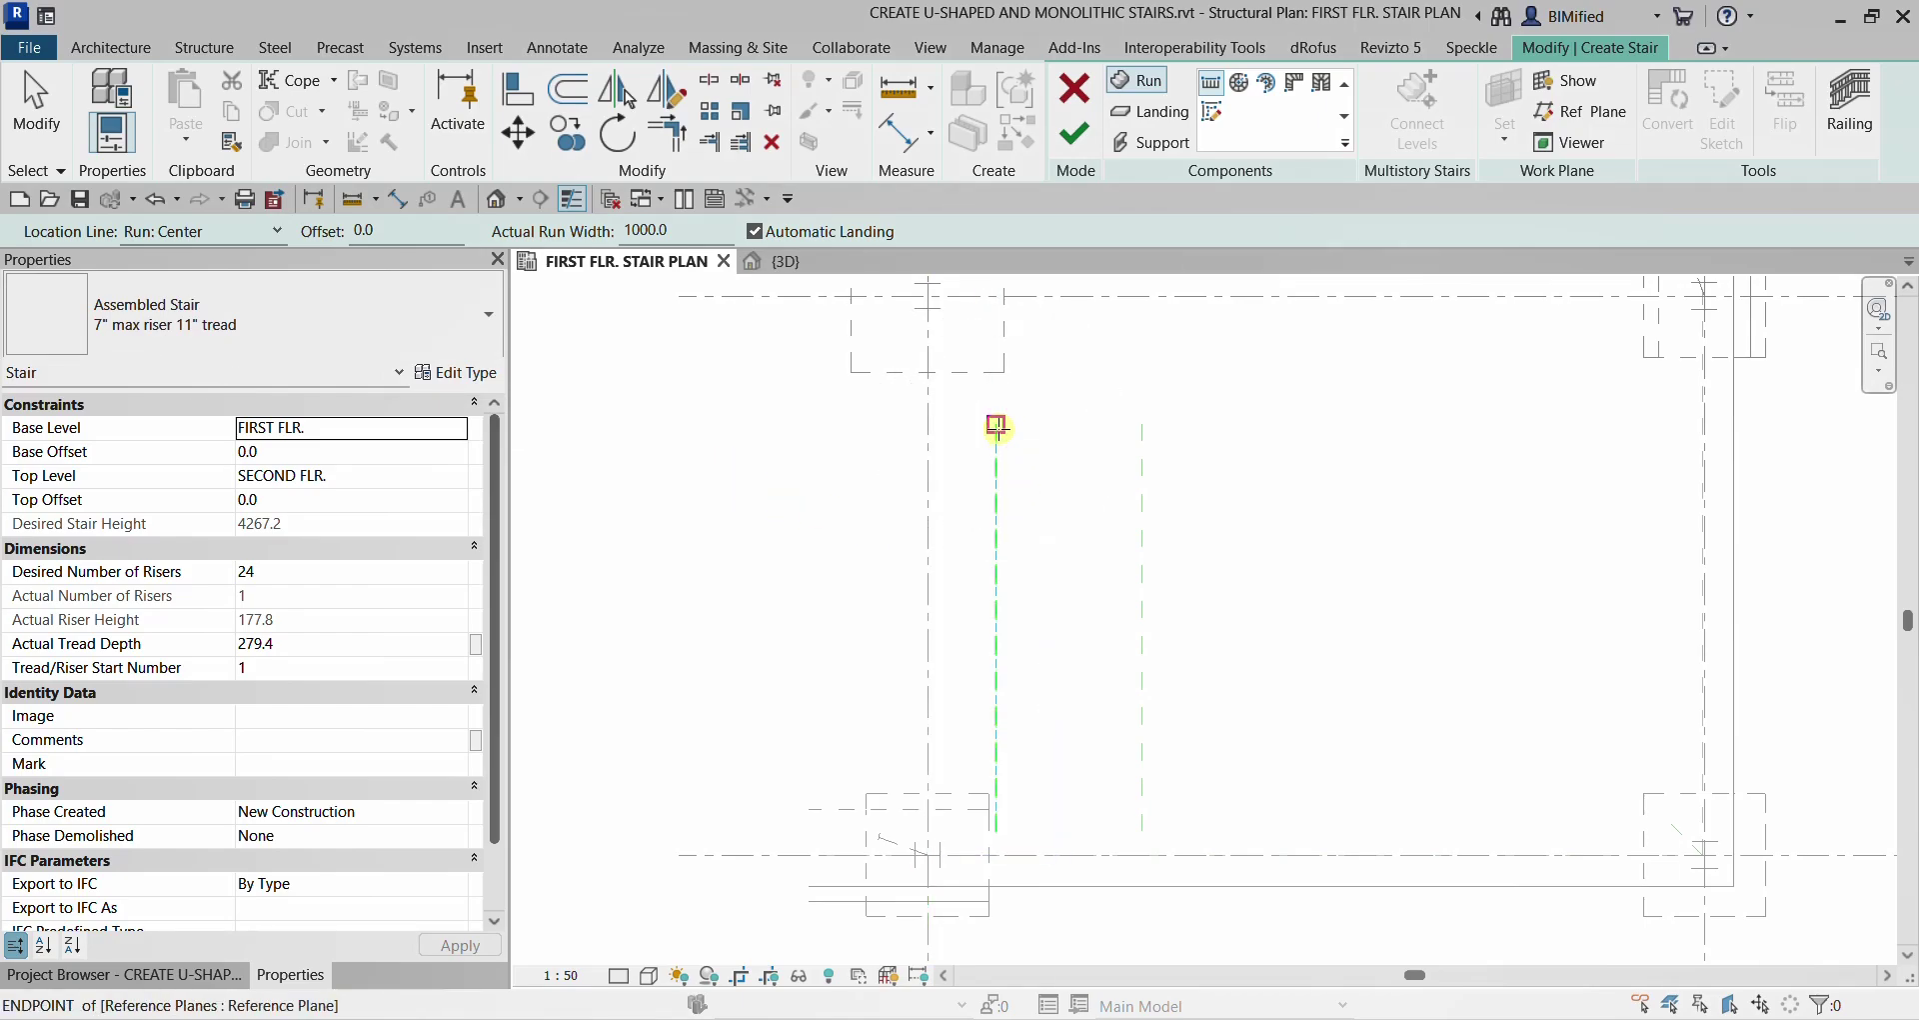
scroll(999, 610, down, 2)
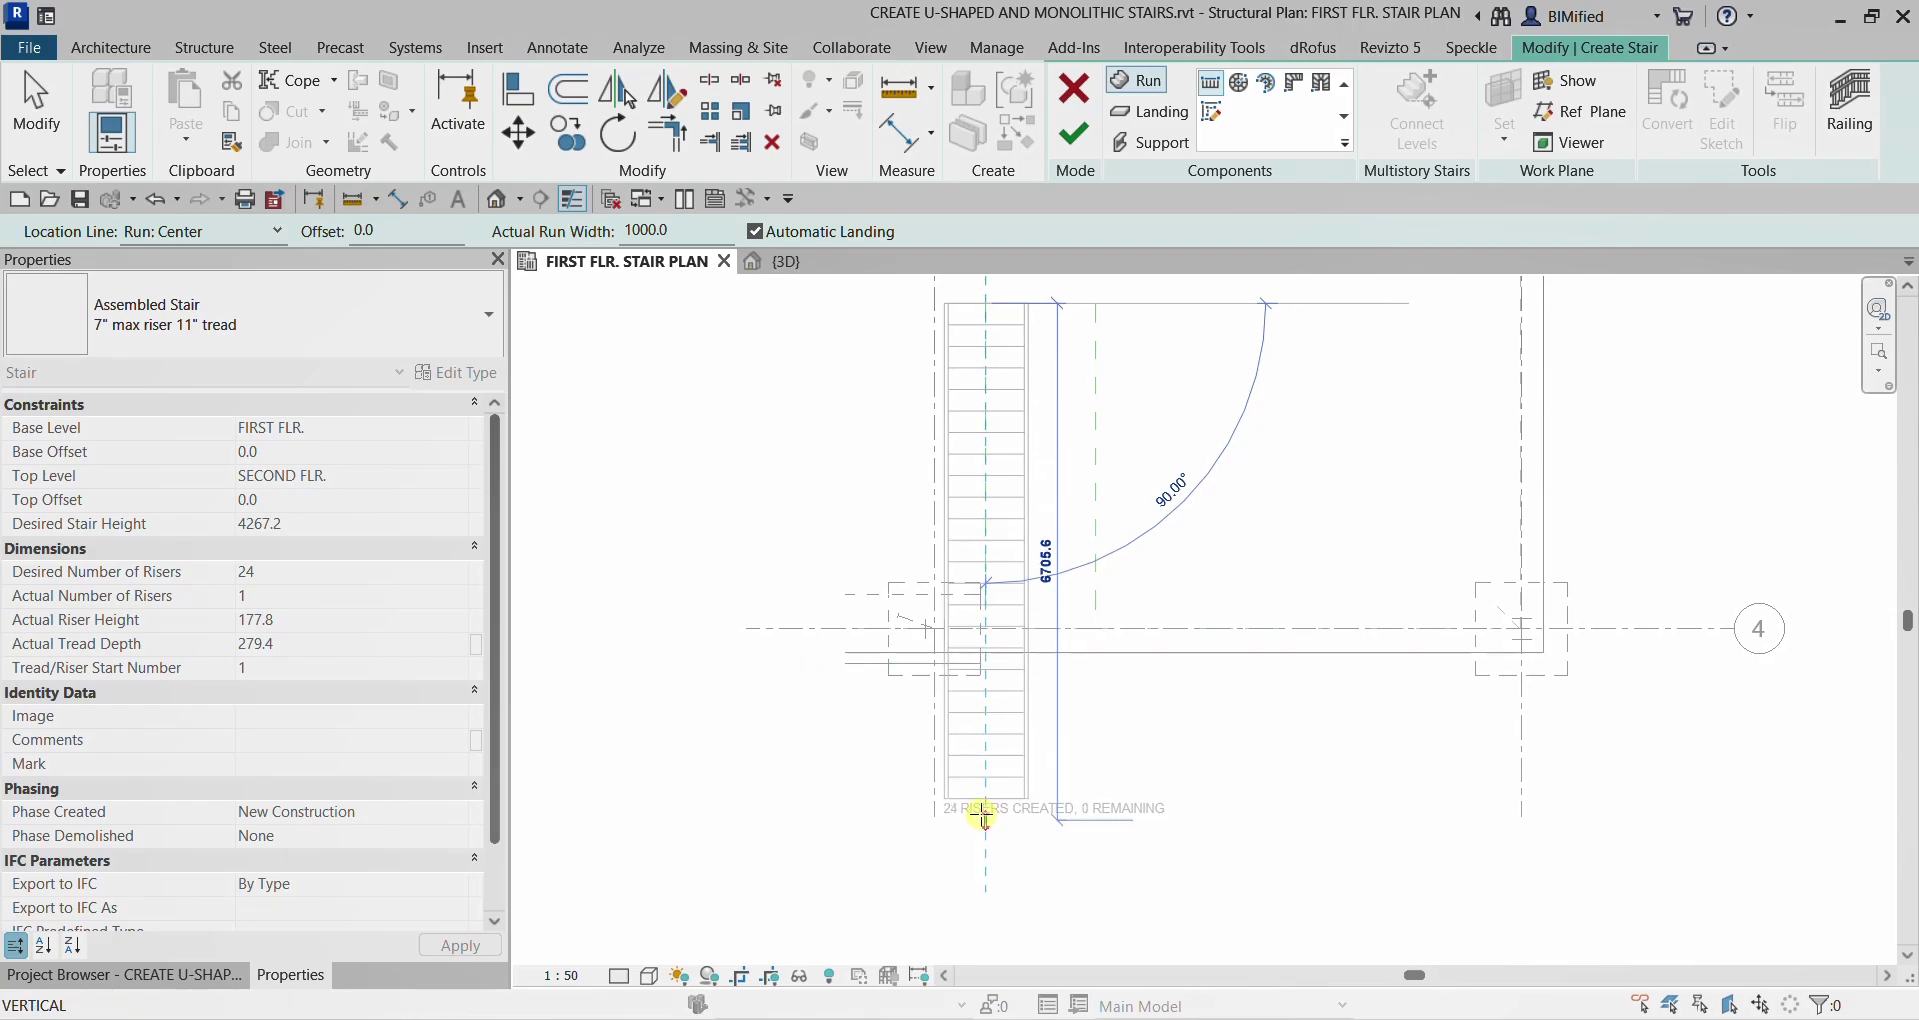
click(984, 815)
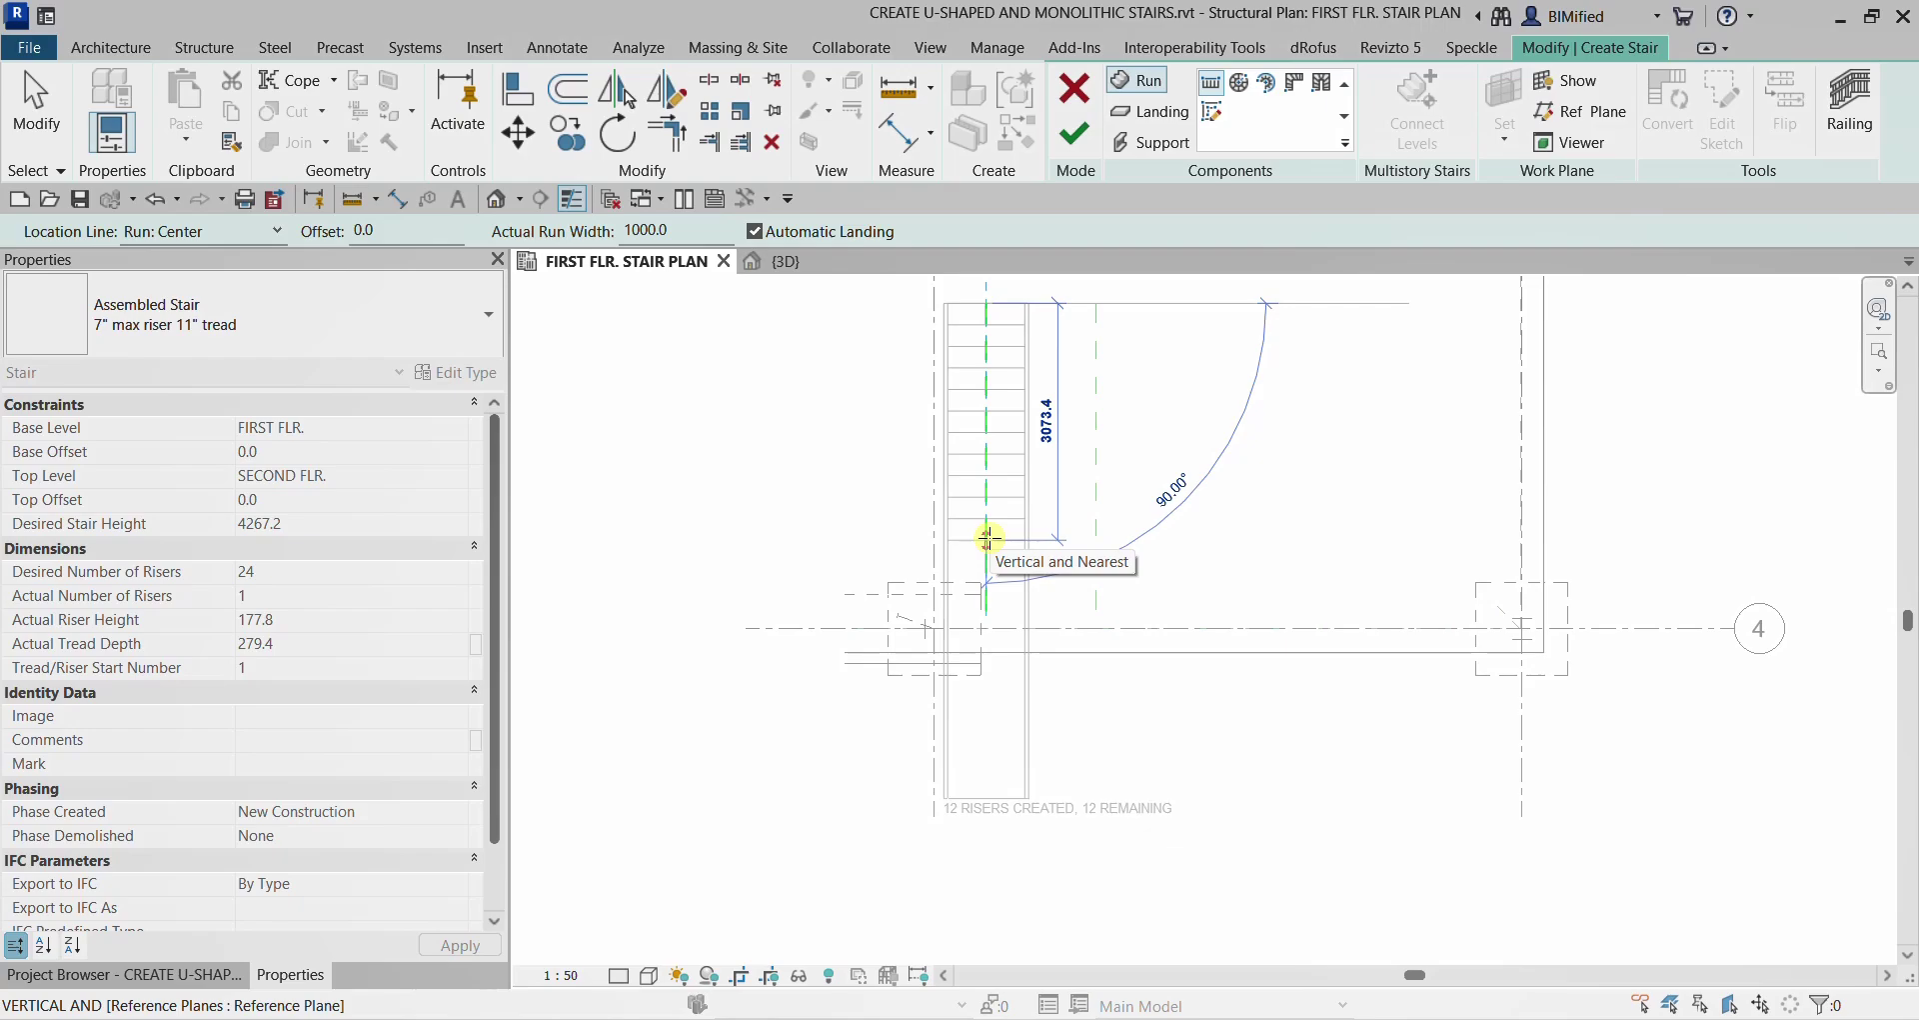
click(990, 538)
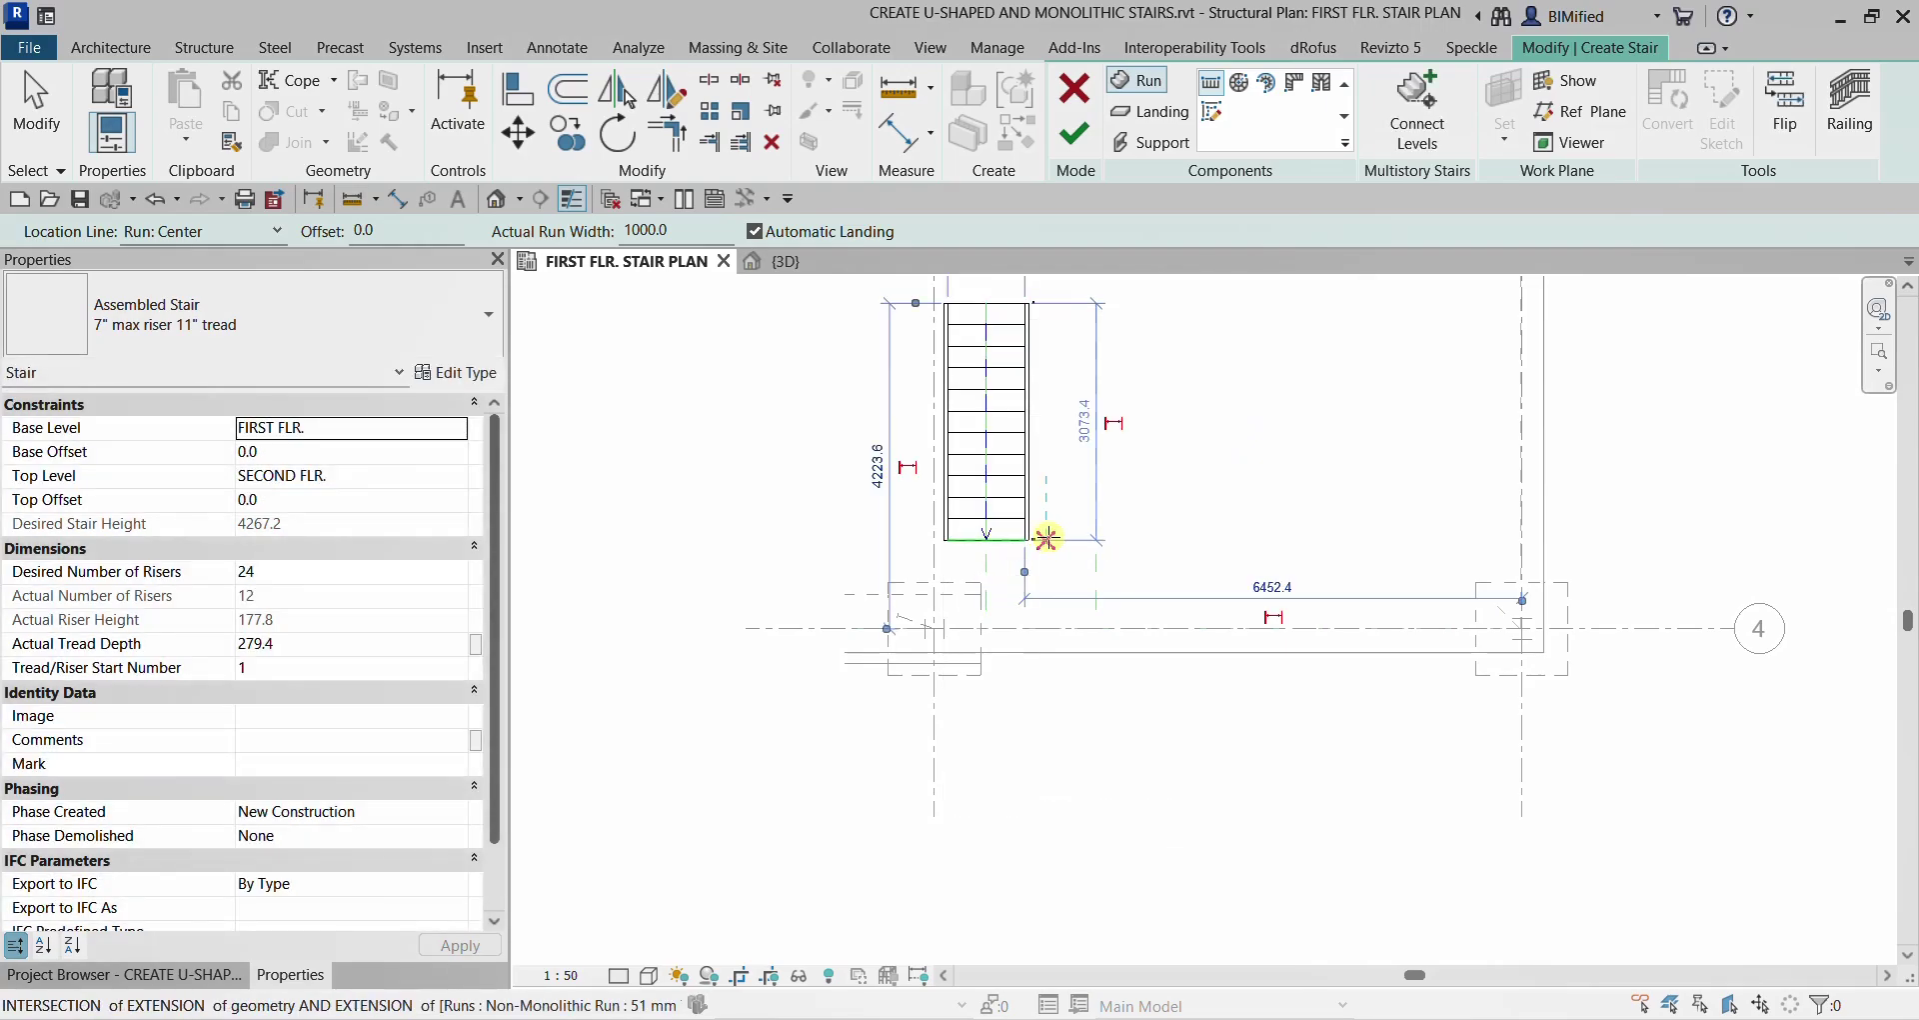
Step: Place the second run of 12 risers back up the other reference plane with an automatic landing, and finish the U-shaped stair
click(1095, 538)
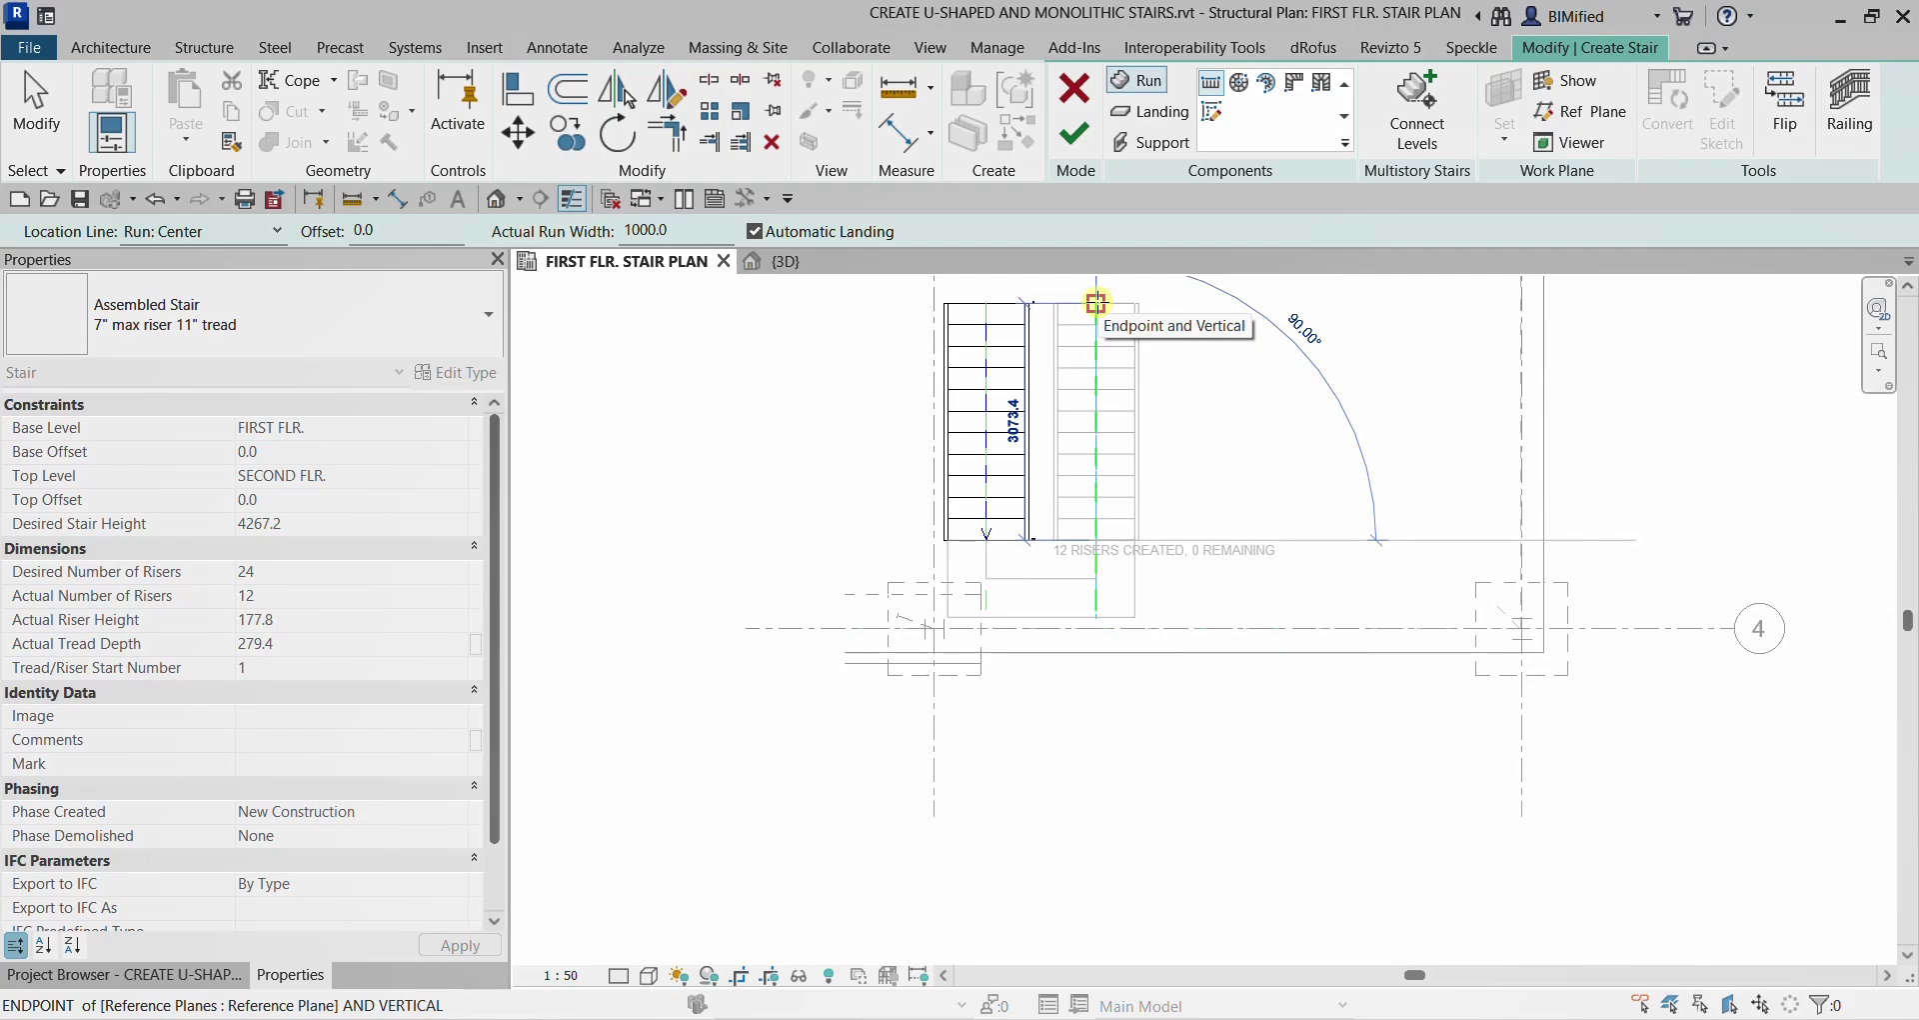
click(1097, 303)
key(Escape)
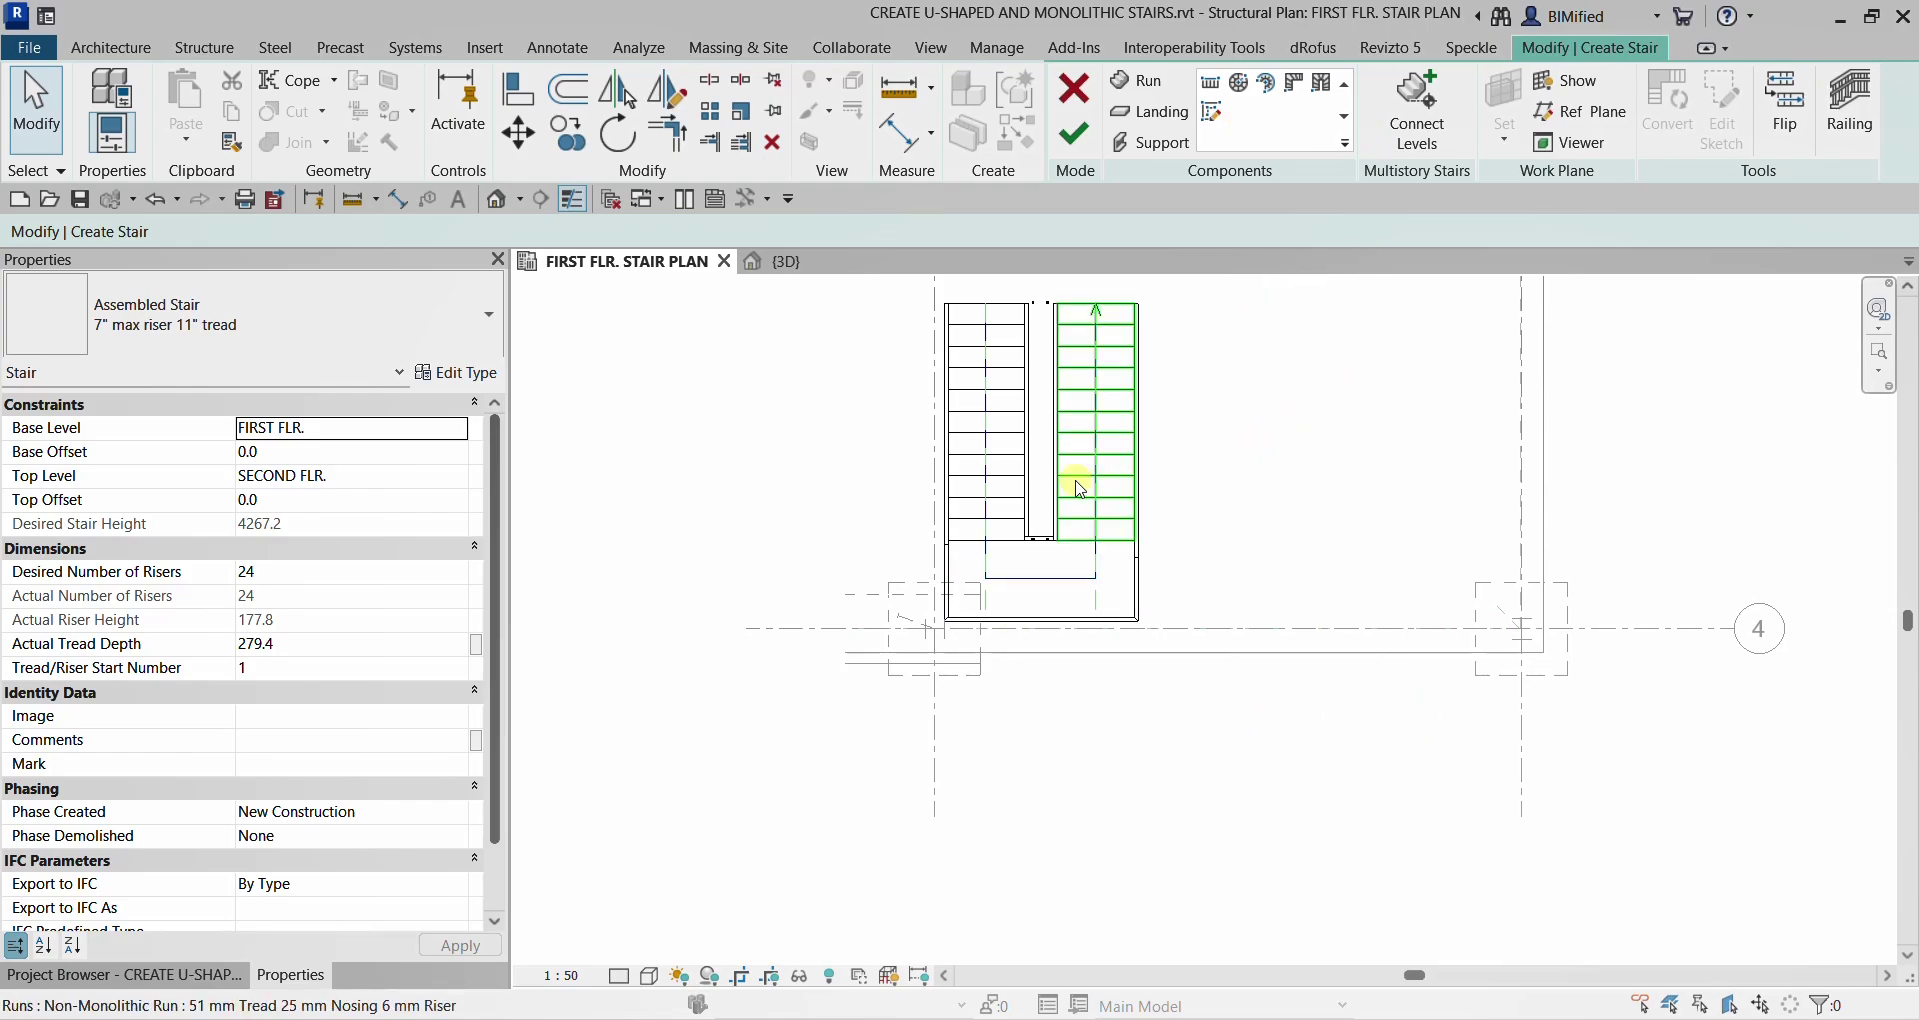
click(1087, 148)
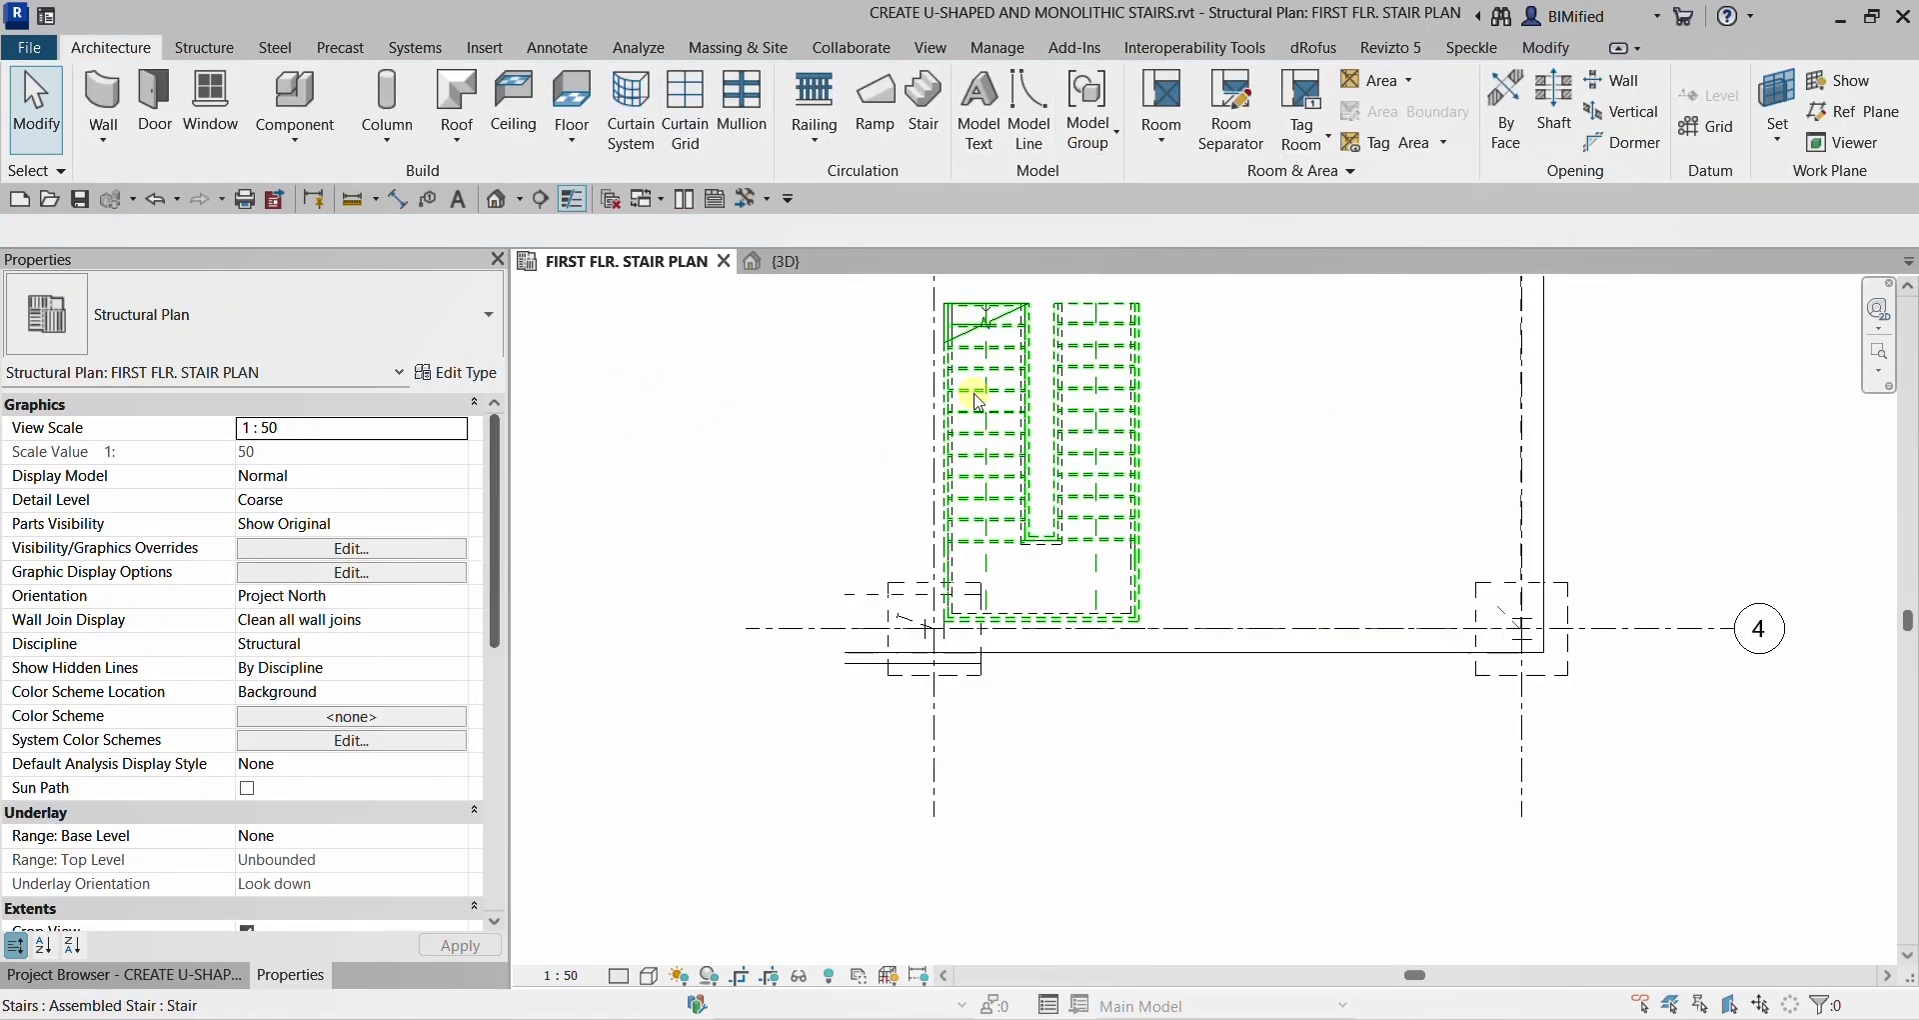
Step: Isolate the new stair in 3D with a selection box and inspect its runs, landing and railings
click(1006, 437)
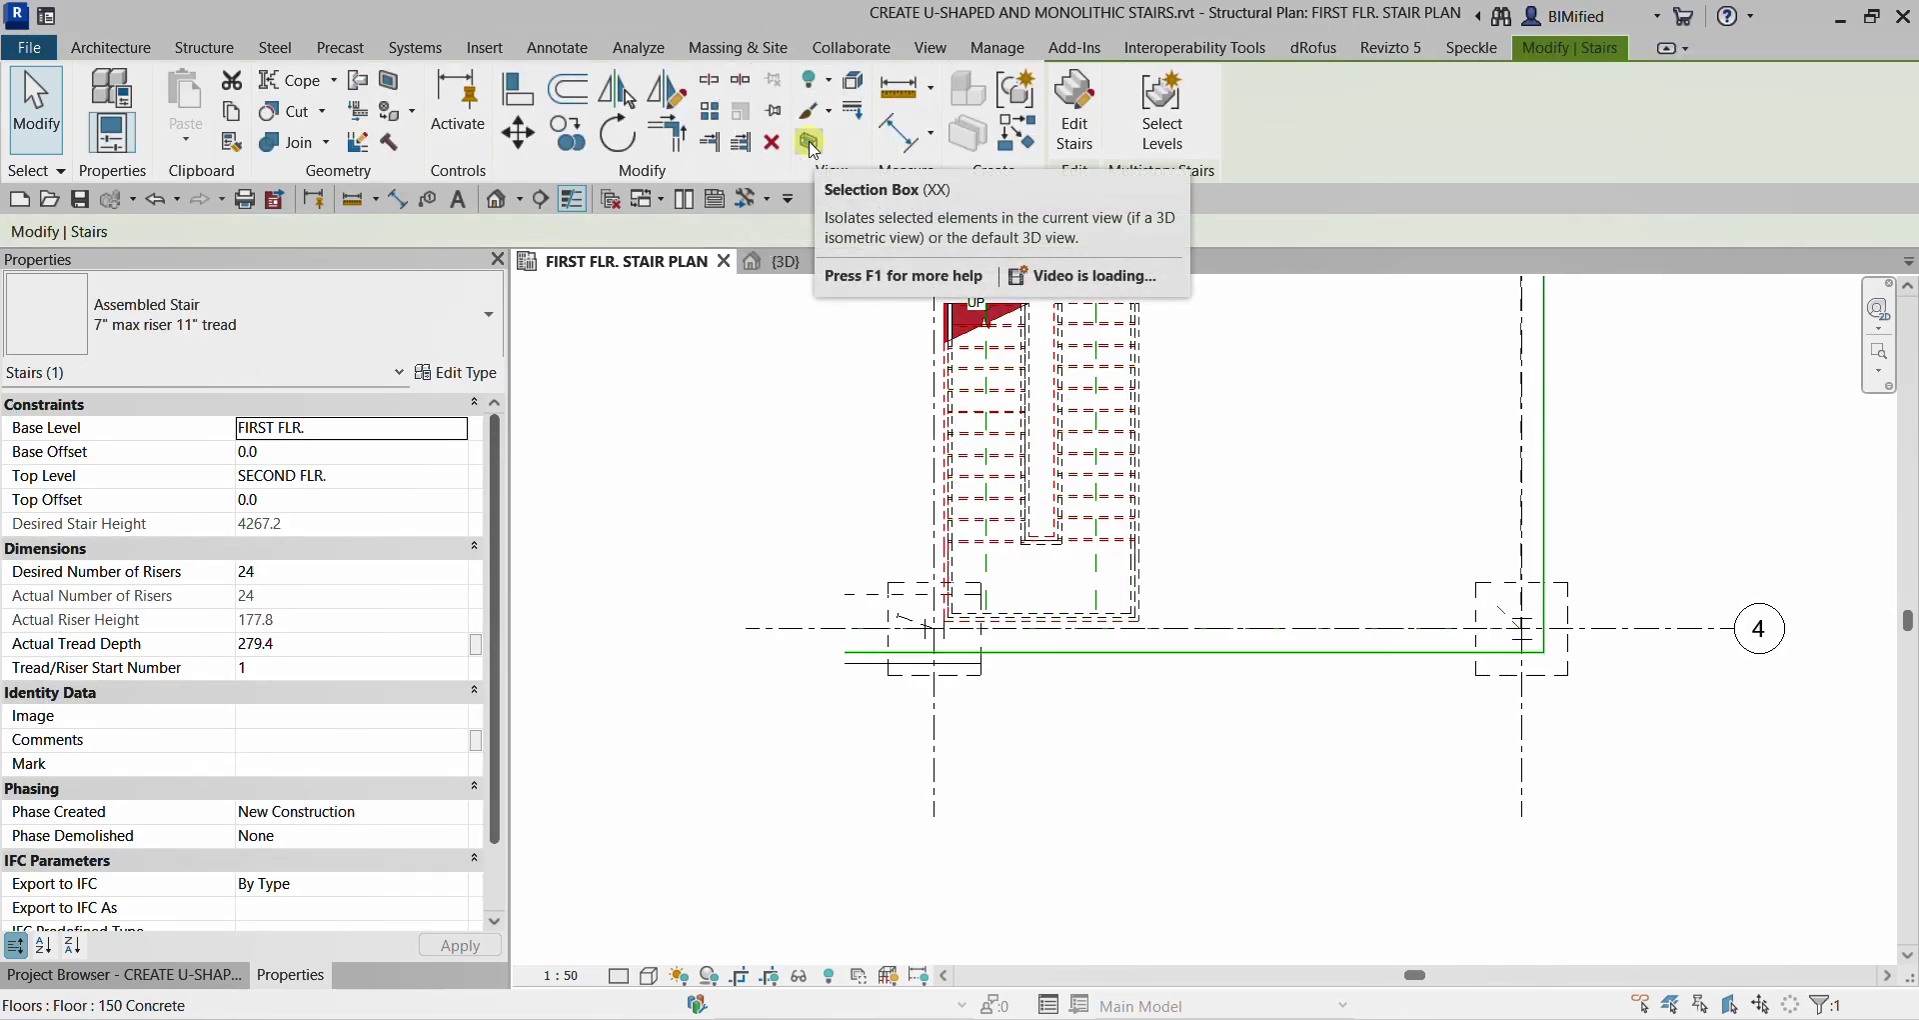
click(810, 143)
click(1576, 534)
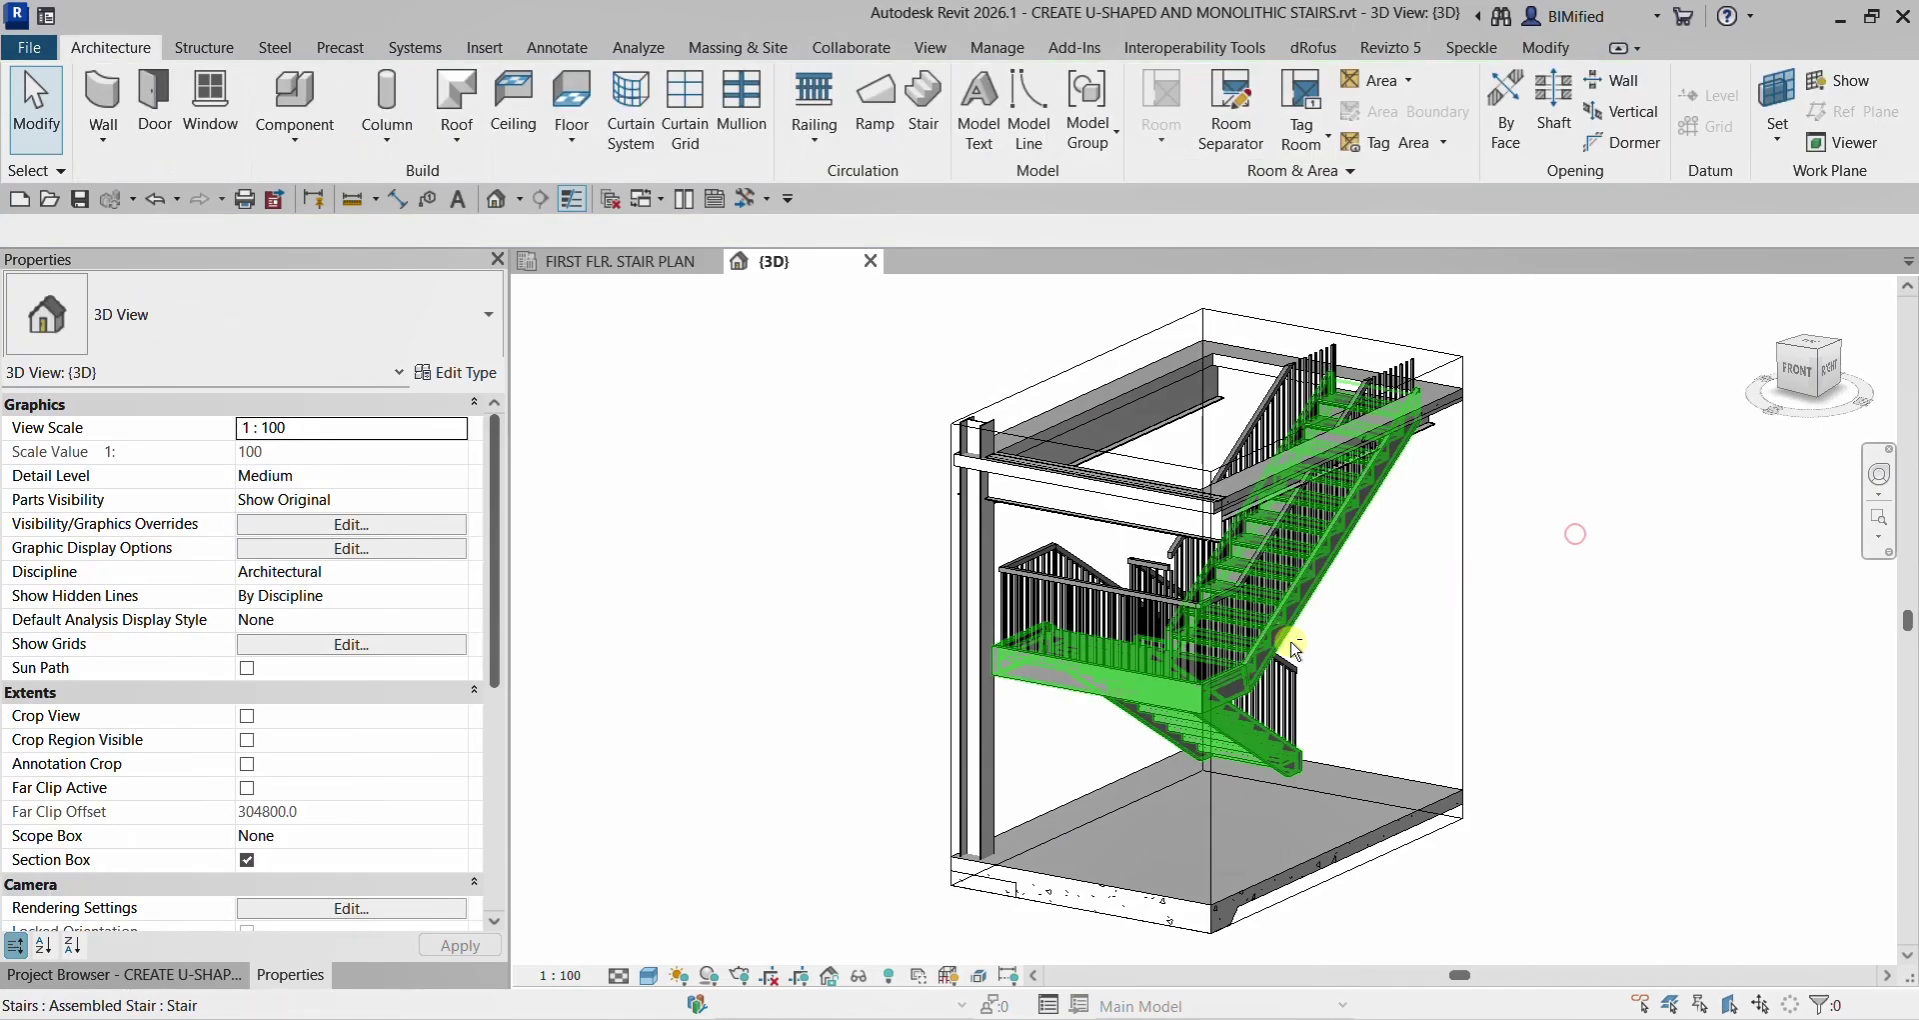
shift+middle_drag(1296, 650, 1489, 497)
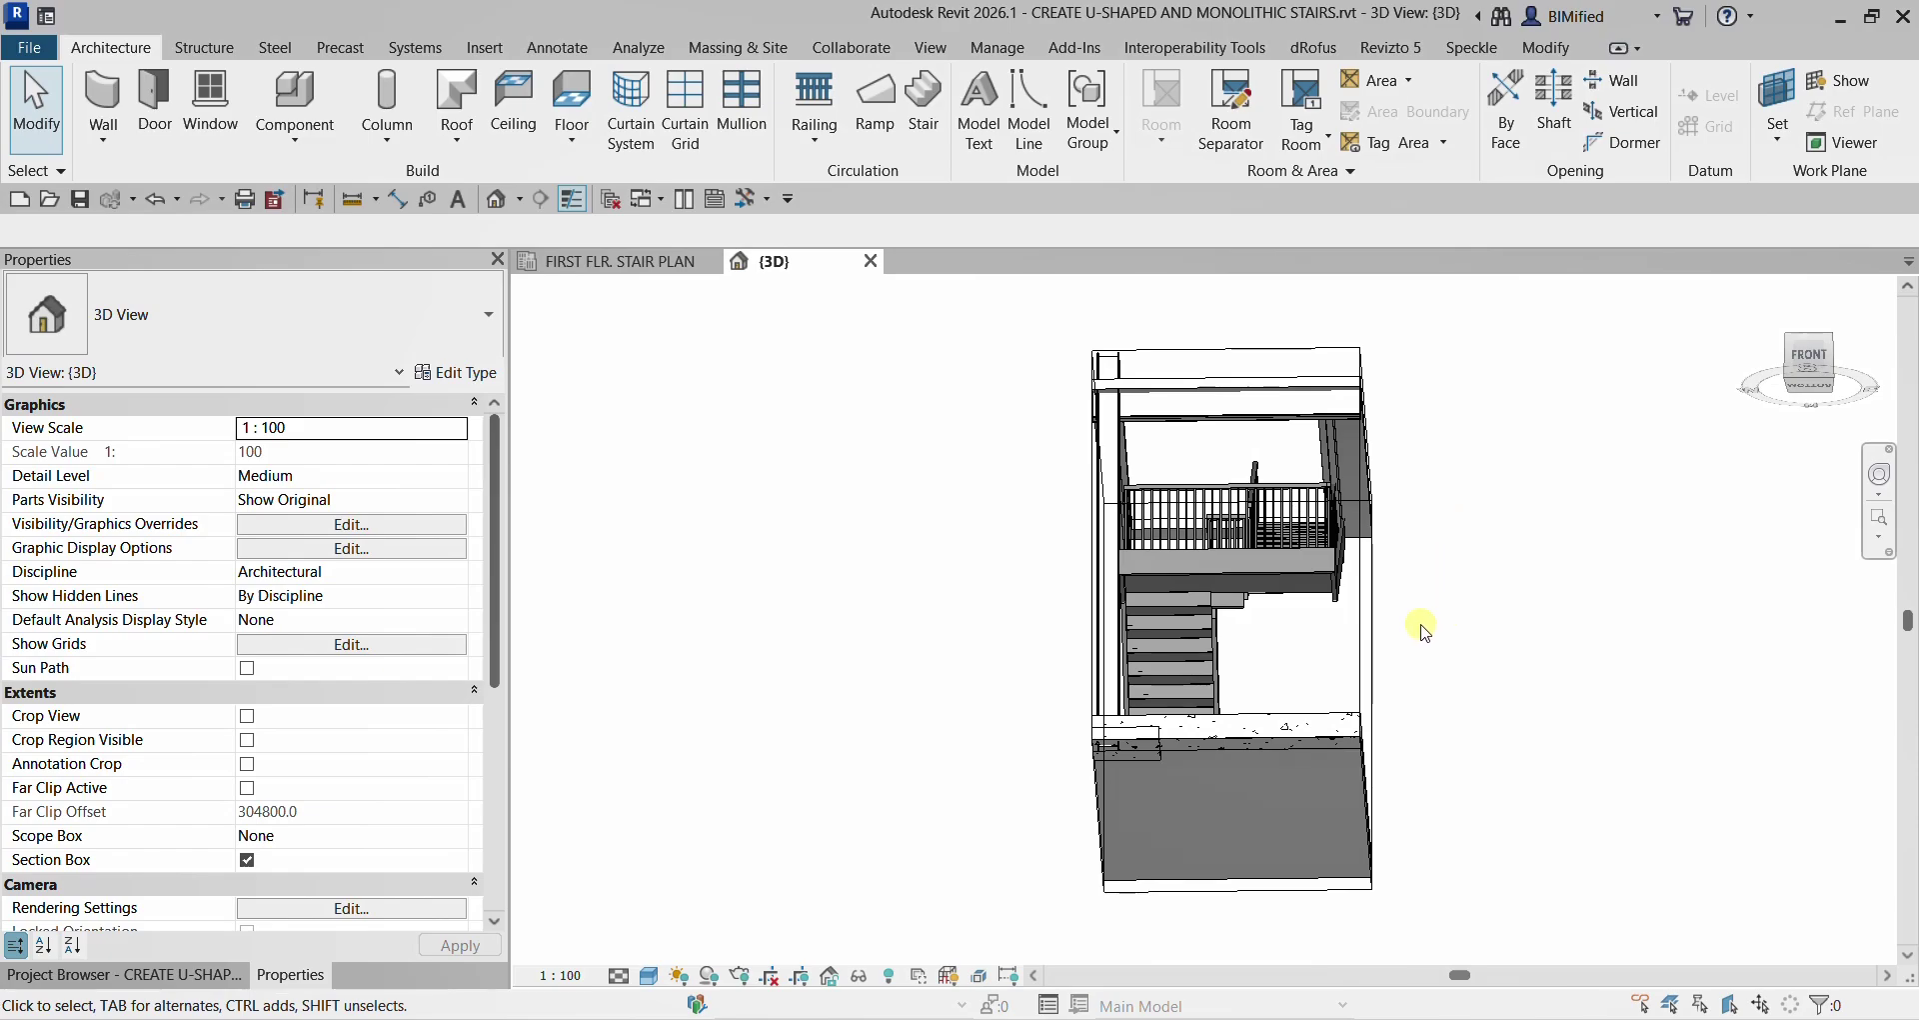
shift+middle_drag(1425, 629, 1435, 545)
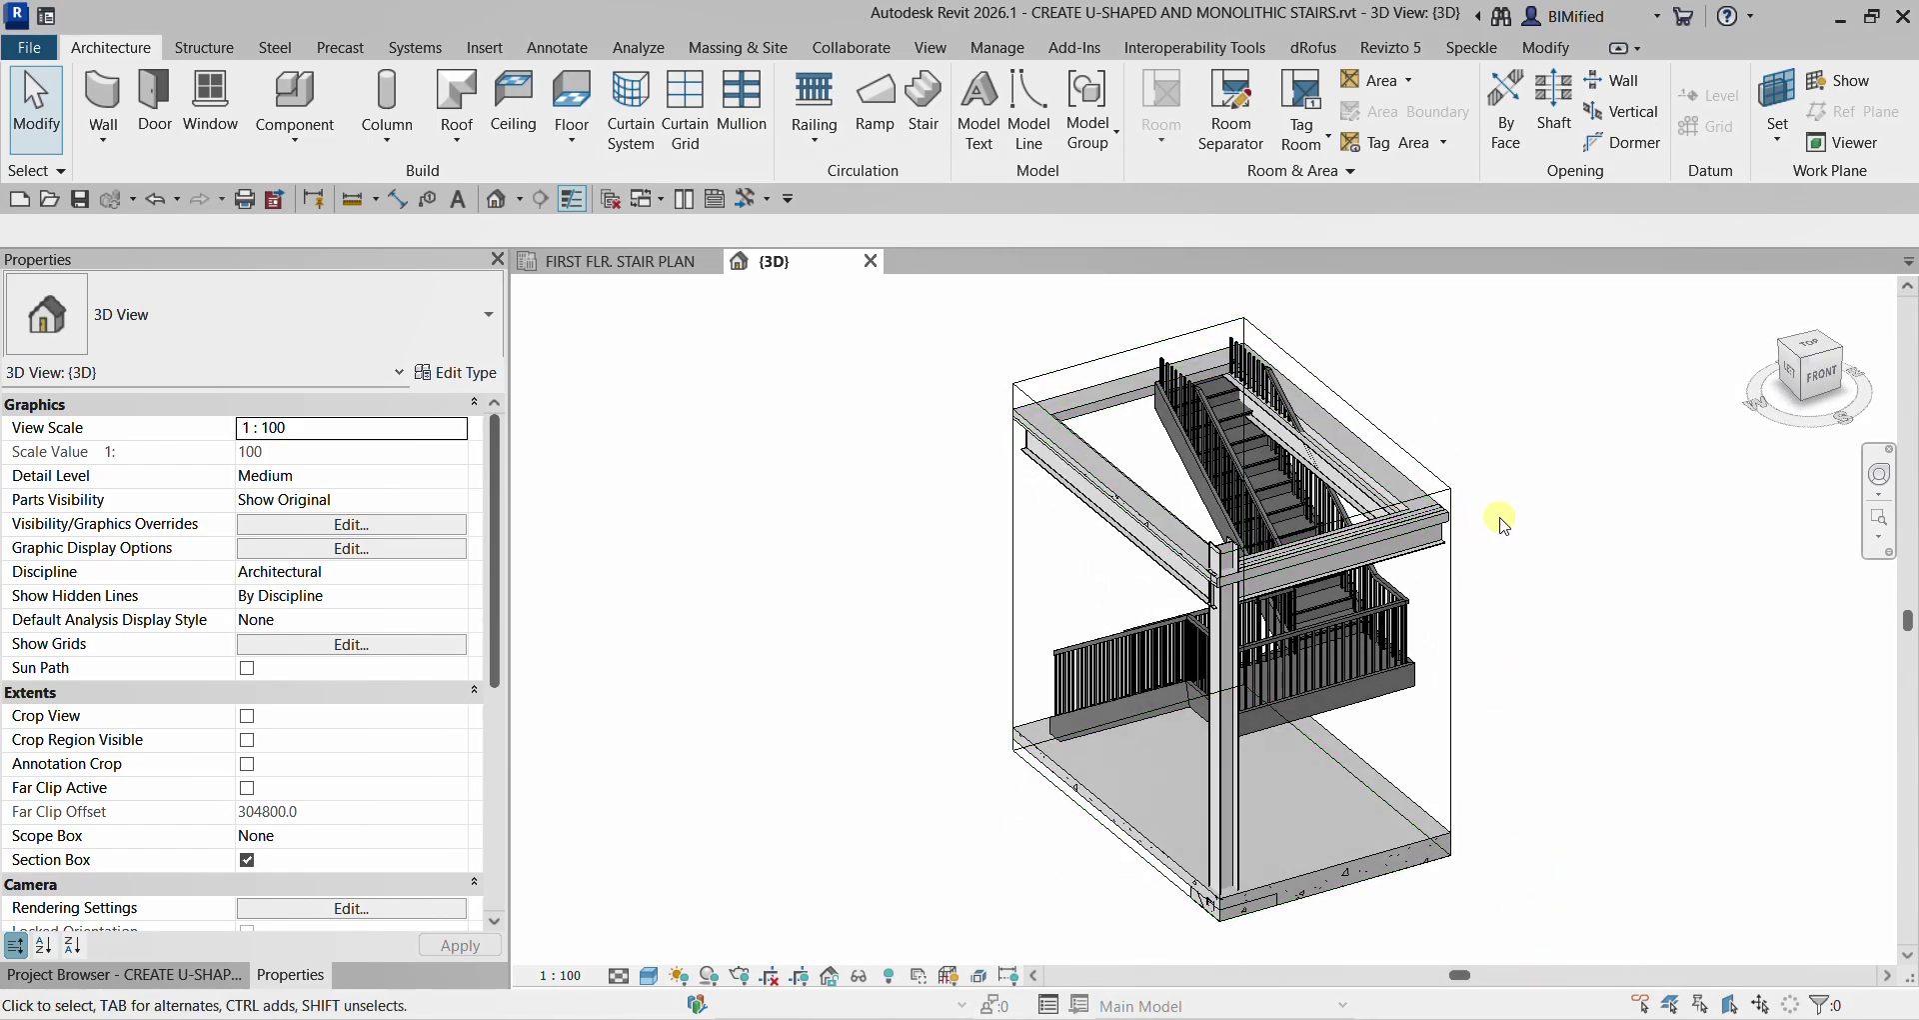
scroll(1395, 469, up, 4)
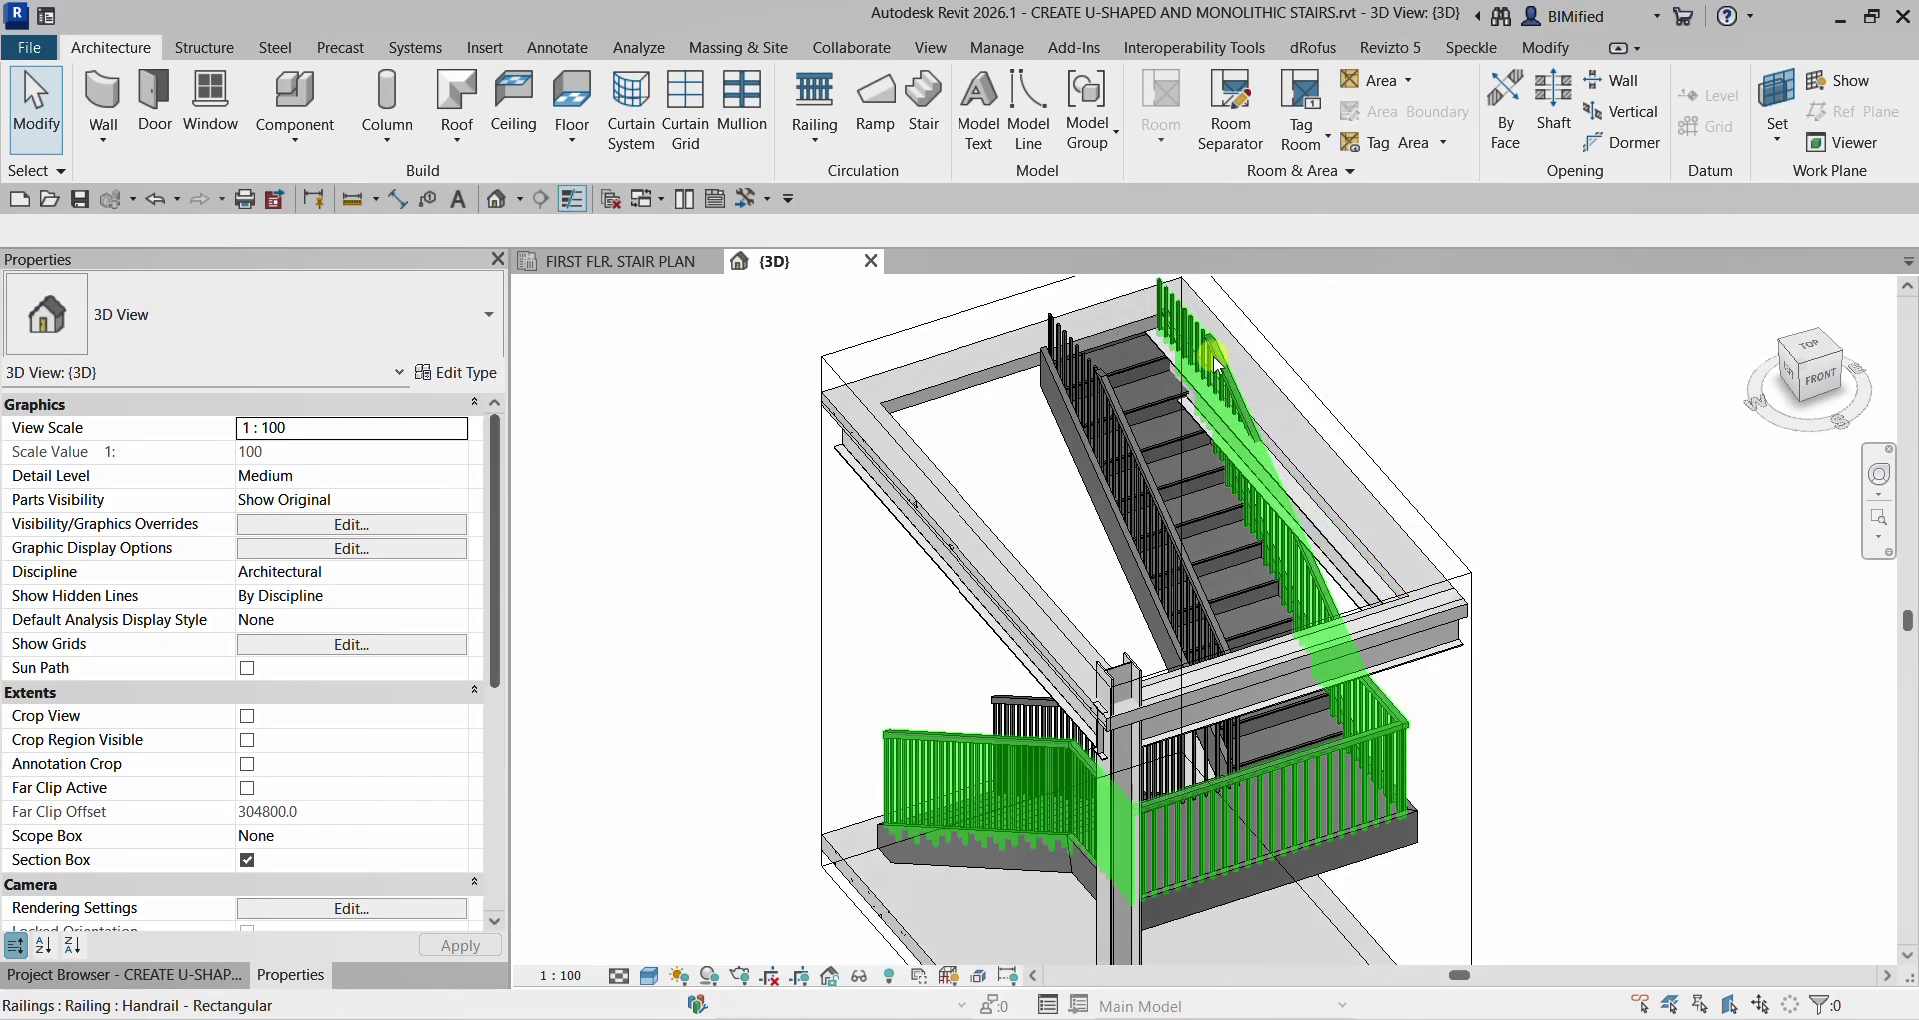
Step: In the SECOND FLR. plan, set the spacing of the W310X38.7 beam crossing the stair to 2750 from the adjacent W460X52 beam
click(608, 264)
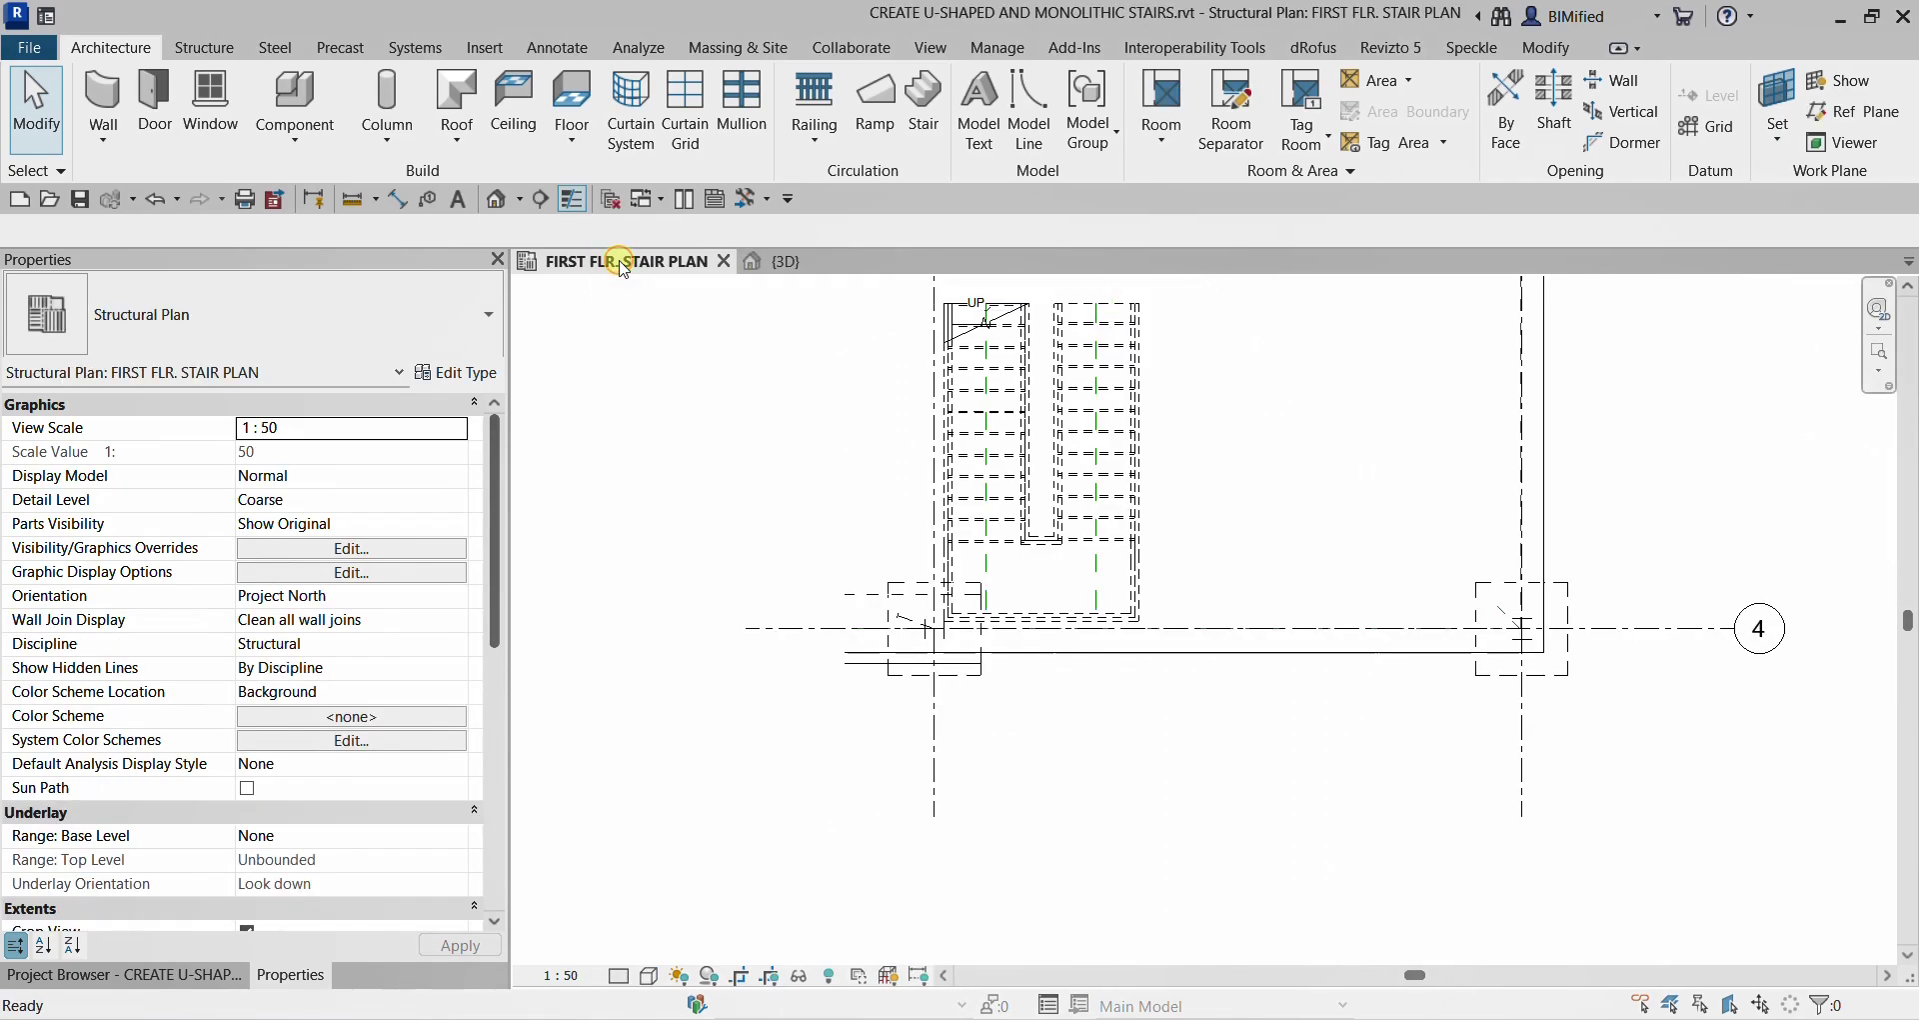
click(200, 976)
double_click(150, 541)
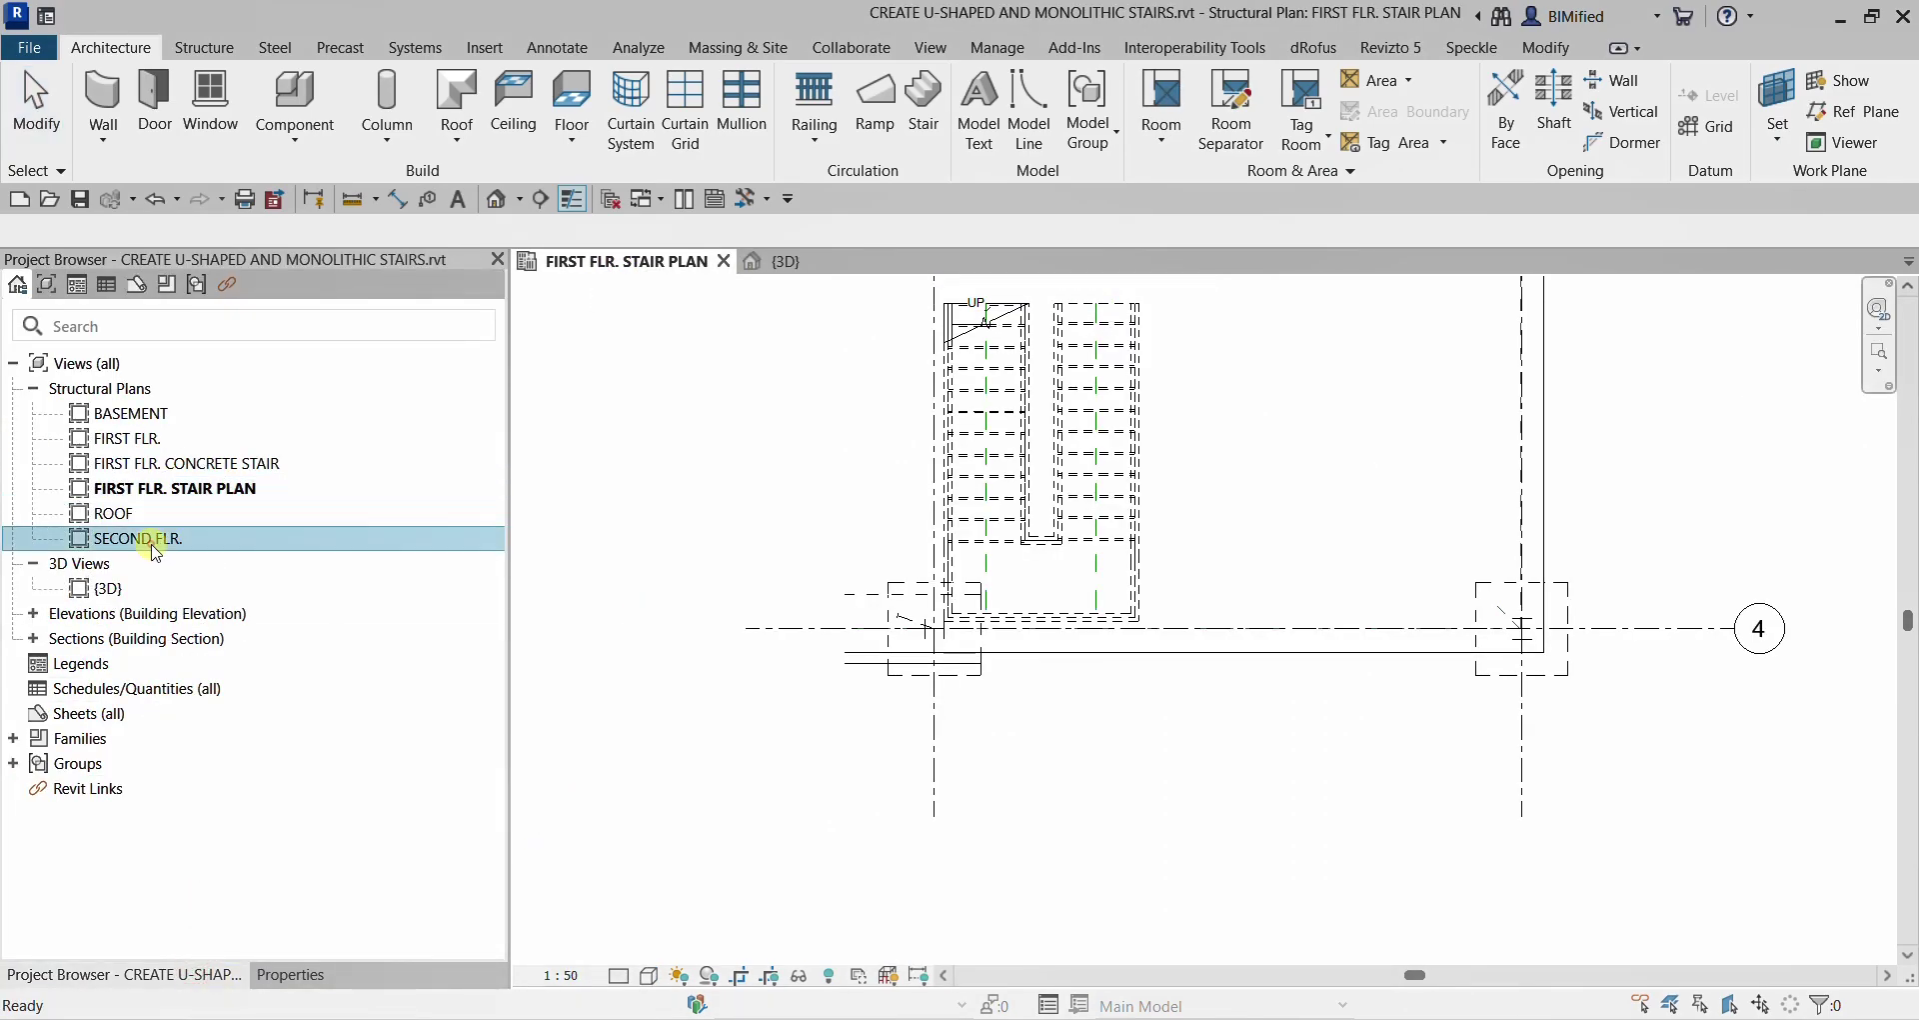
scroll(1633, 784, up, 5)
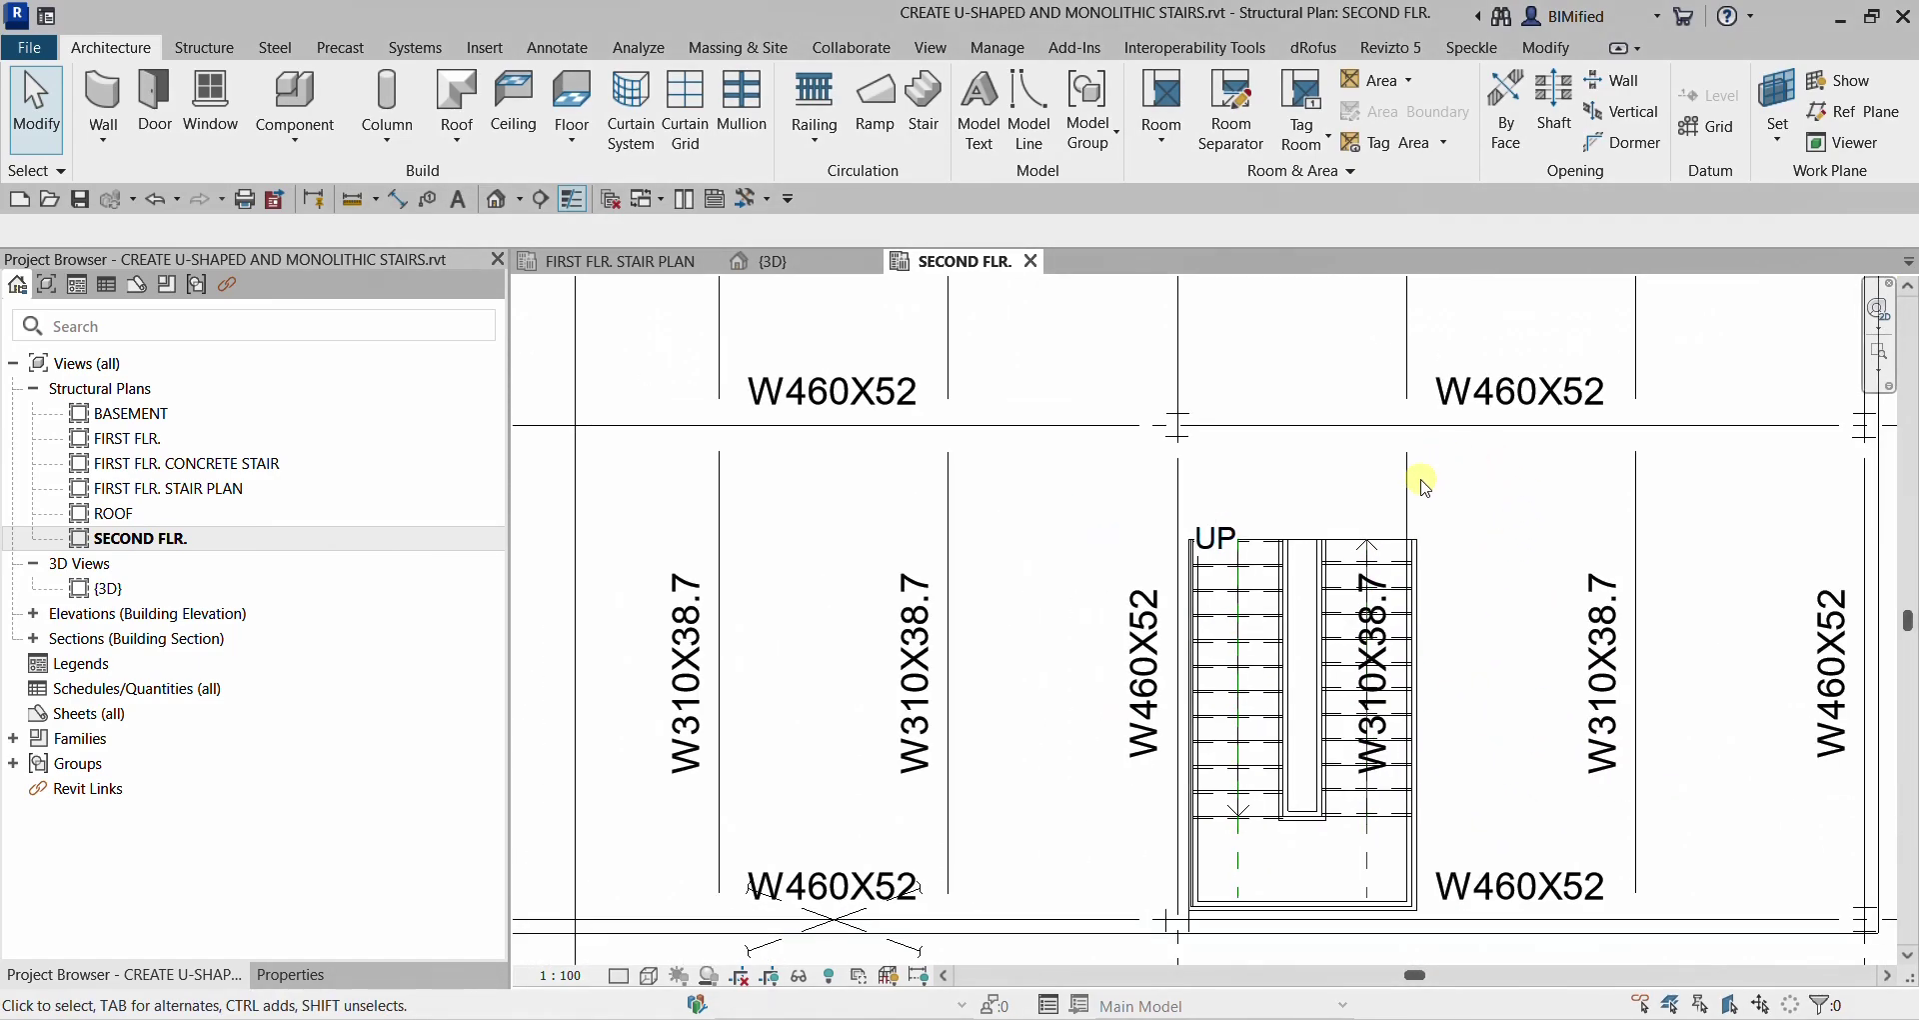
click(1406, 497)
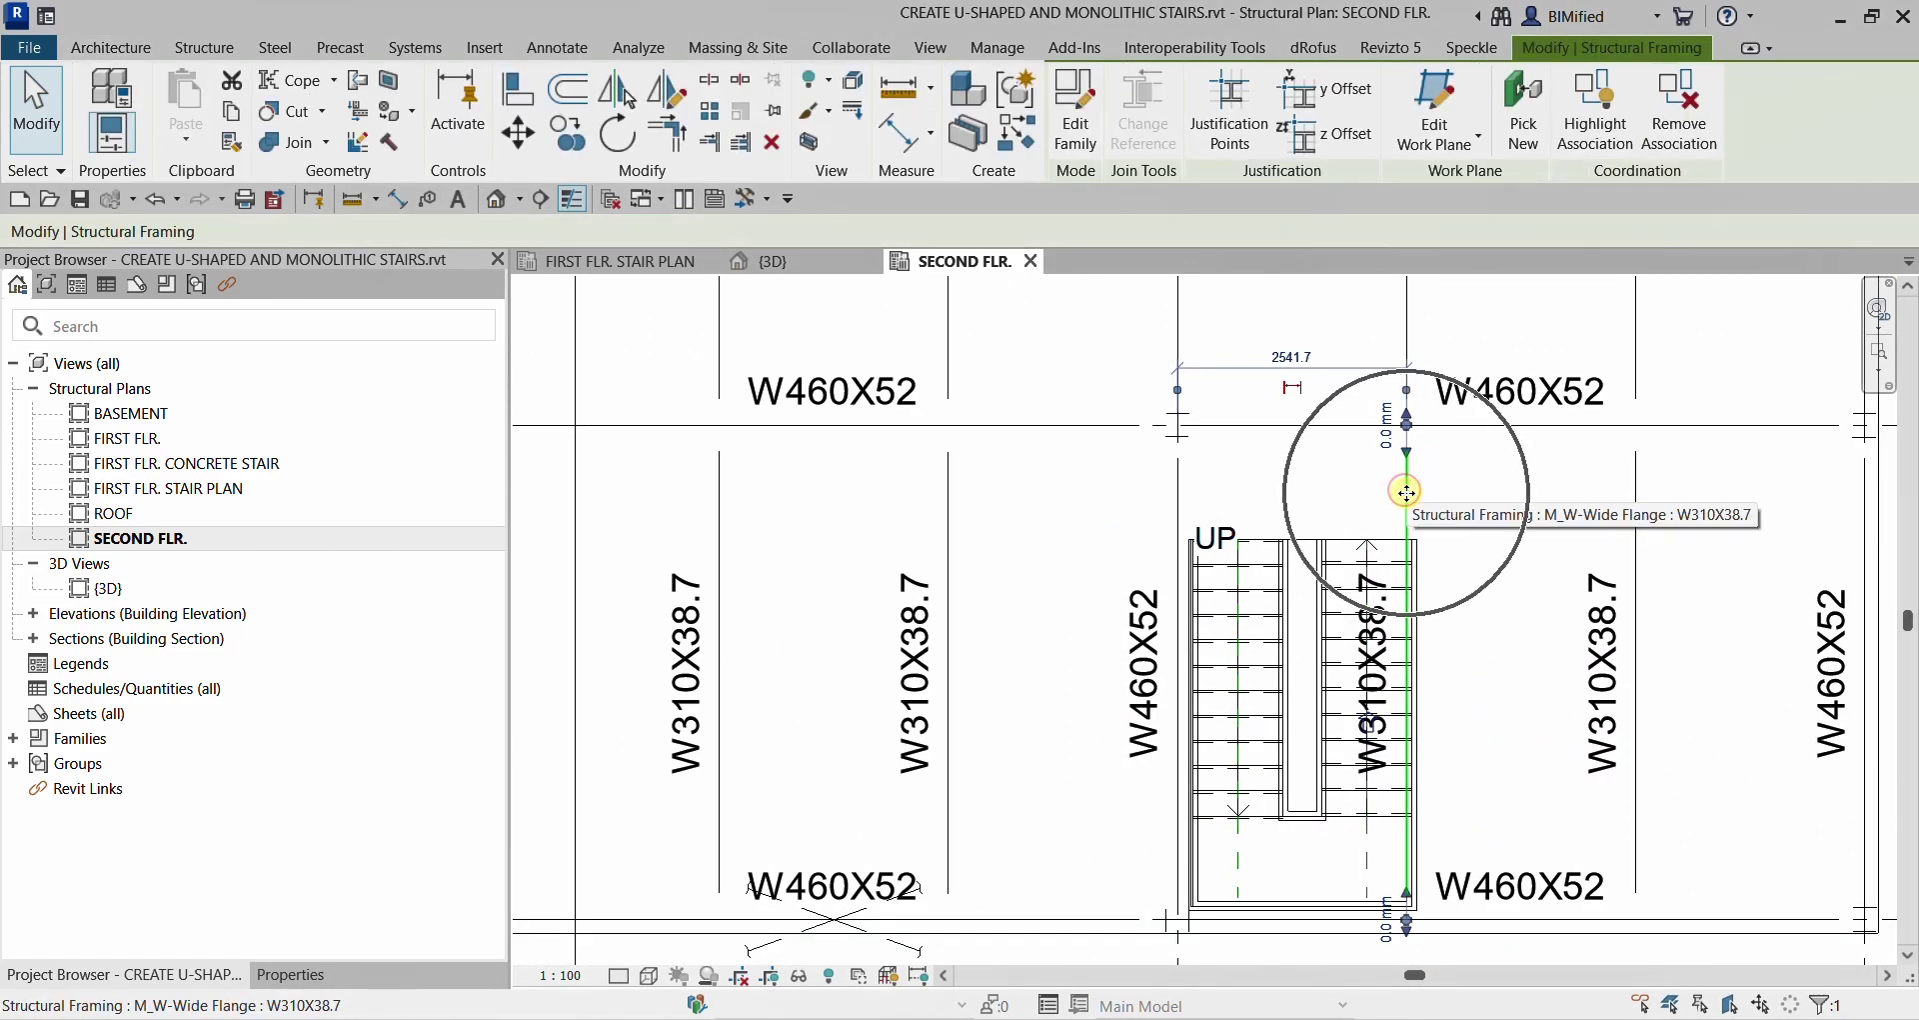
click(1413, 508)
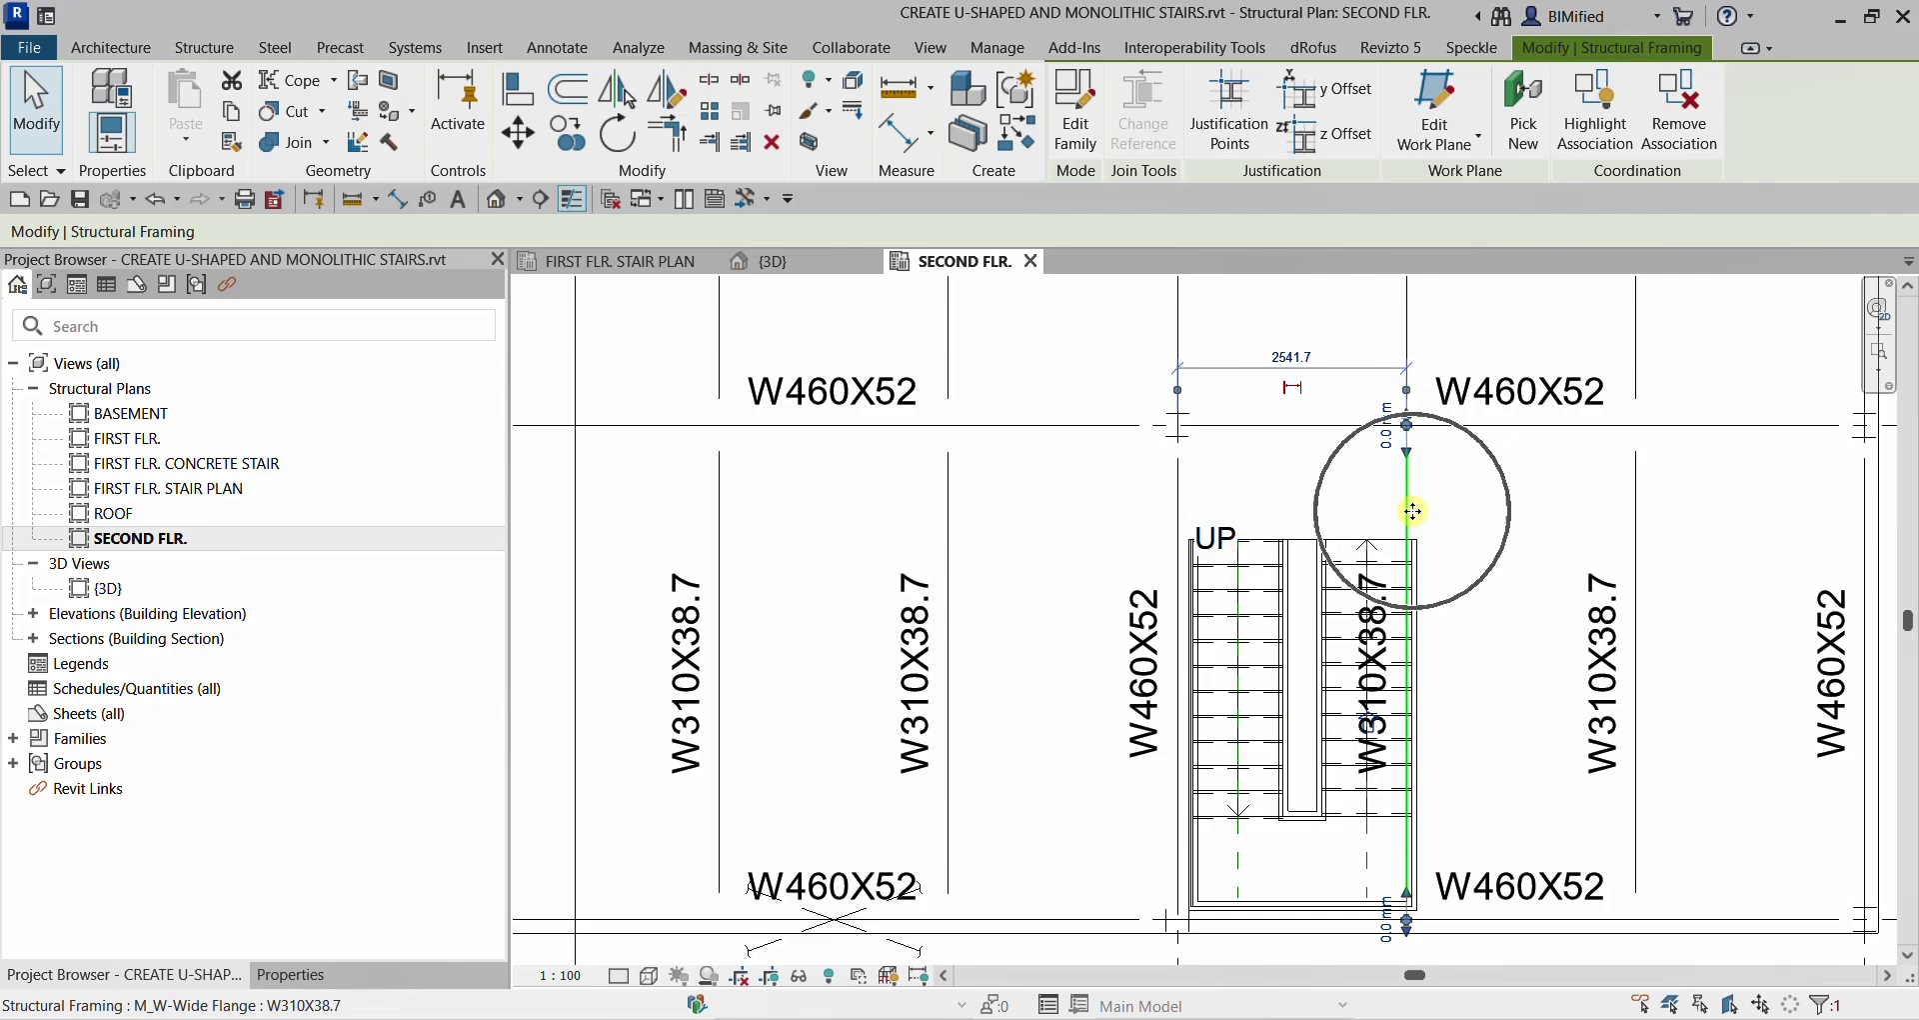
click(1295, 370)
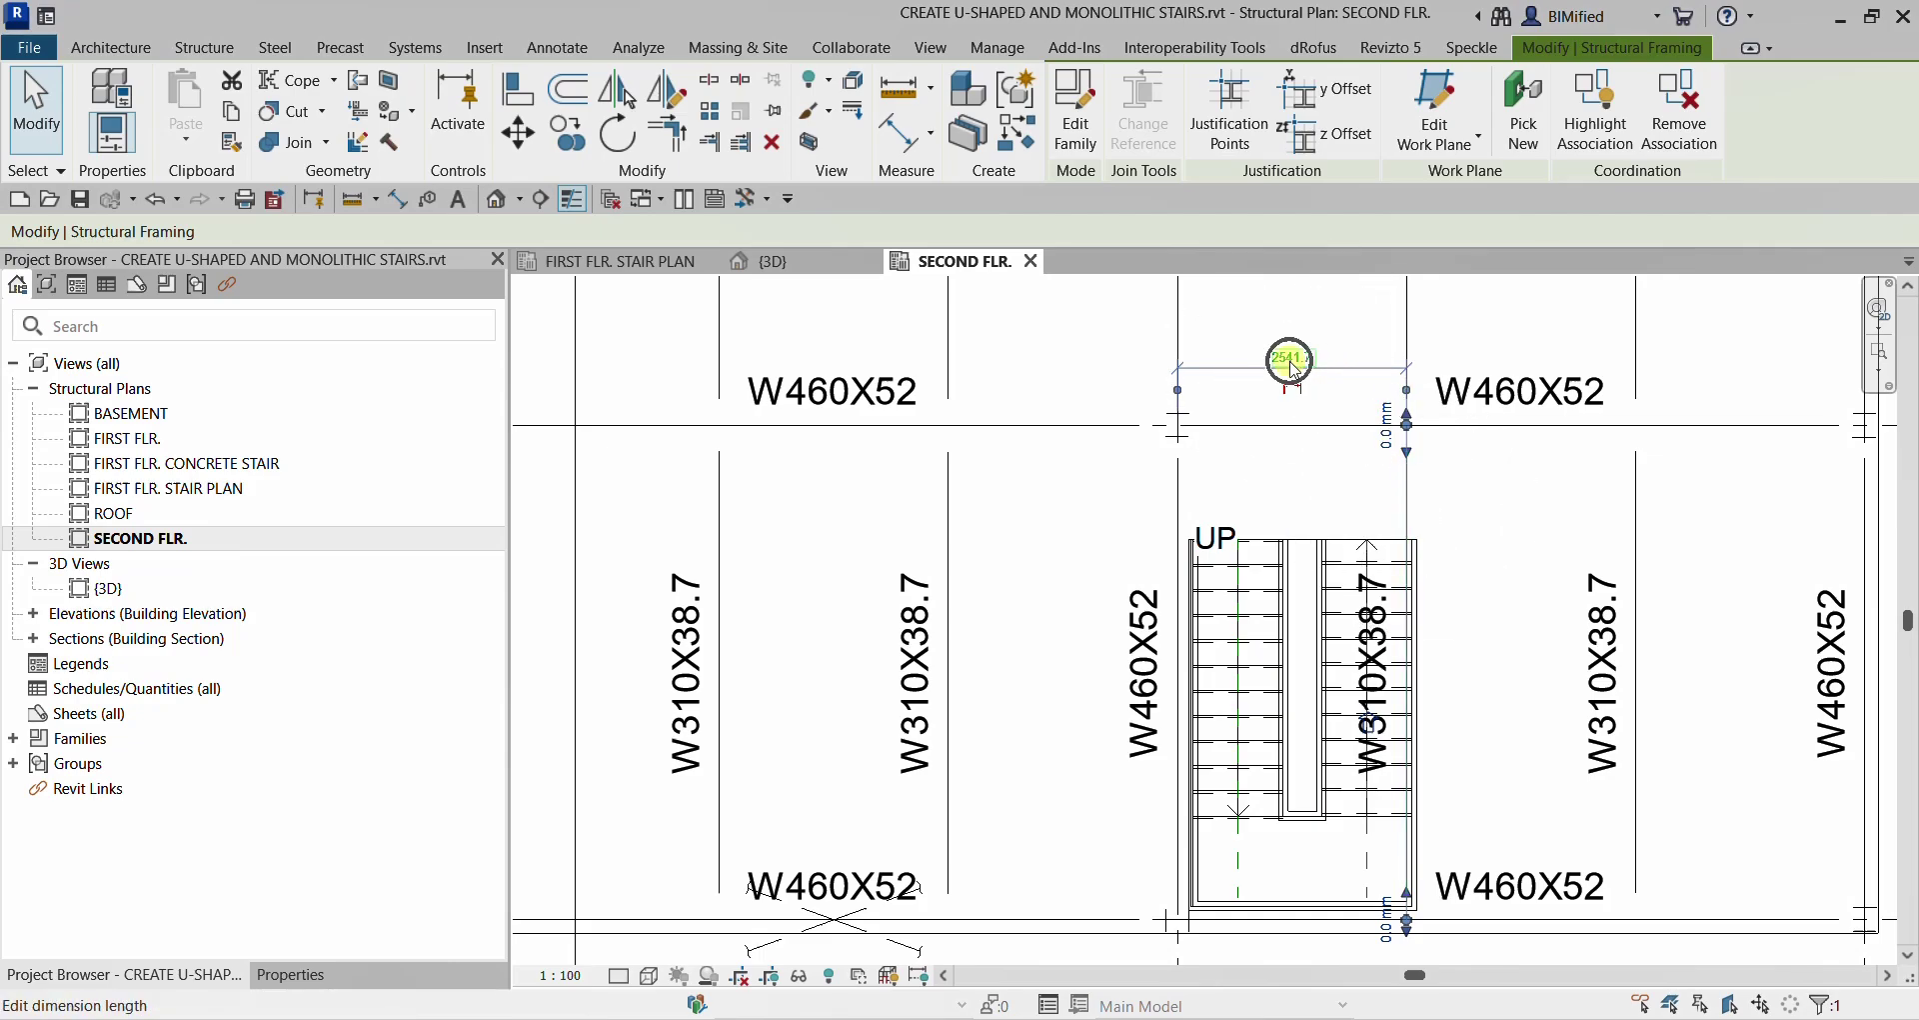
click(1295, 370)
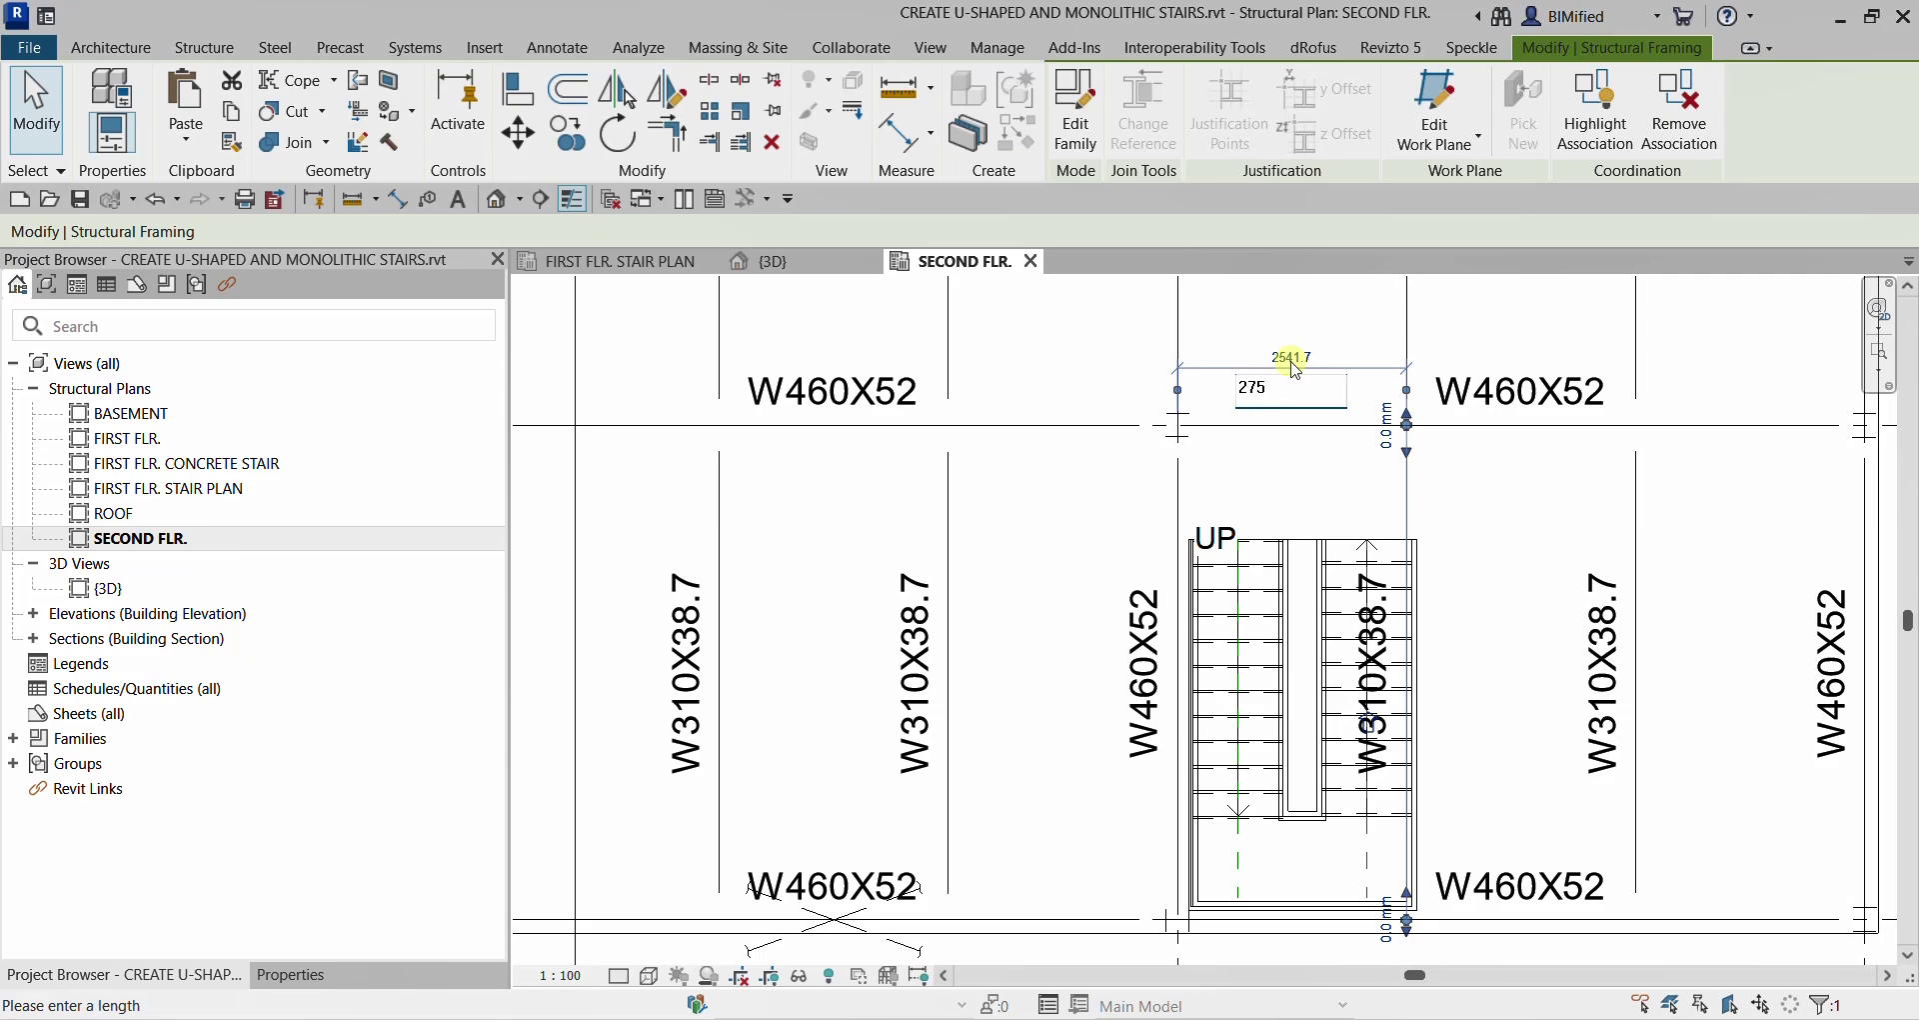
key(Return)
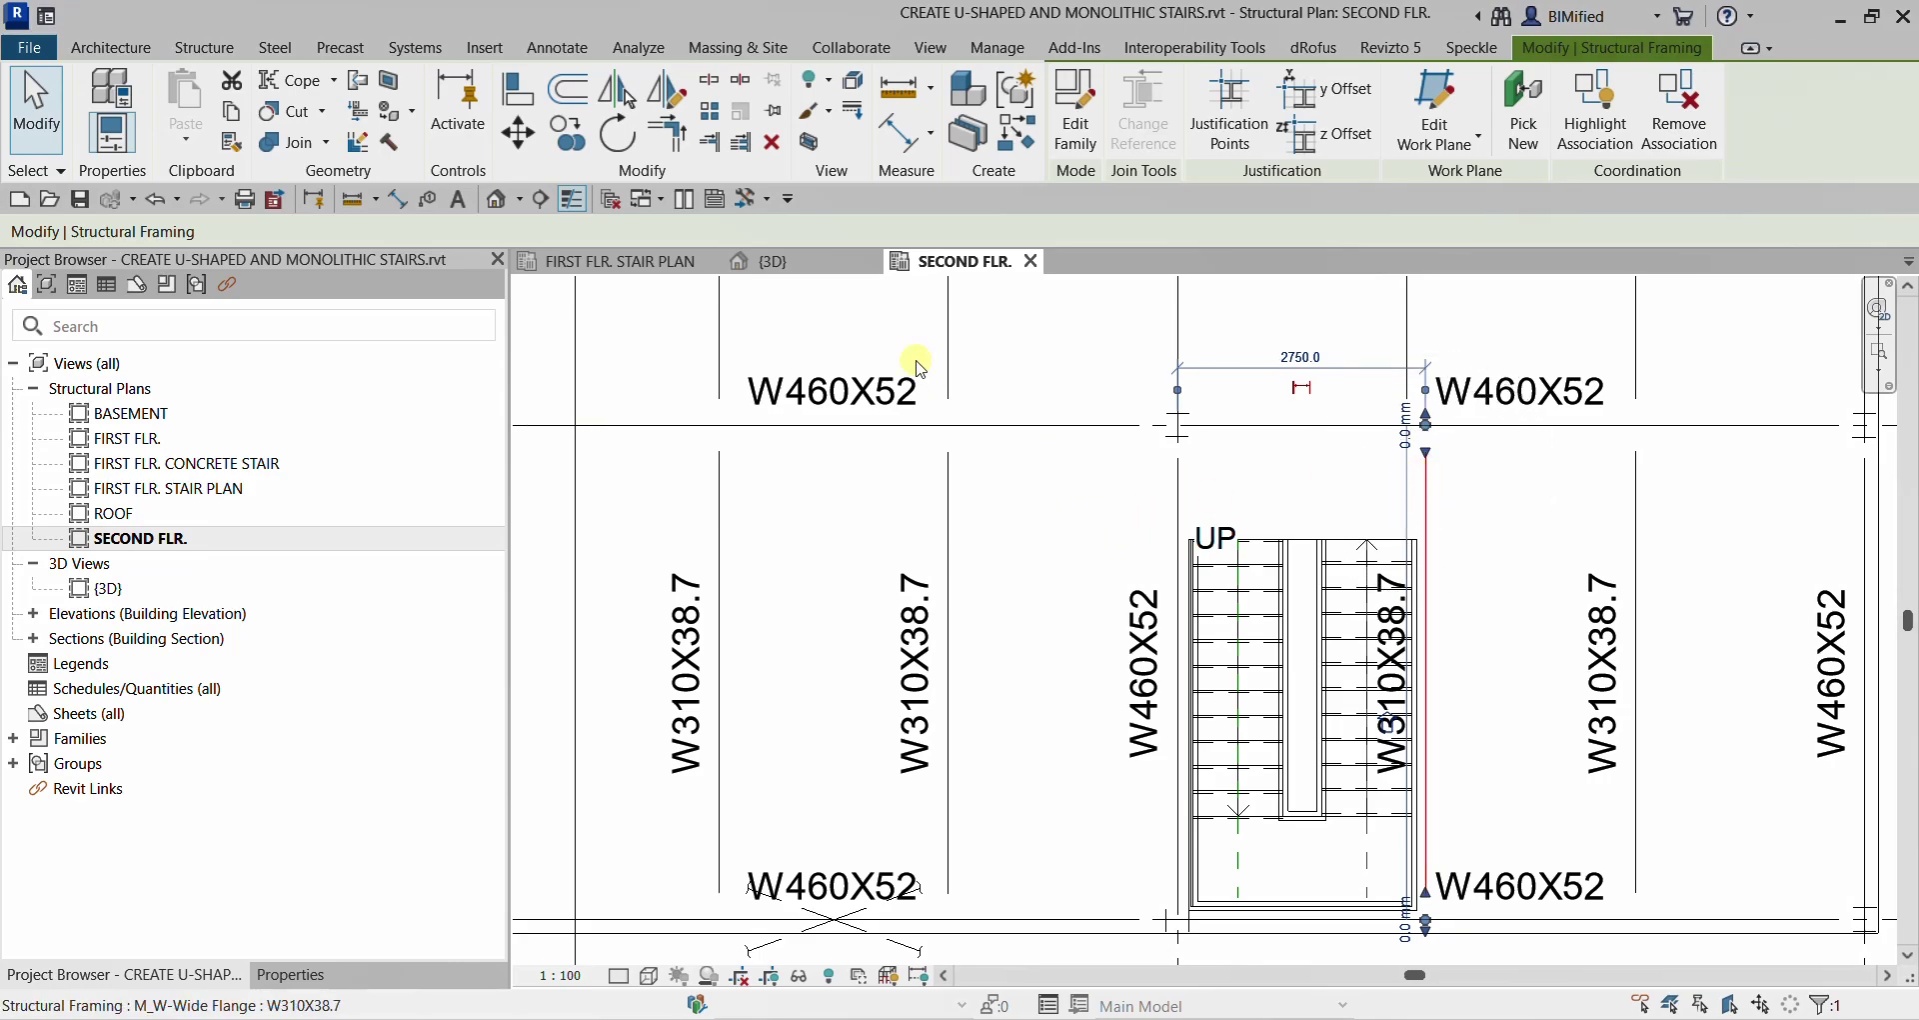
Step: Check the moved beam against the stair in 3D and enlarge the section box to include more of the surrounding floor
click(806, 264)
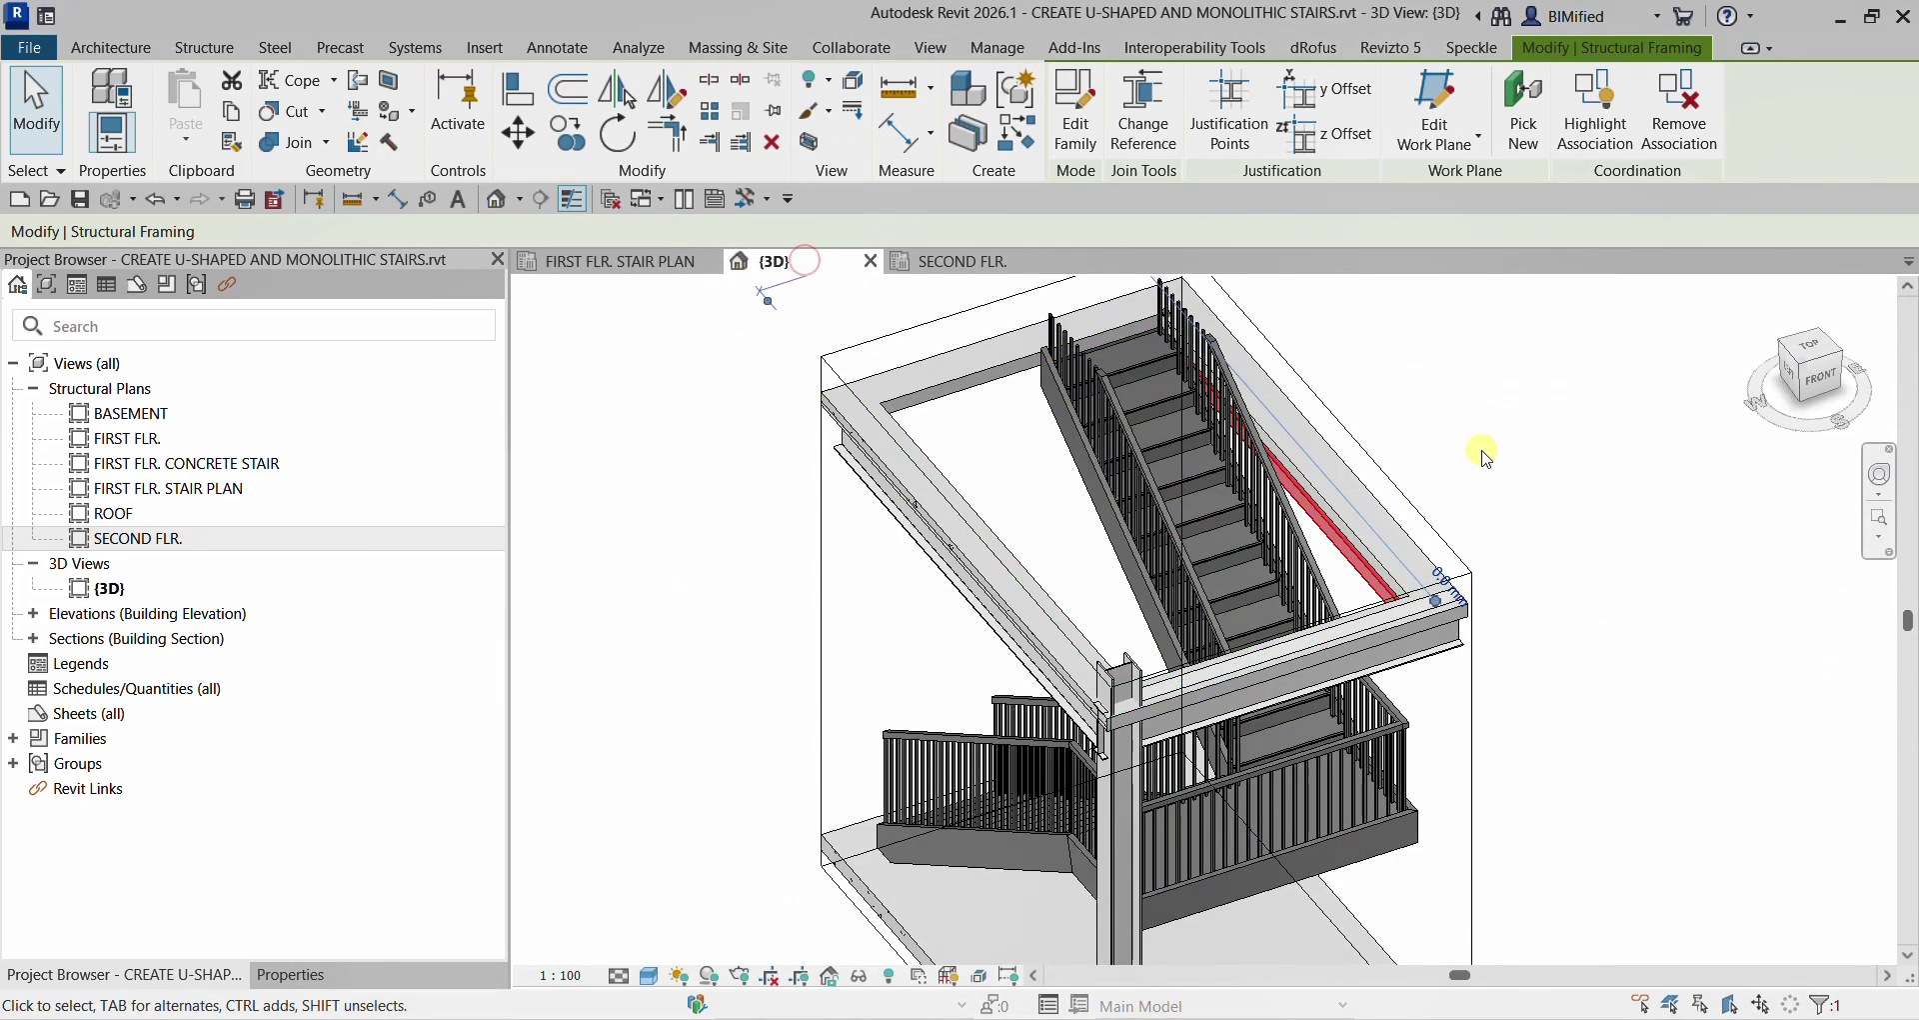
click(1457, 557)
shift+middle_drag(1456, 557, 1392, 270)
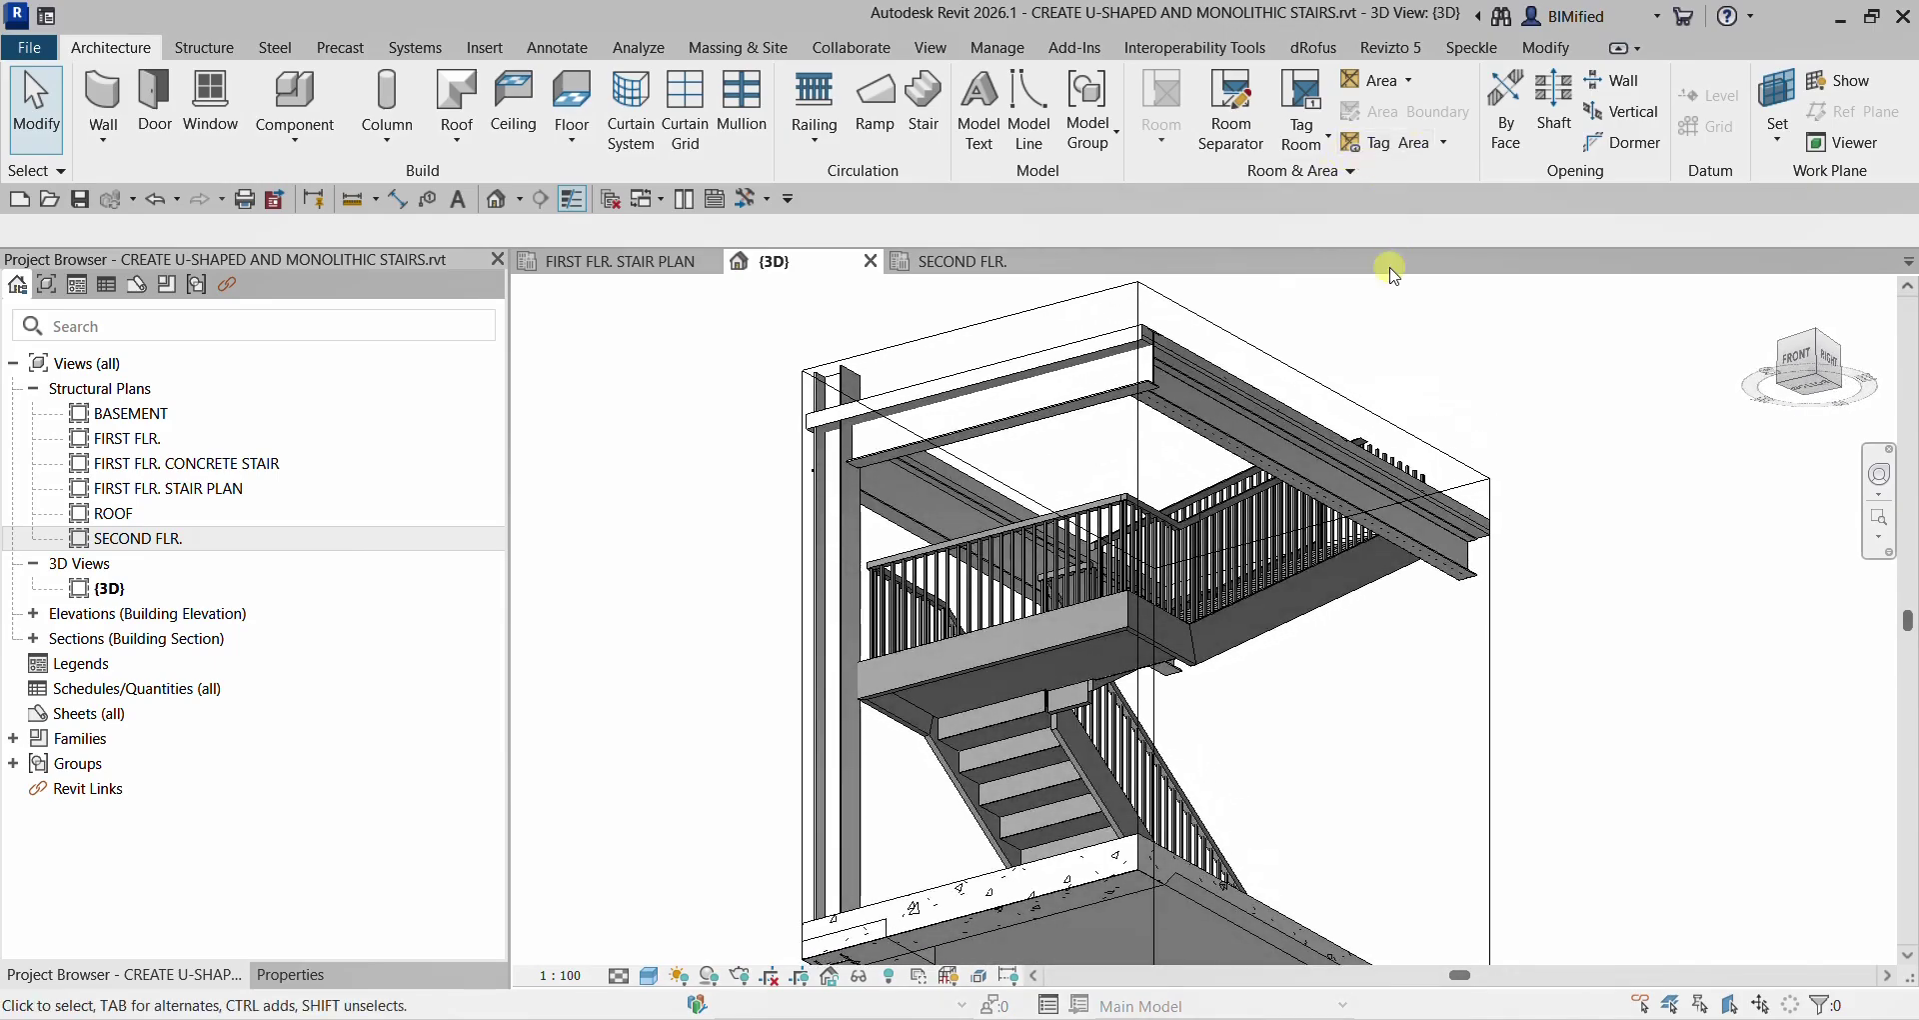
click(1300, 371)
mouse_move(1384, 702)
shift+middle_down()
mouse_move(1466, 716)
mouse_move(1371, 729)
shift+middle_up()
shift+middle_drag(1566, 648, 1765, 891)
shift+middle_drag(993, 647, 1065, 426)
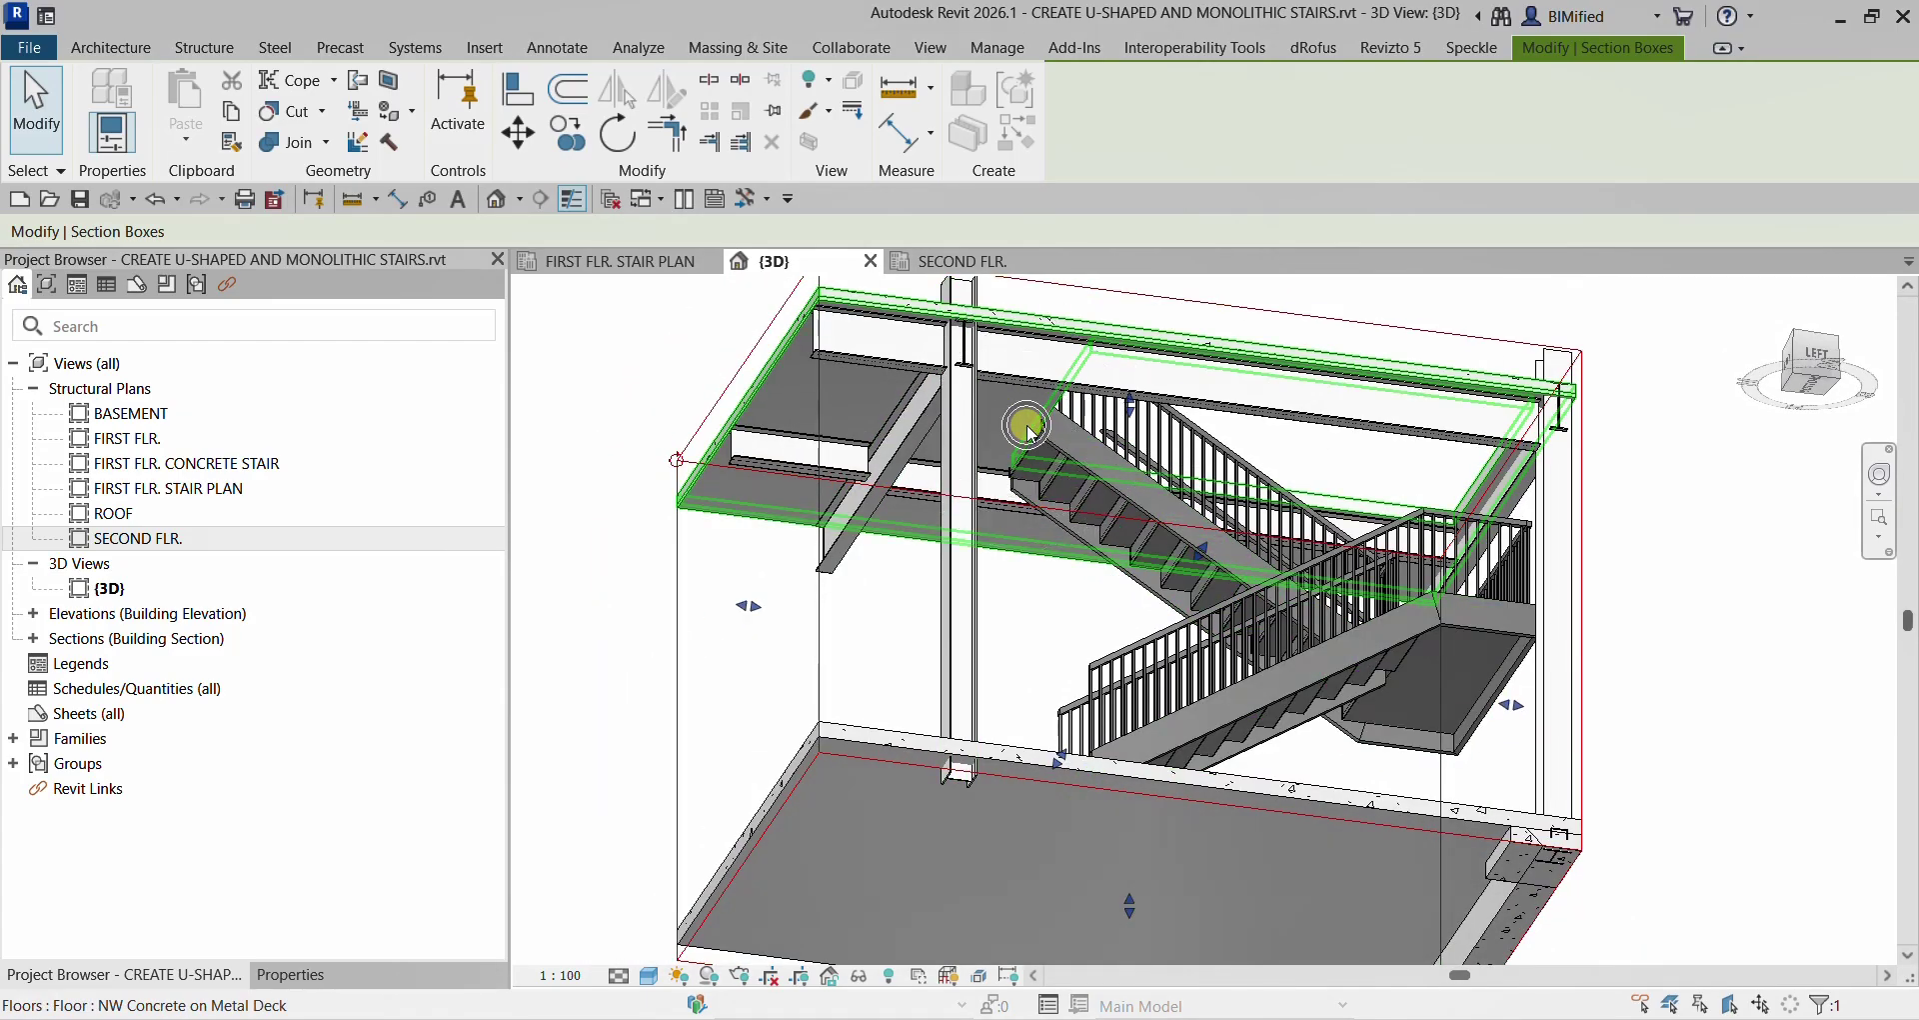
shift+middle_drag(1096, 444, 967, 372)
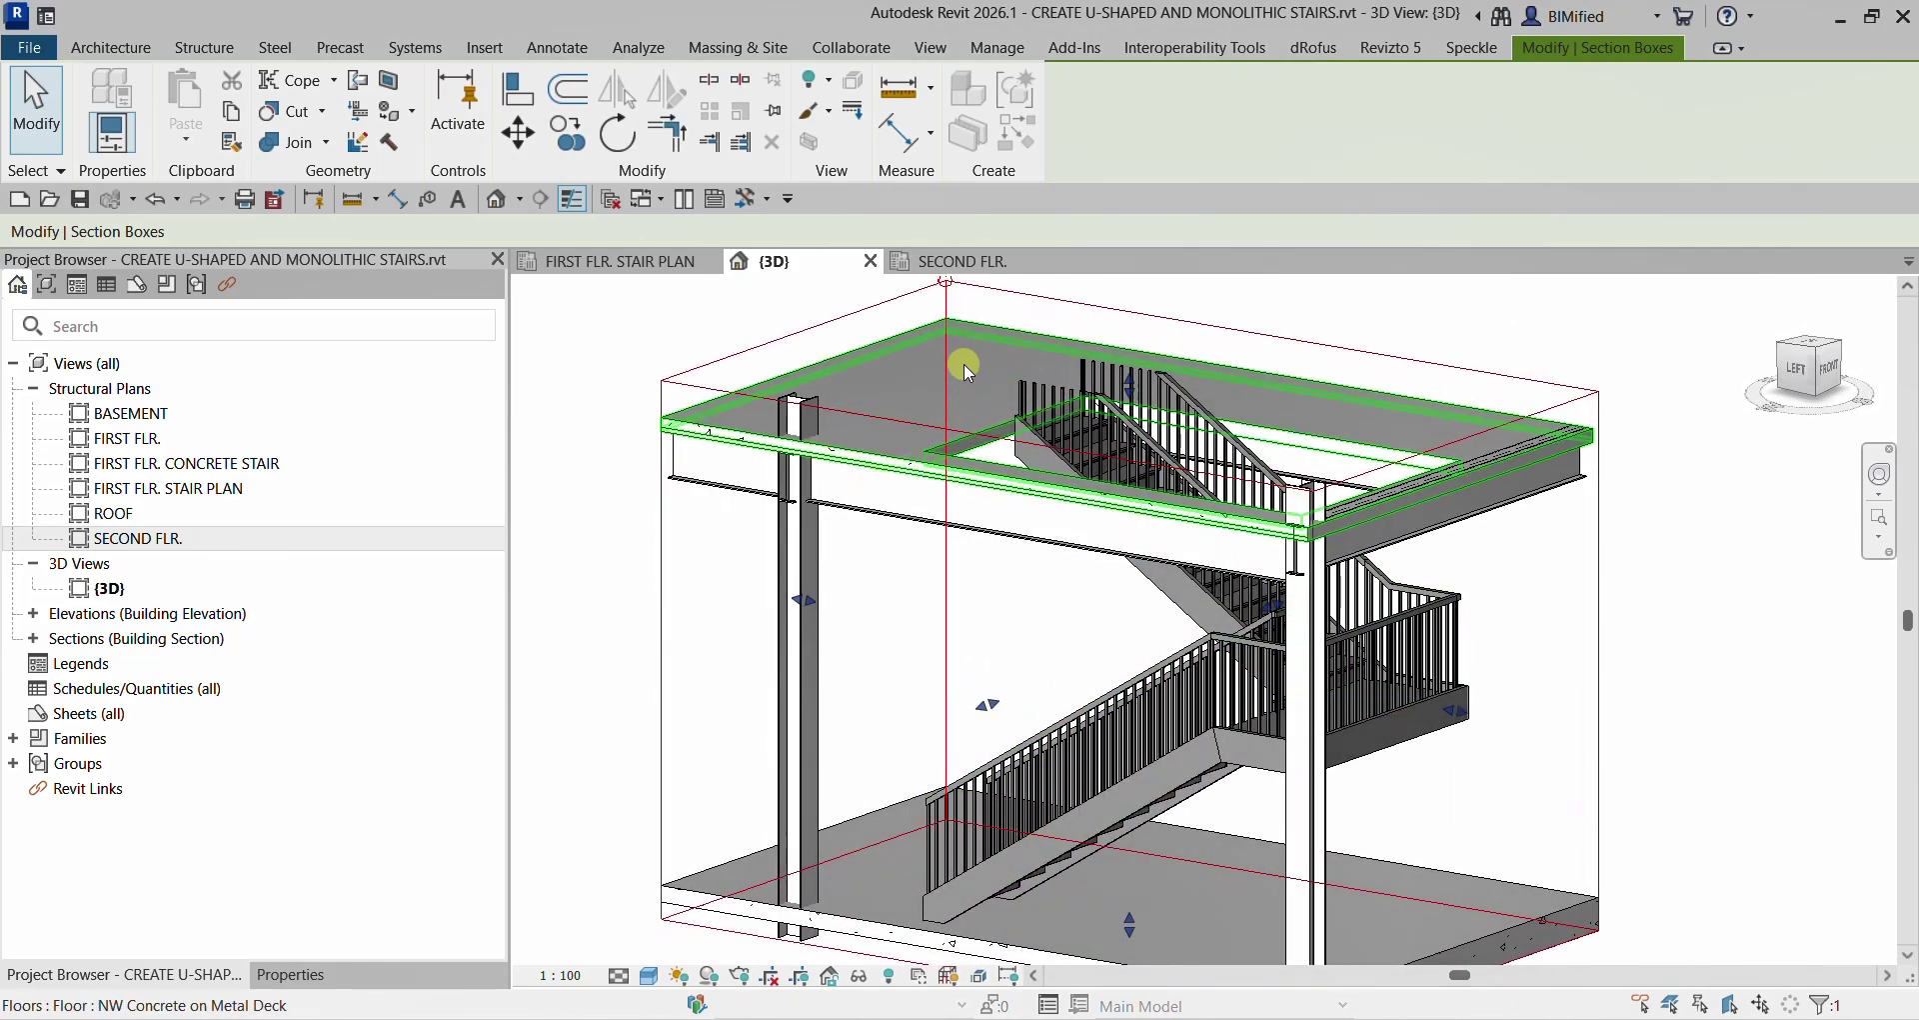
Step: In the SECOND FLR. plan, place a W310X38.7 beam above the stair, spanning from the W460X52 beam to the relocated W310X38.7, about 600 from grid 3
click(975, 263)
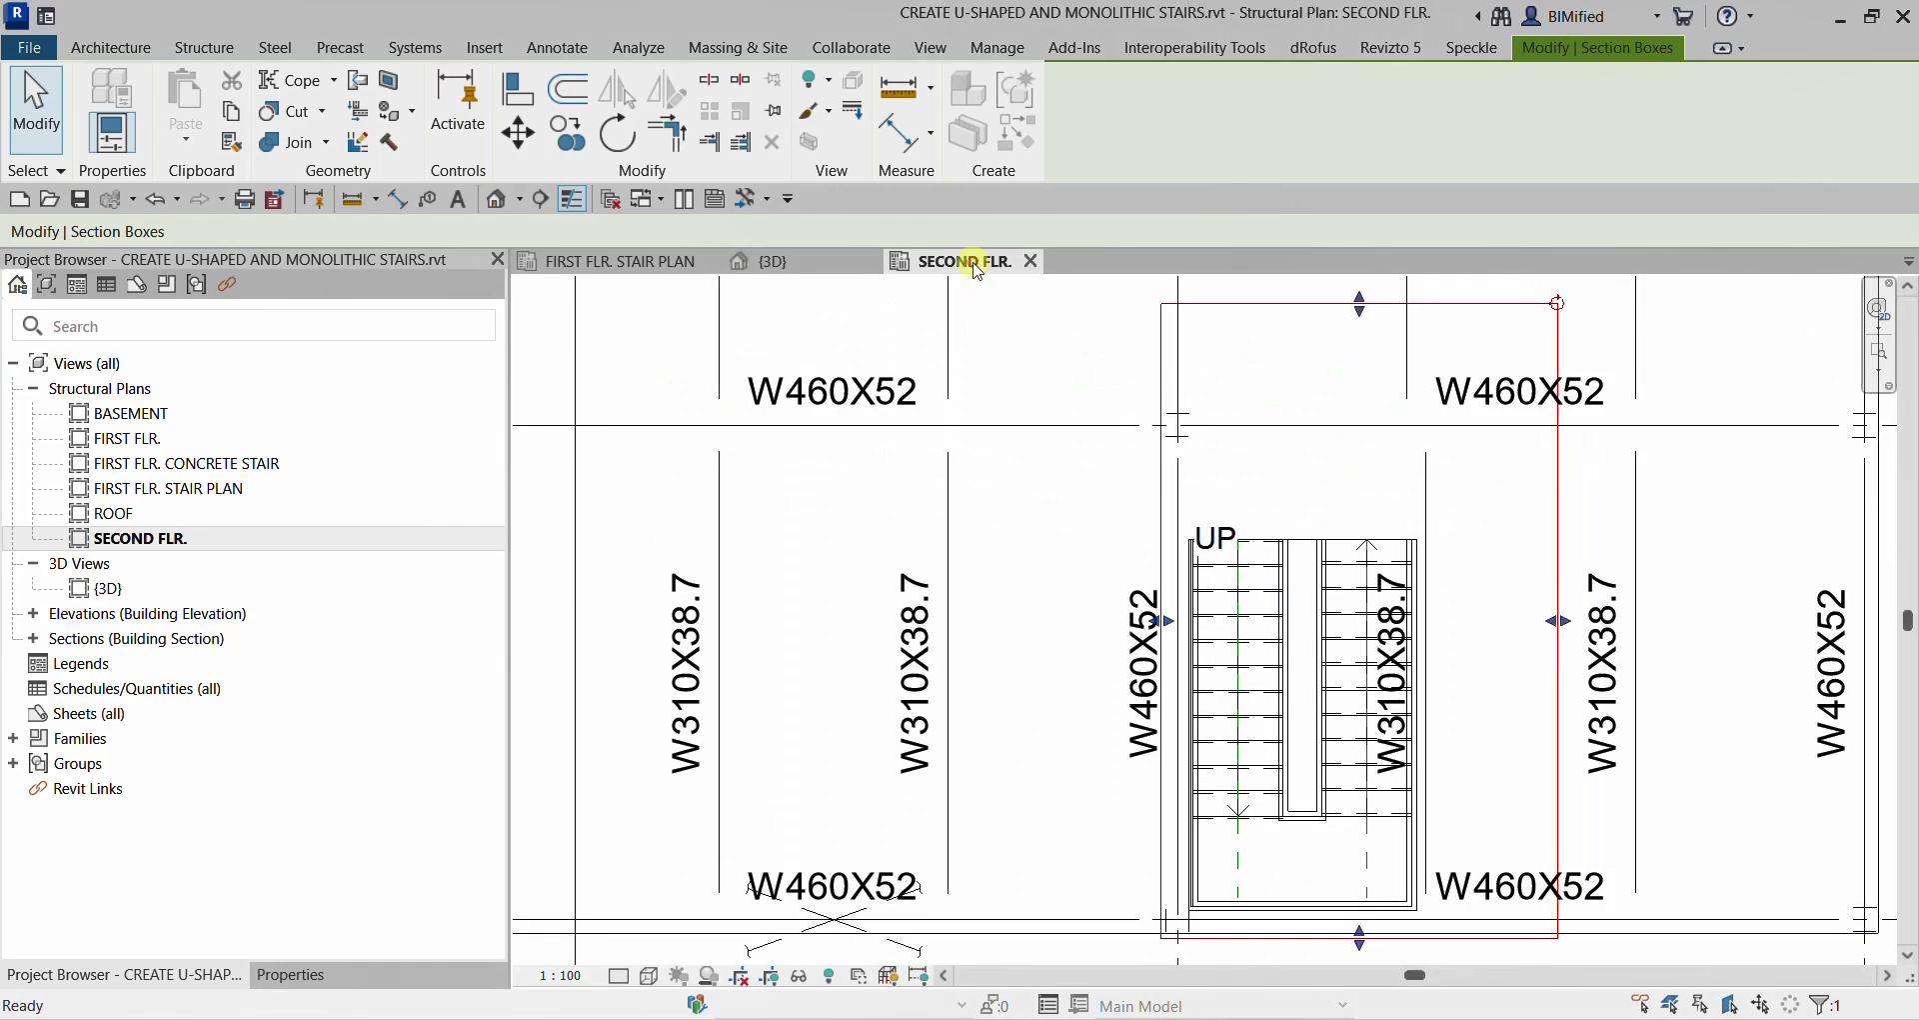
click(1052, 499)
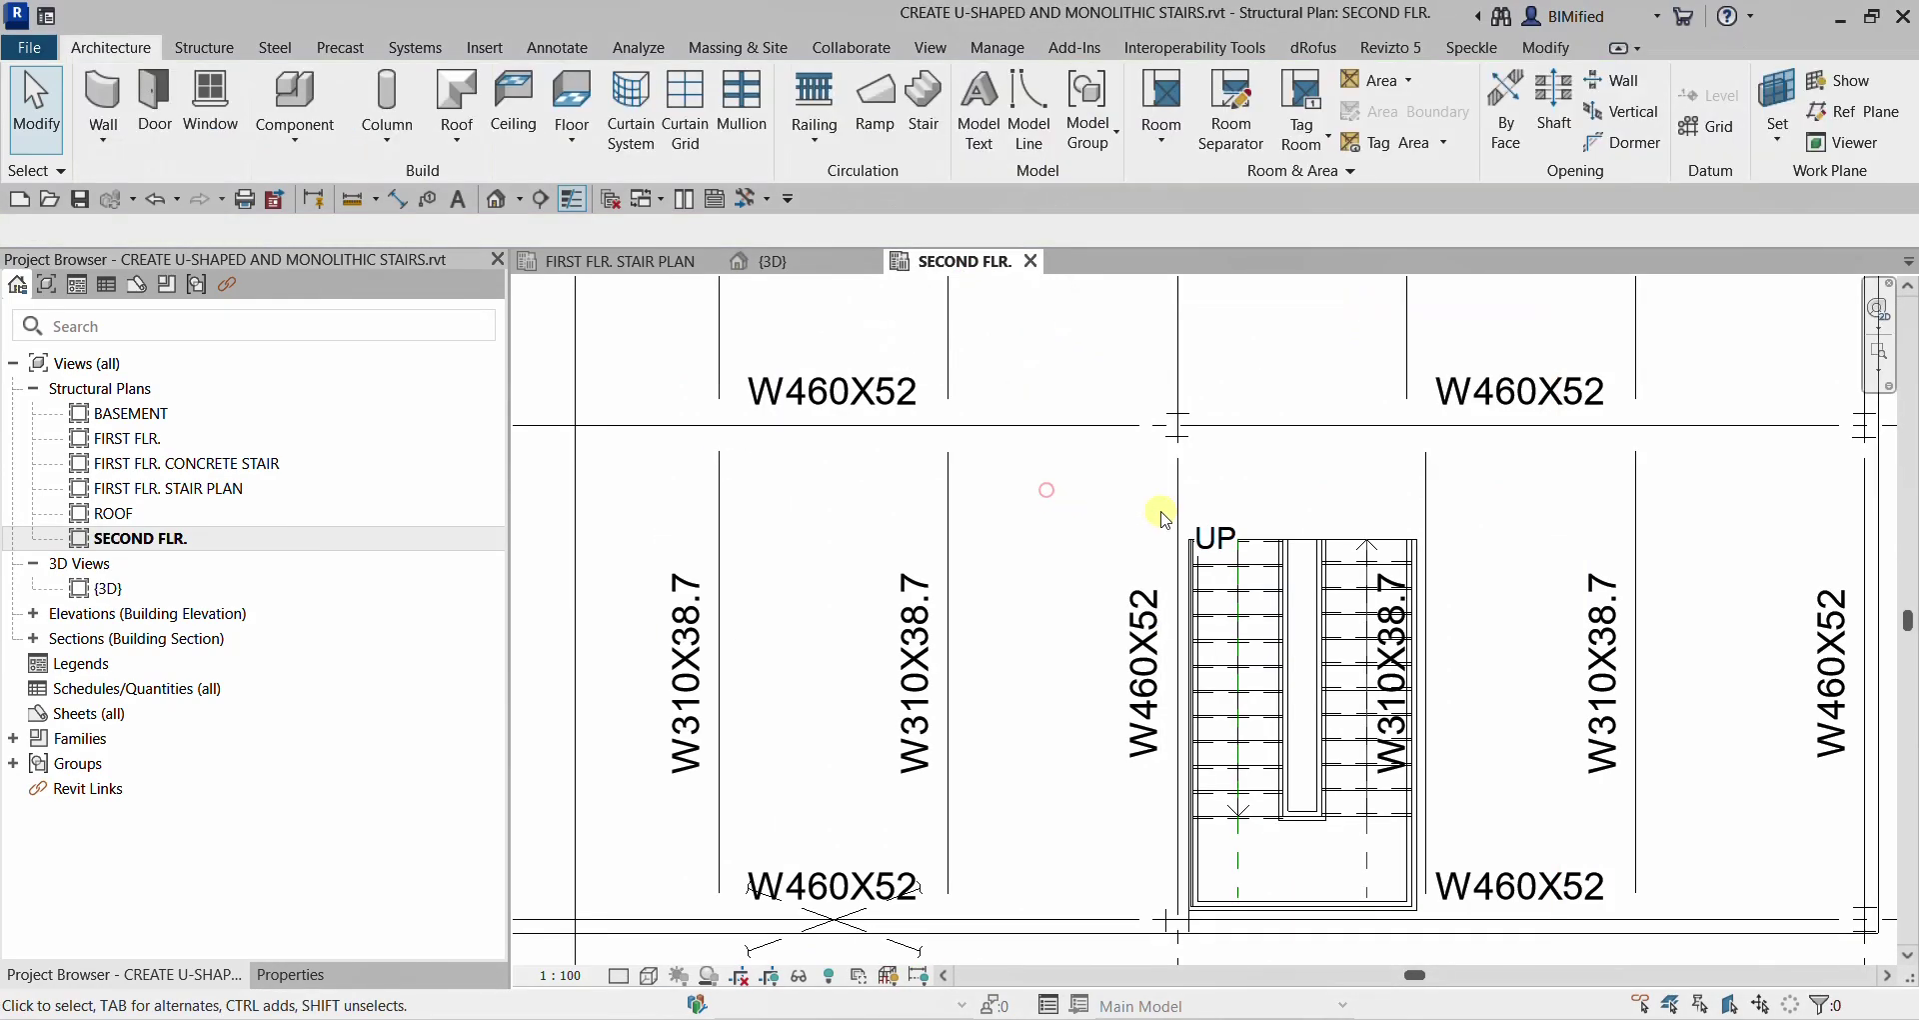
scroll(1130, 490, down, 2)
scroll(1170, 480, up, 4)
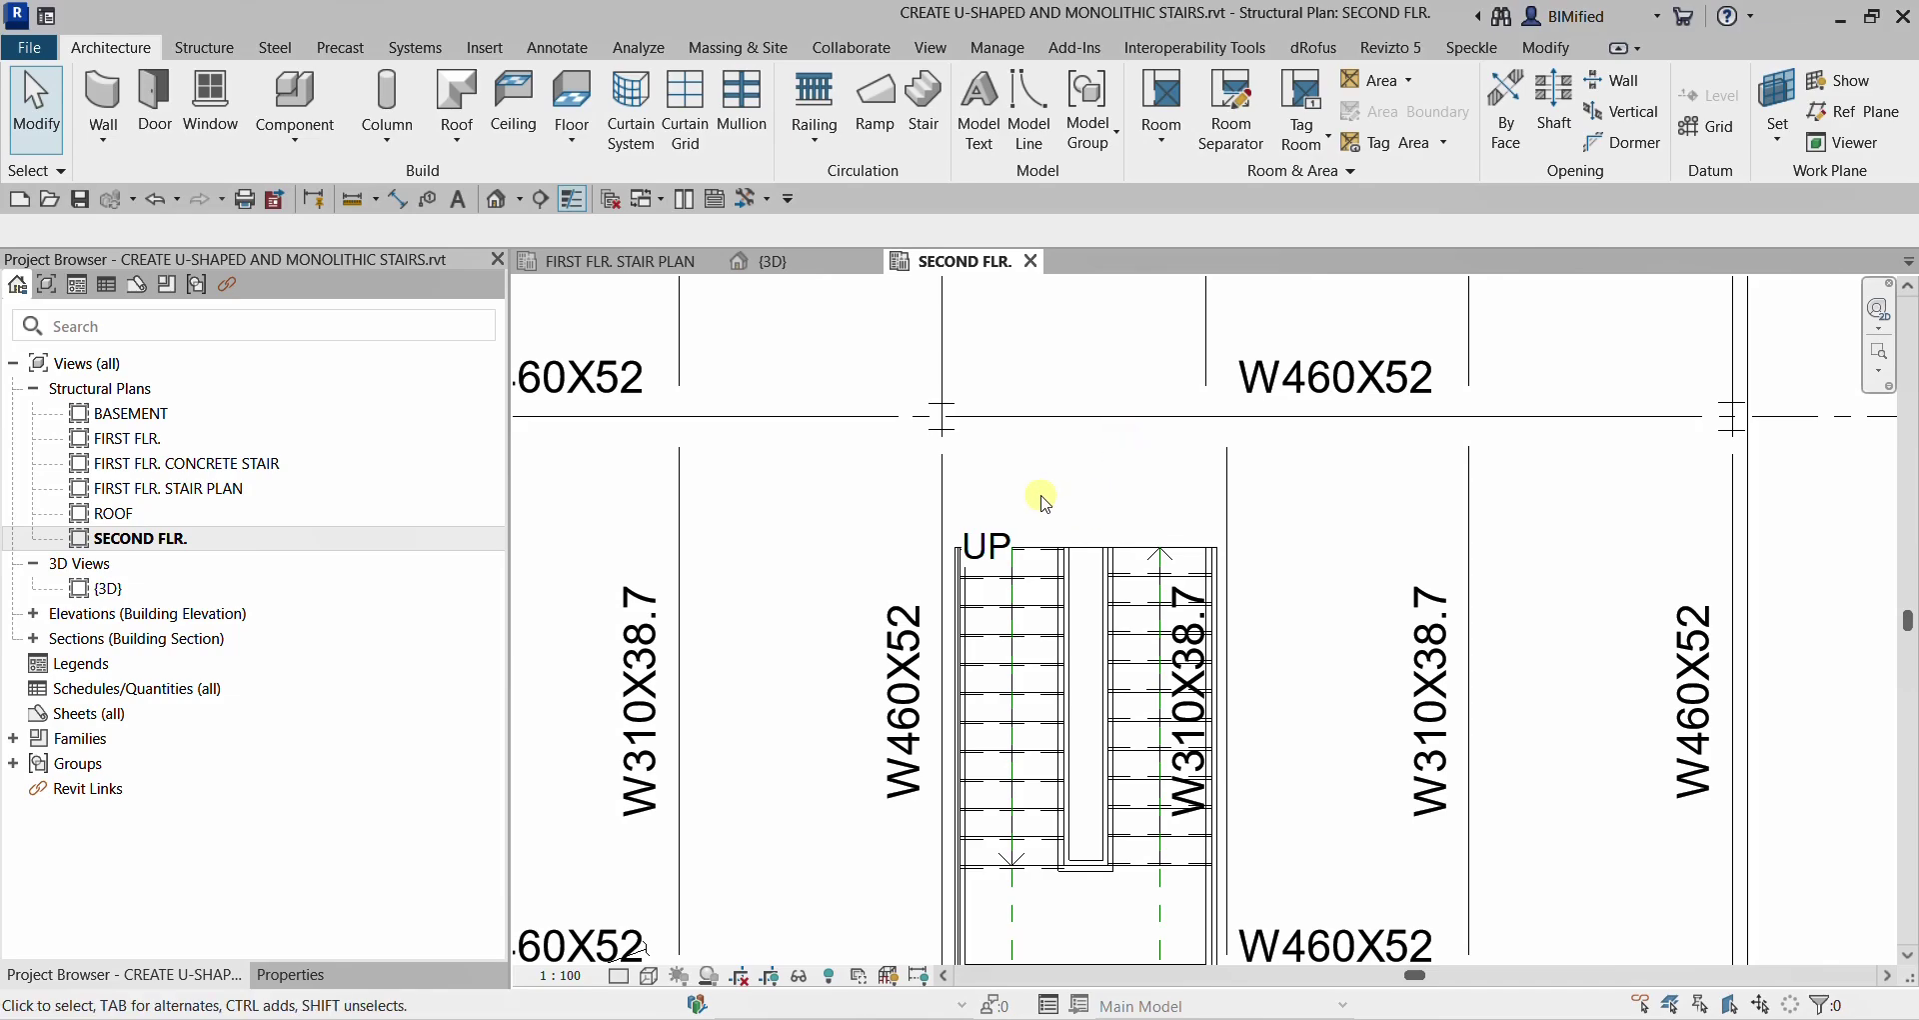
click(212, 52)
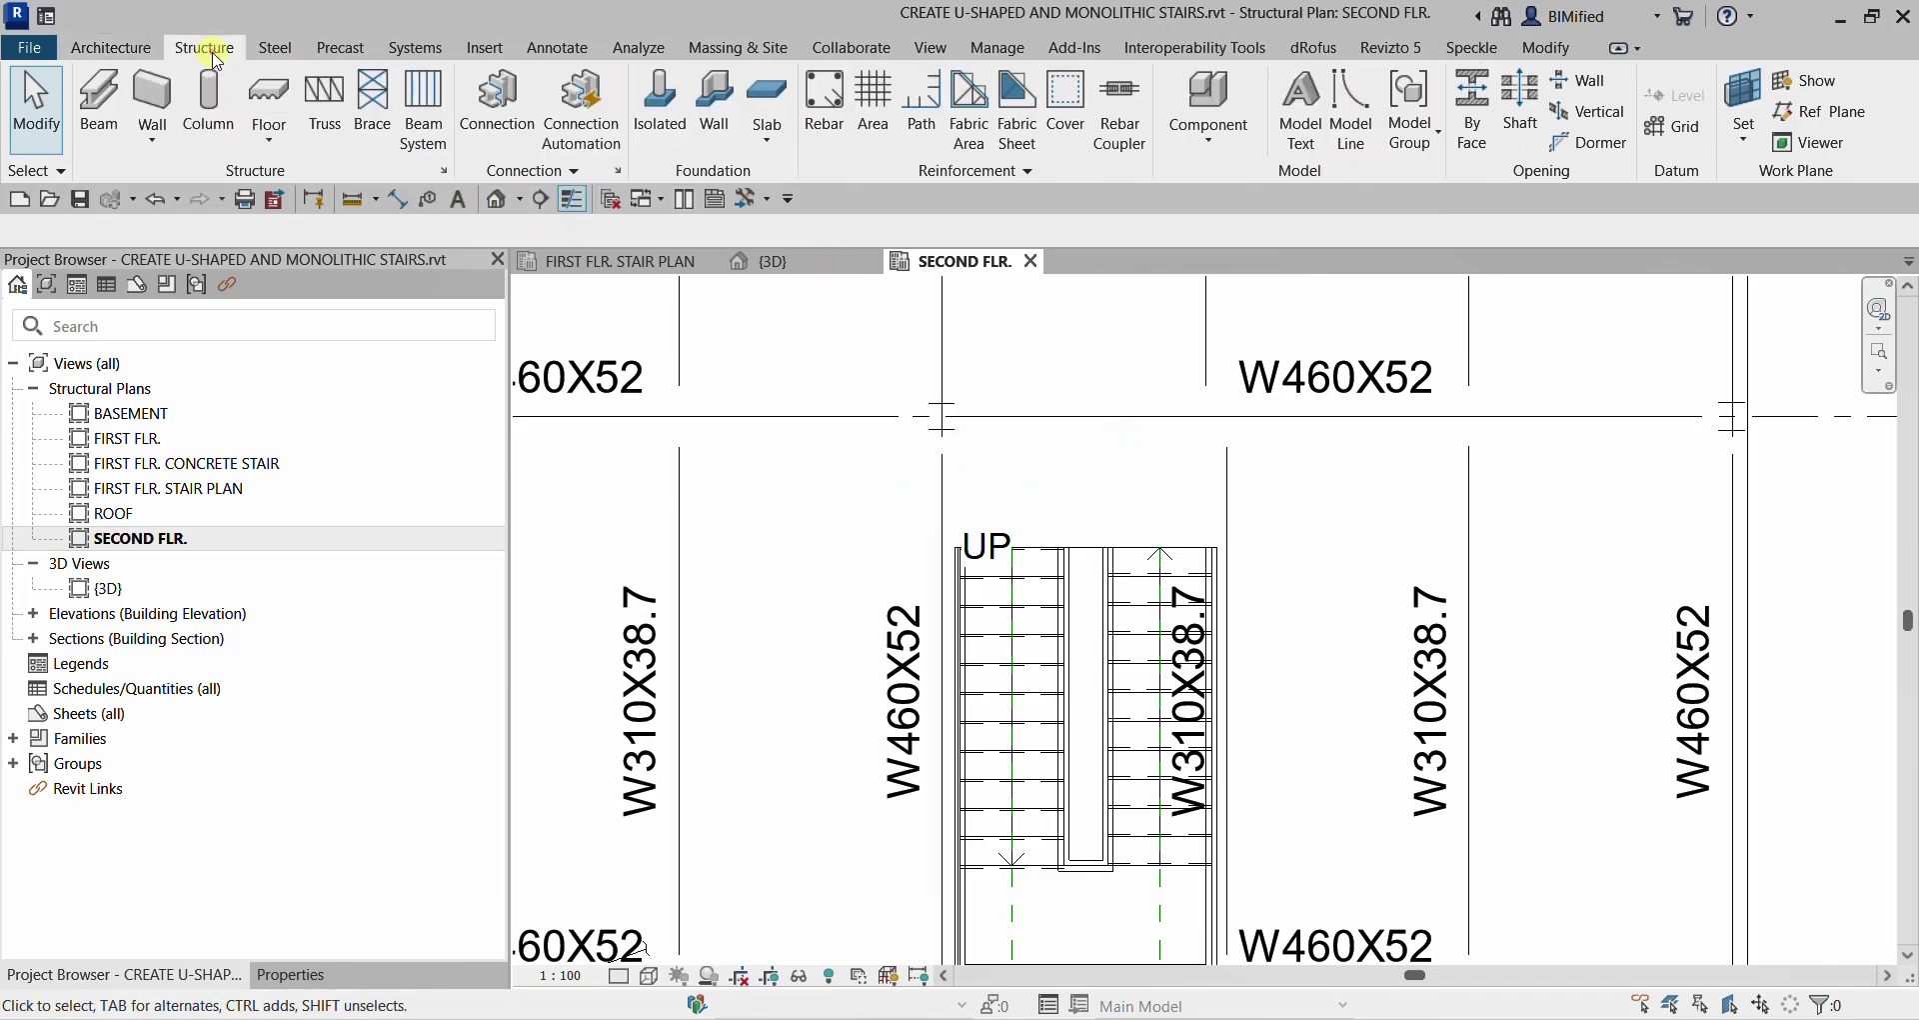
click(107, 118)
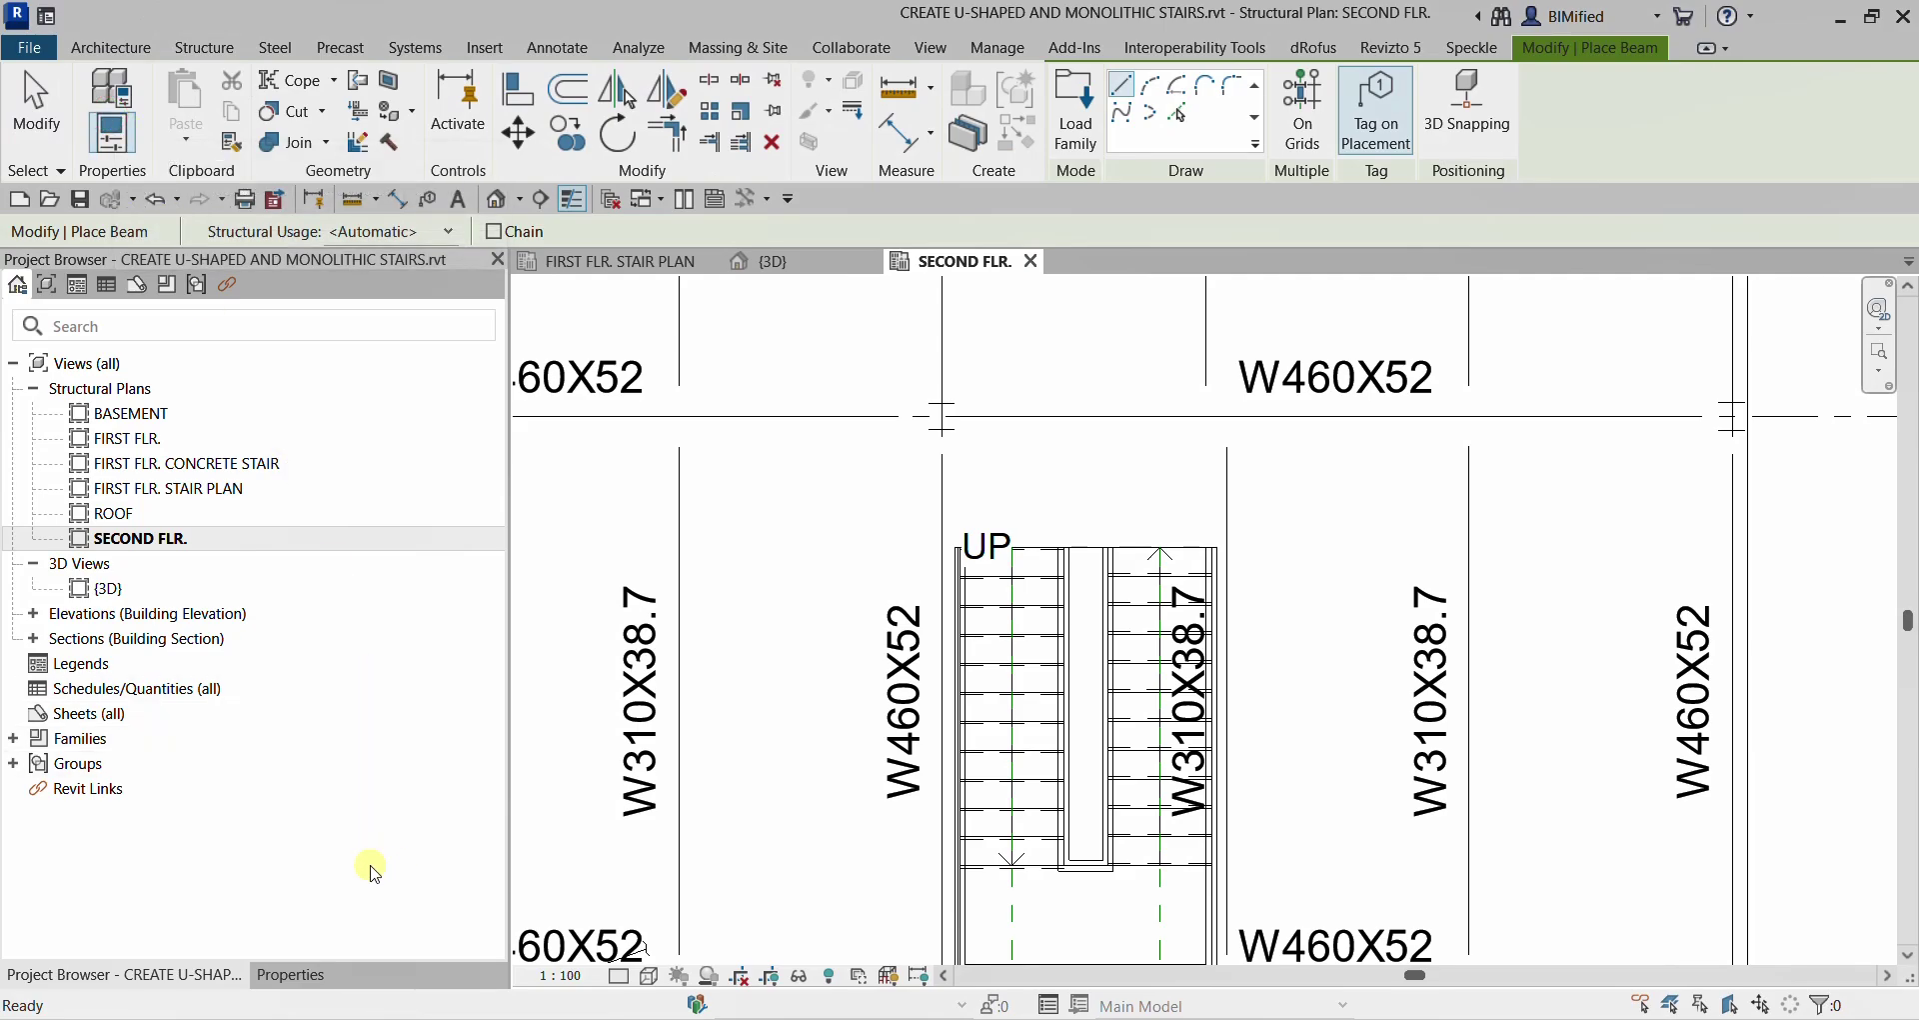
click(300, 978)
click(249, 338)
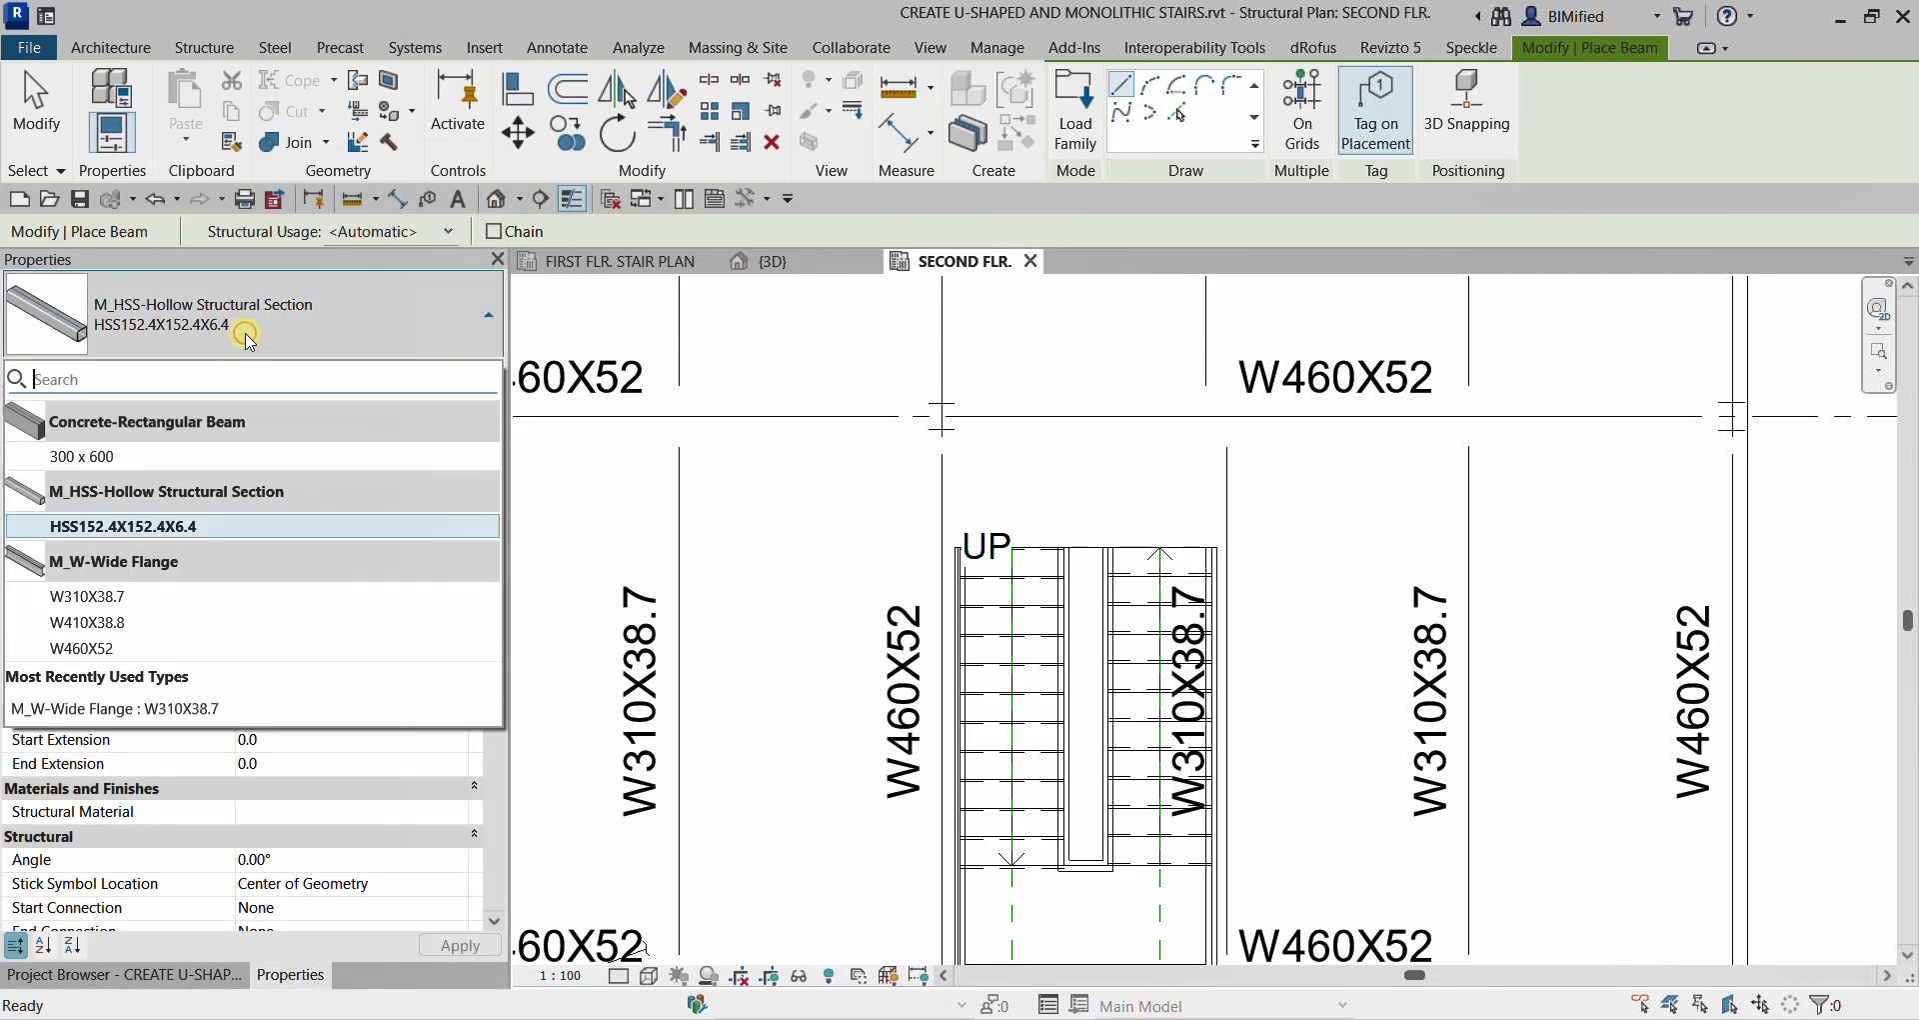
click(150, 598)
click(945, 482)
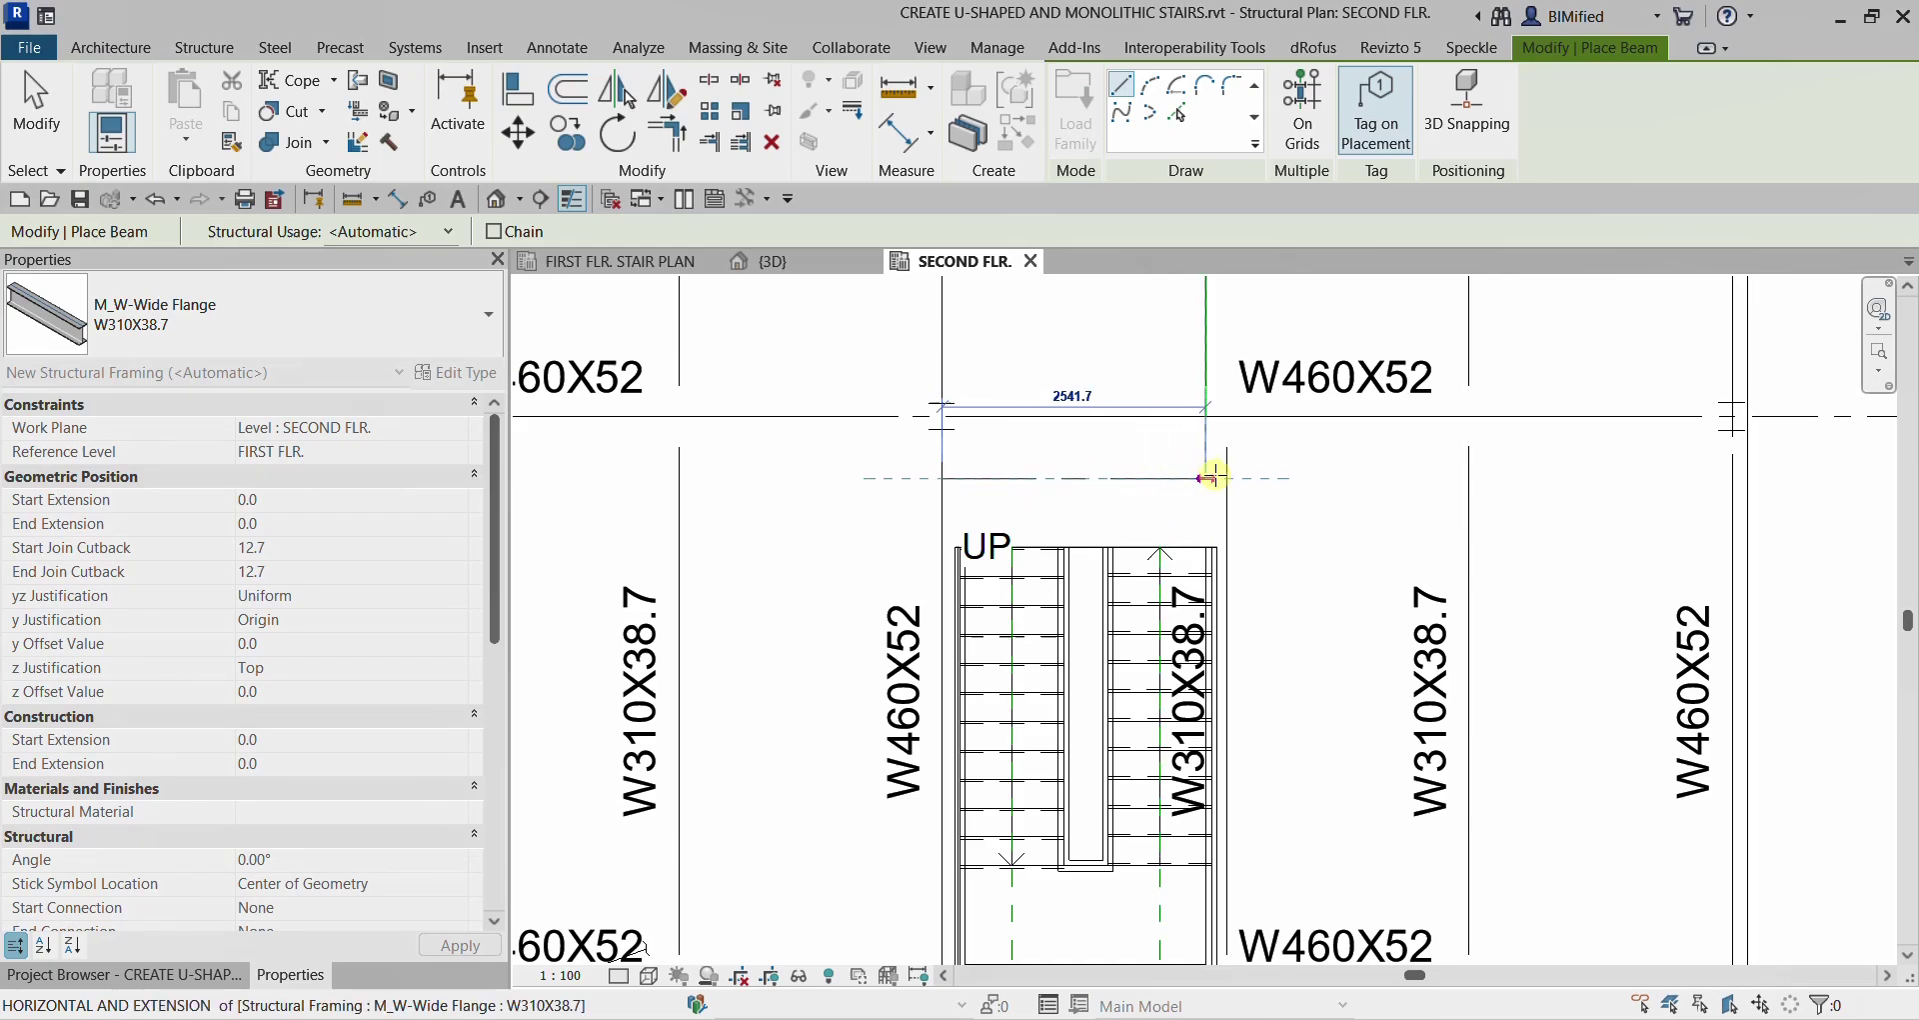
click(1225, 477)
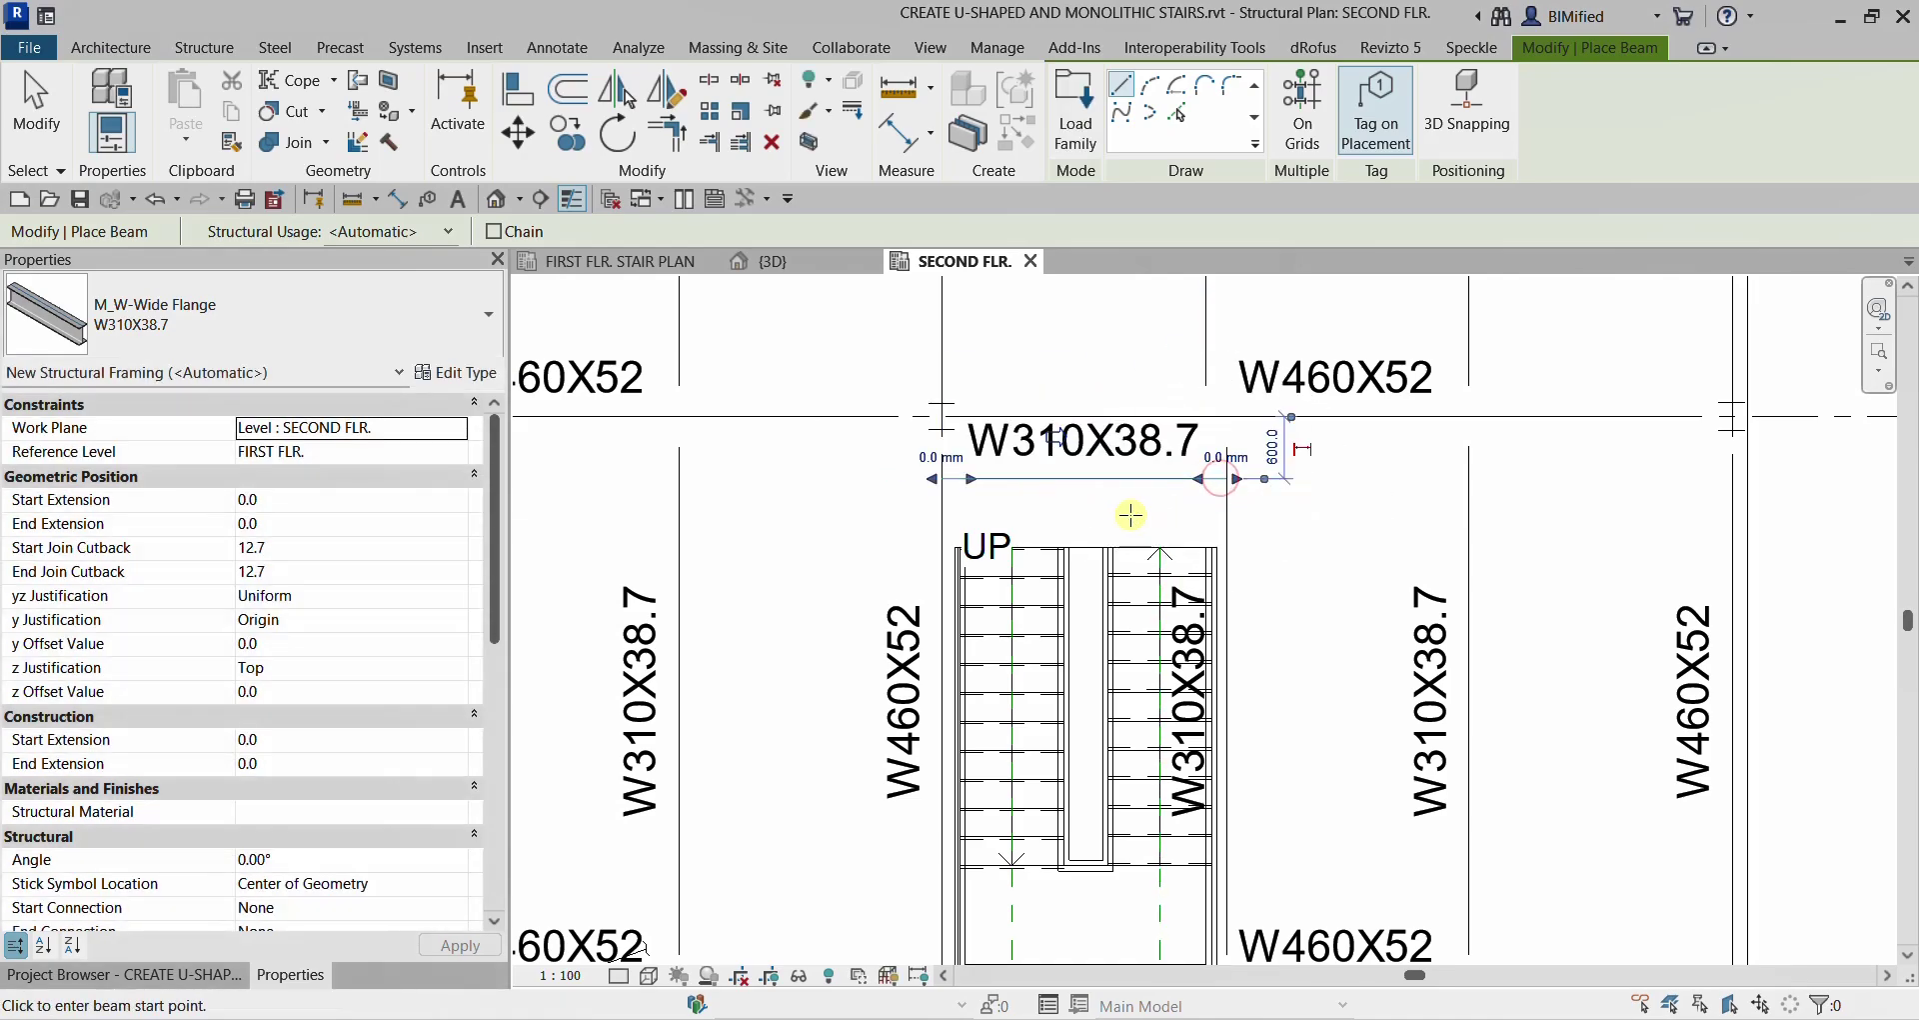
key(Escape)
key(Escape)
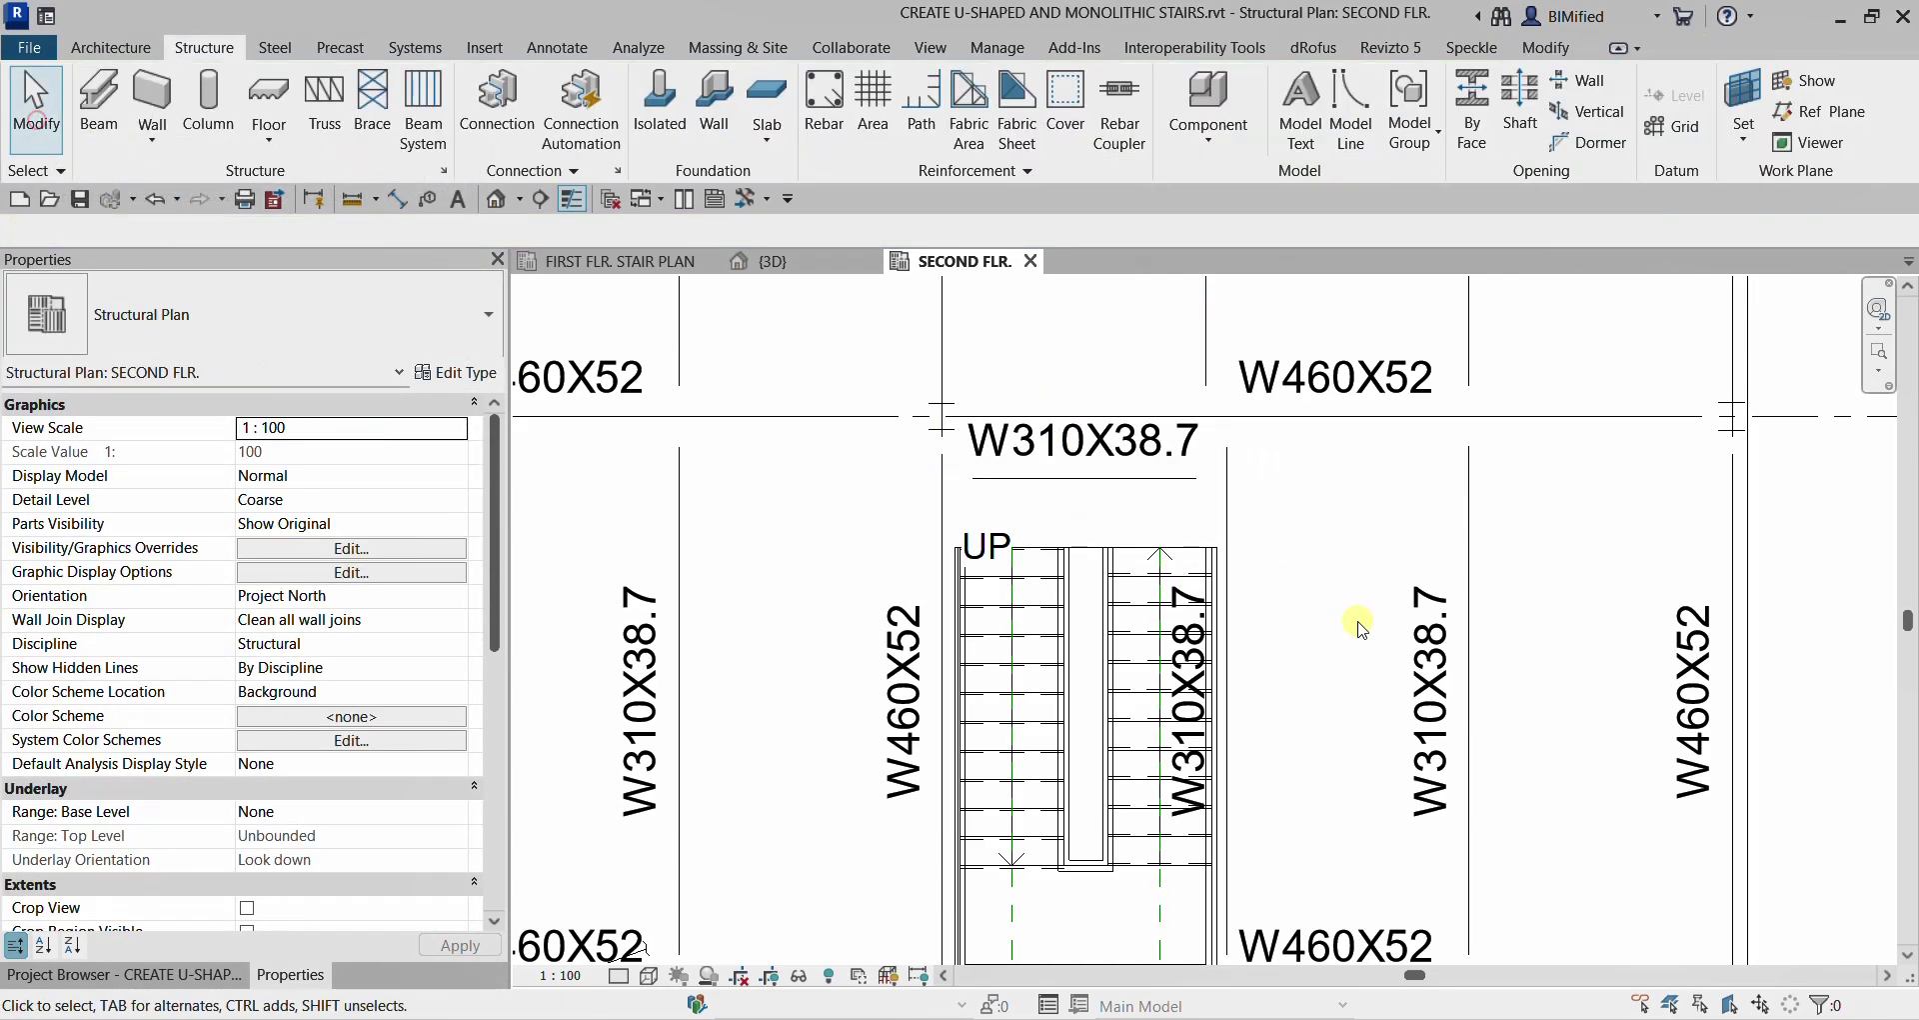
Step: Set the SECOND FLR. plan's detail level to Fine
scroll(1169, 511, down, 2)
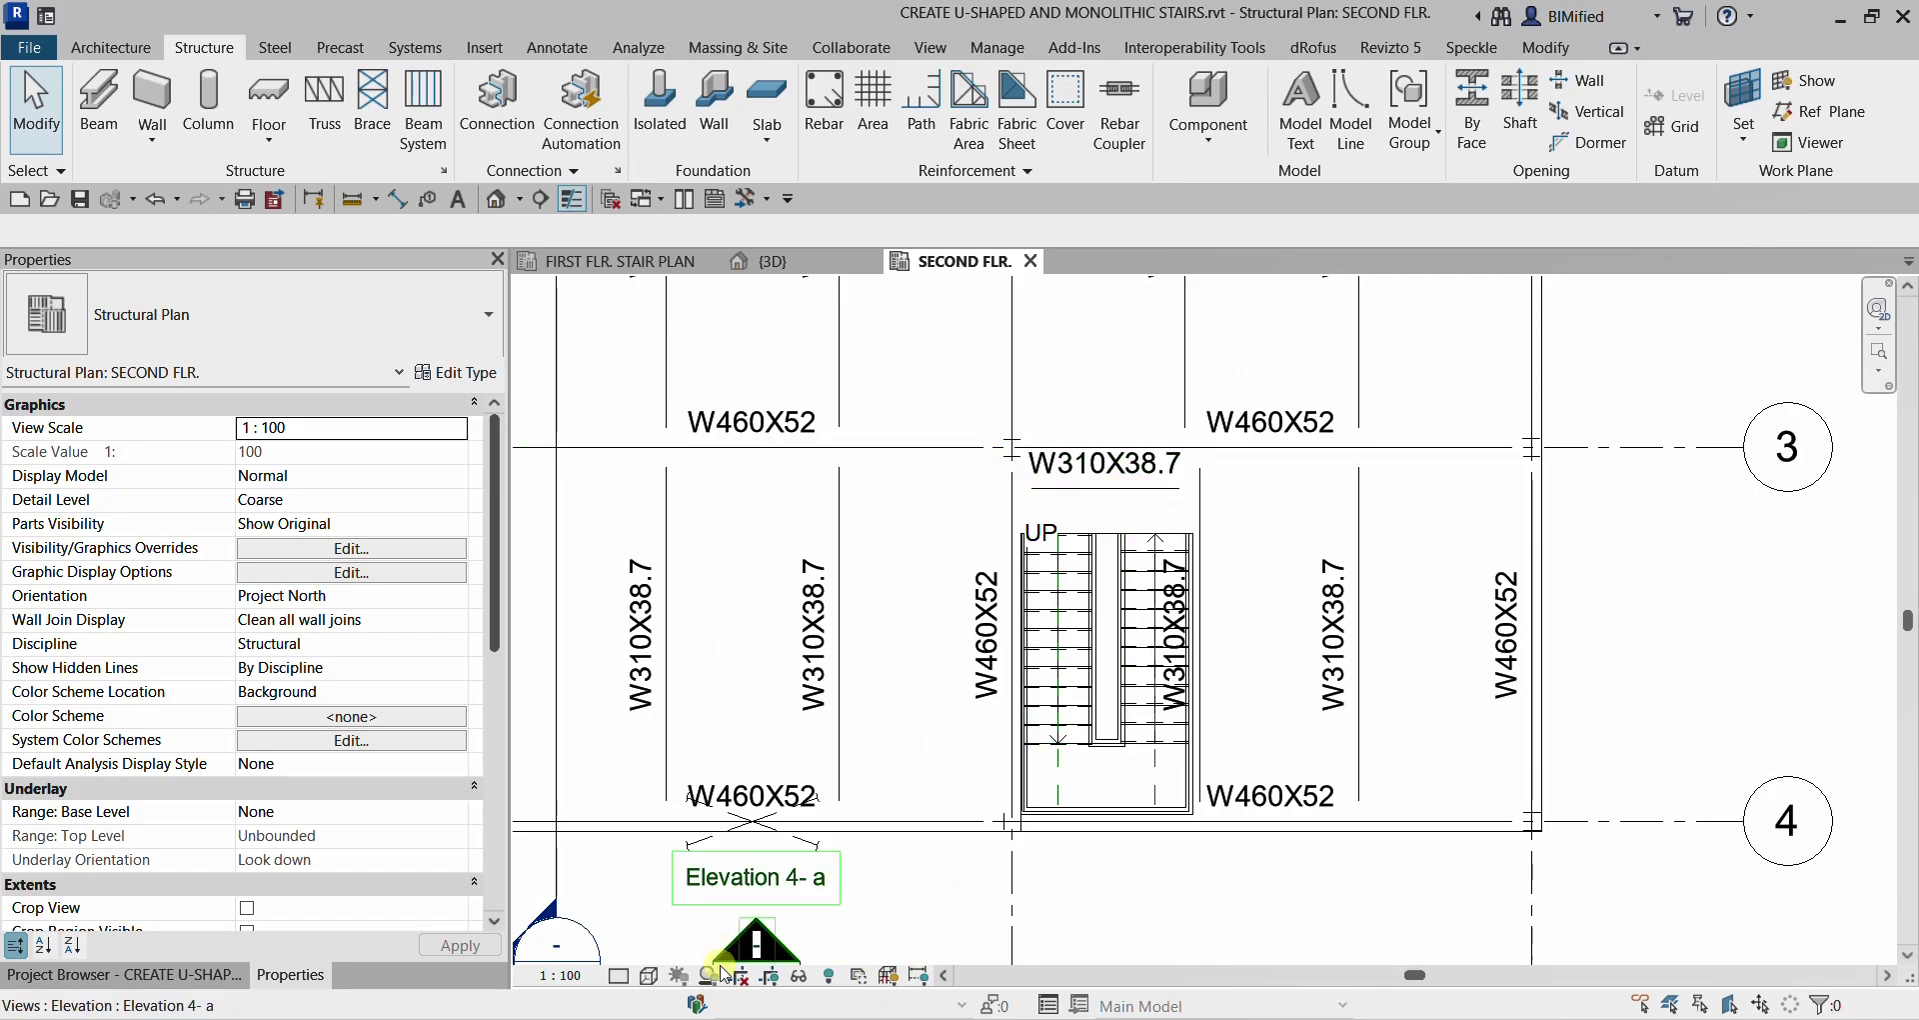
click(621, 974)
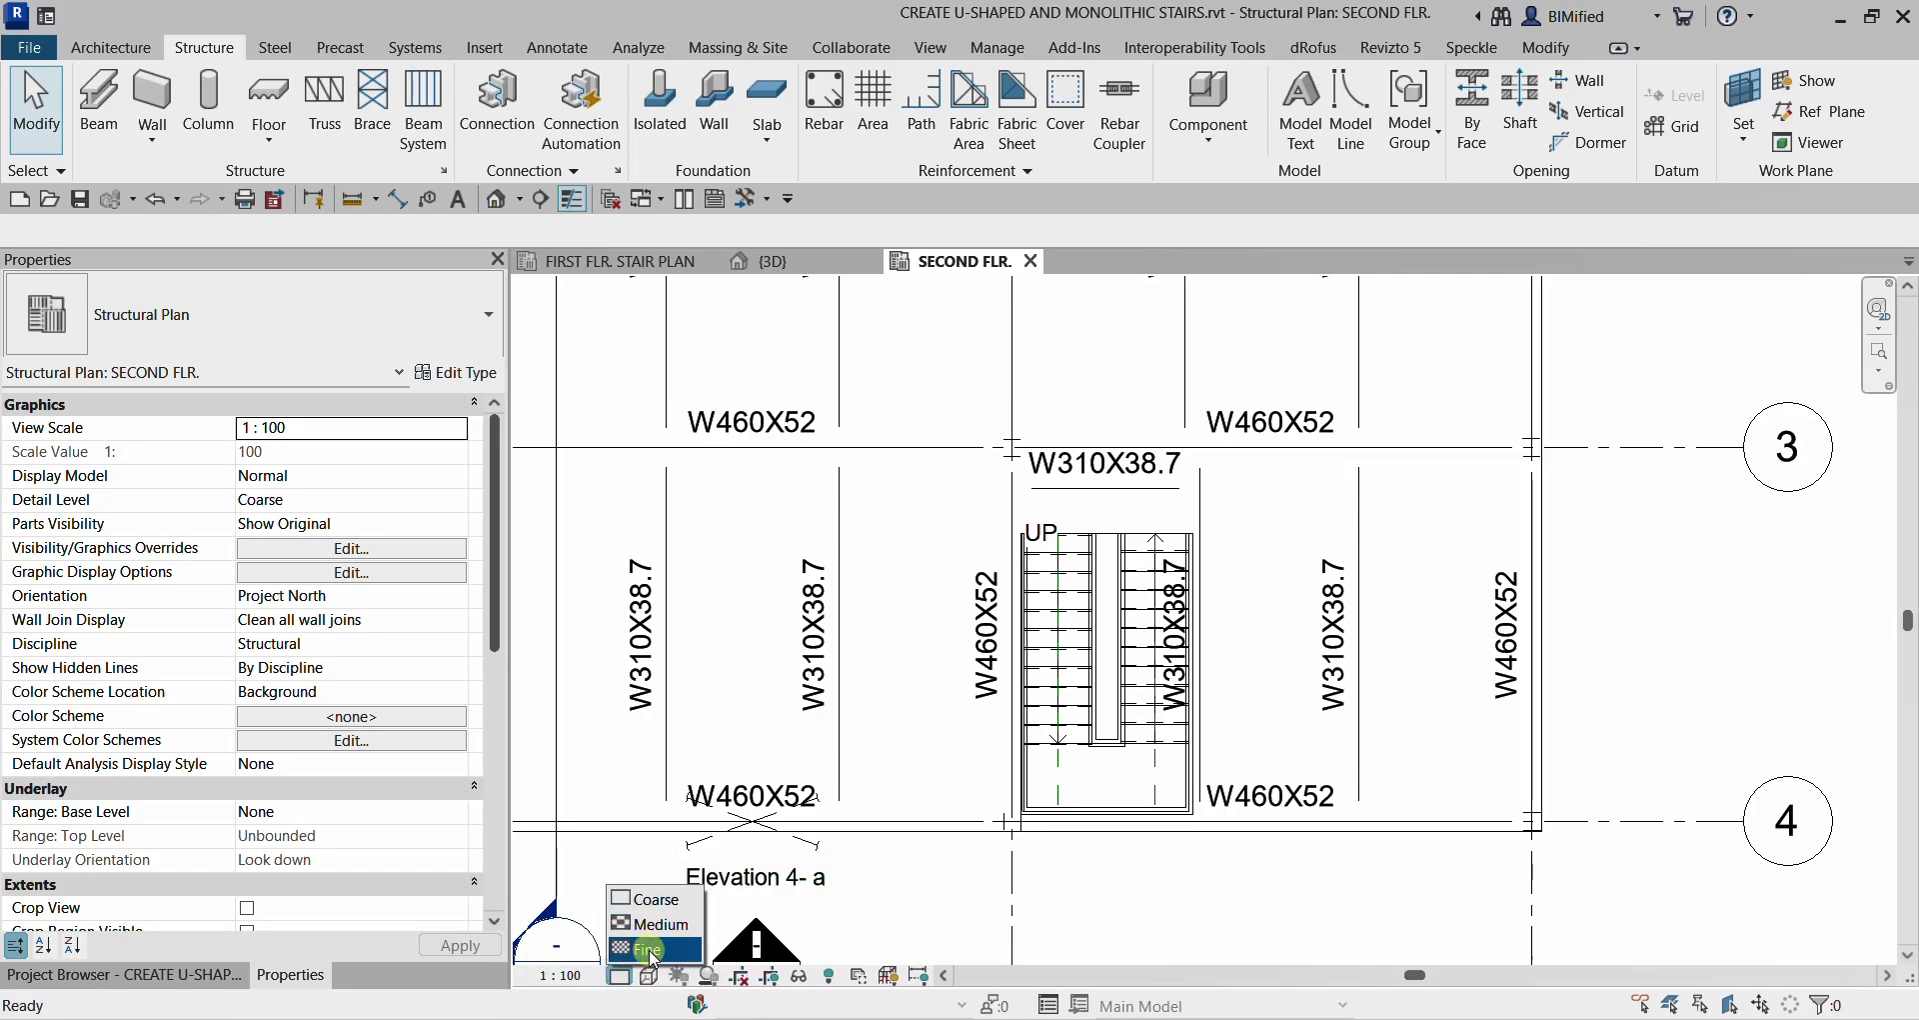
click(652, 949)
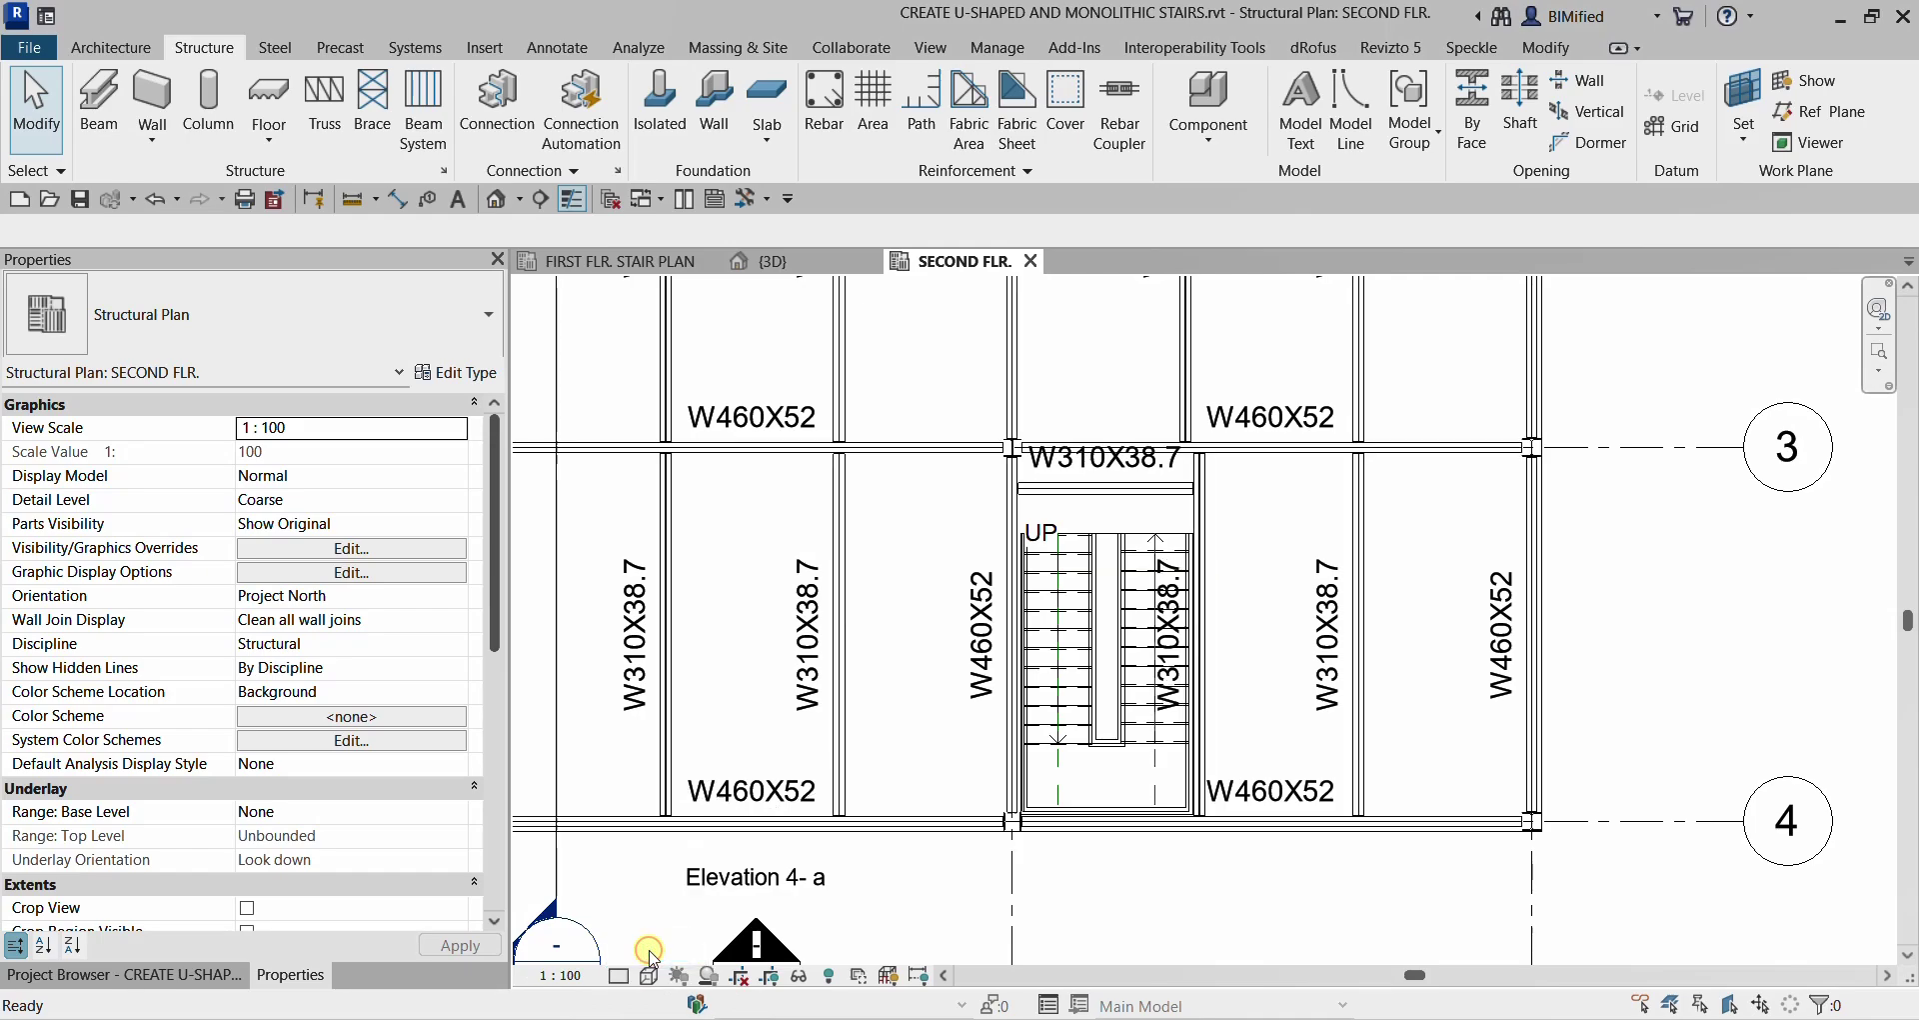
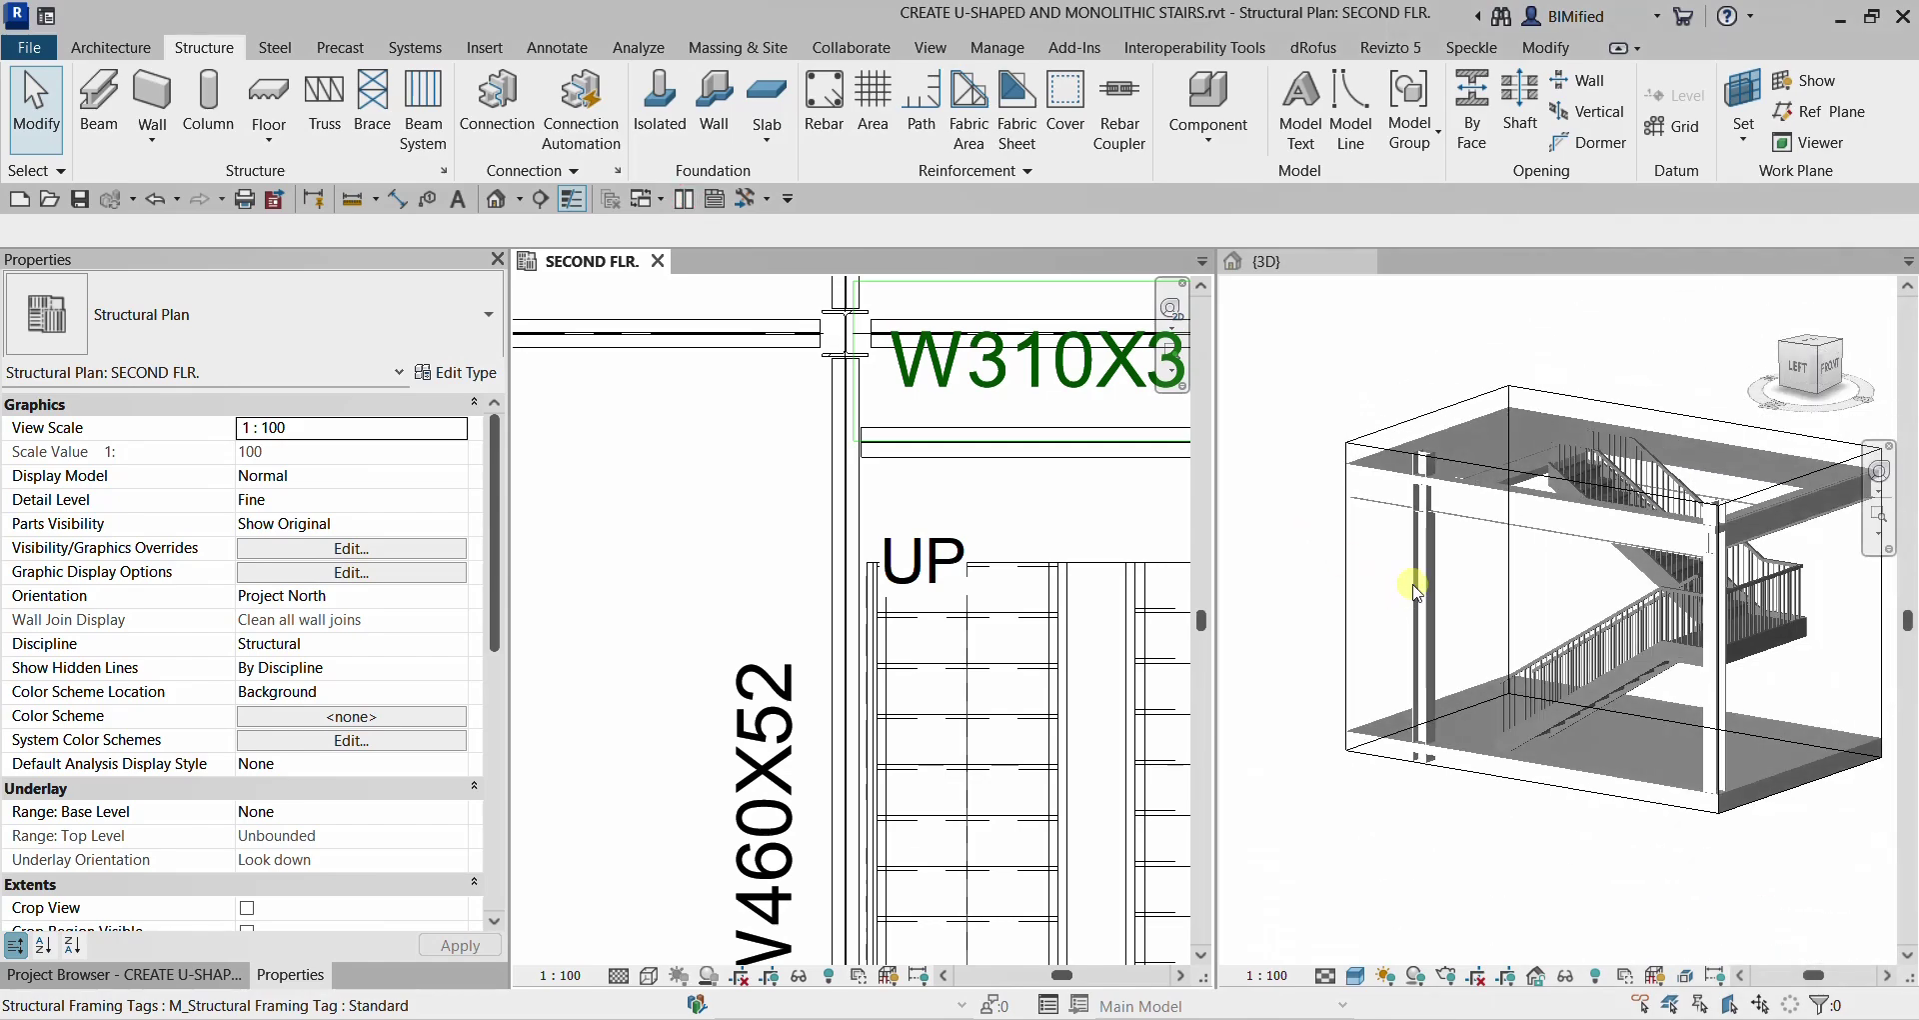
Step: Examine the new beam's height against the floor deck and adjoining beams from below in 3D
click(1413, 599)
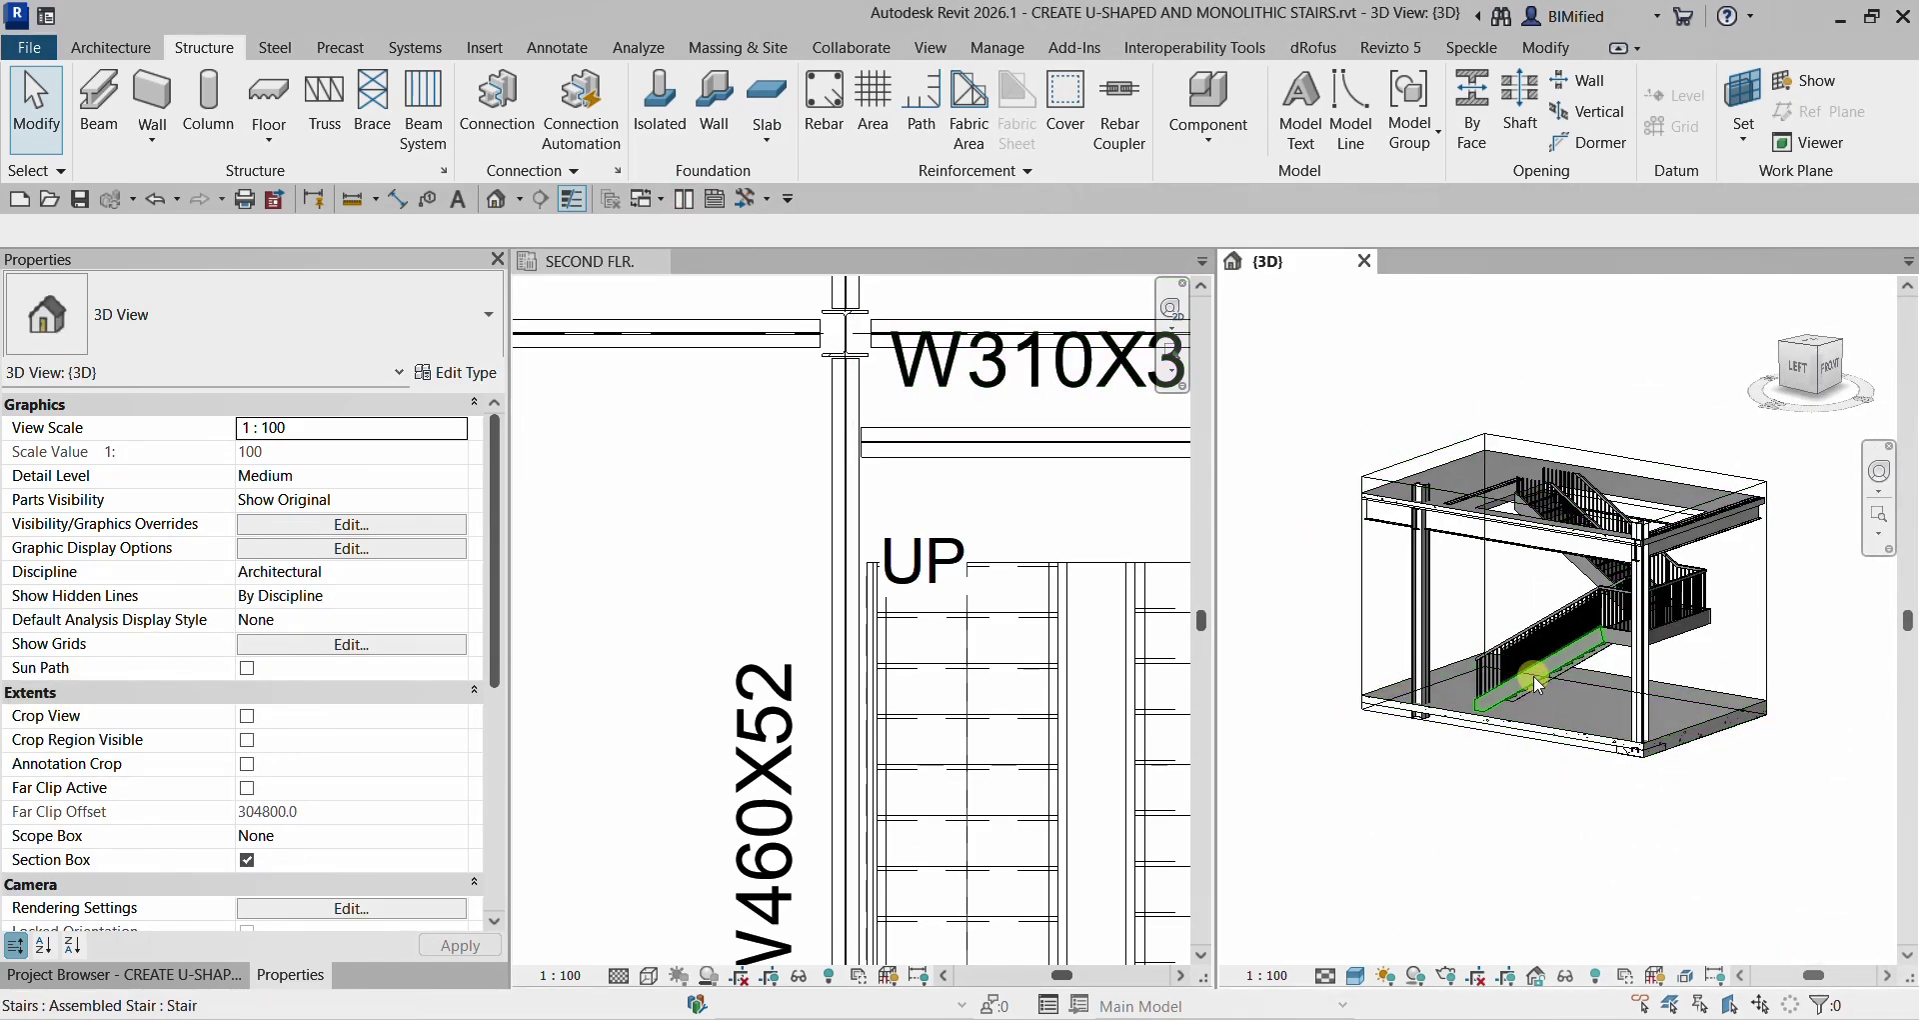
click(1363, 619)
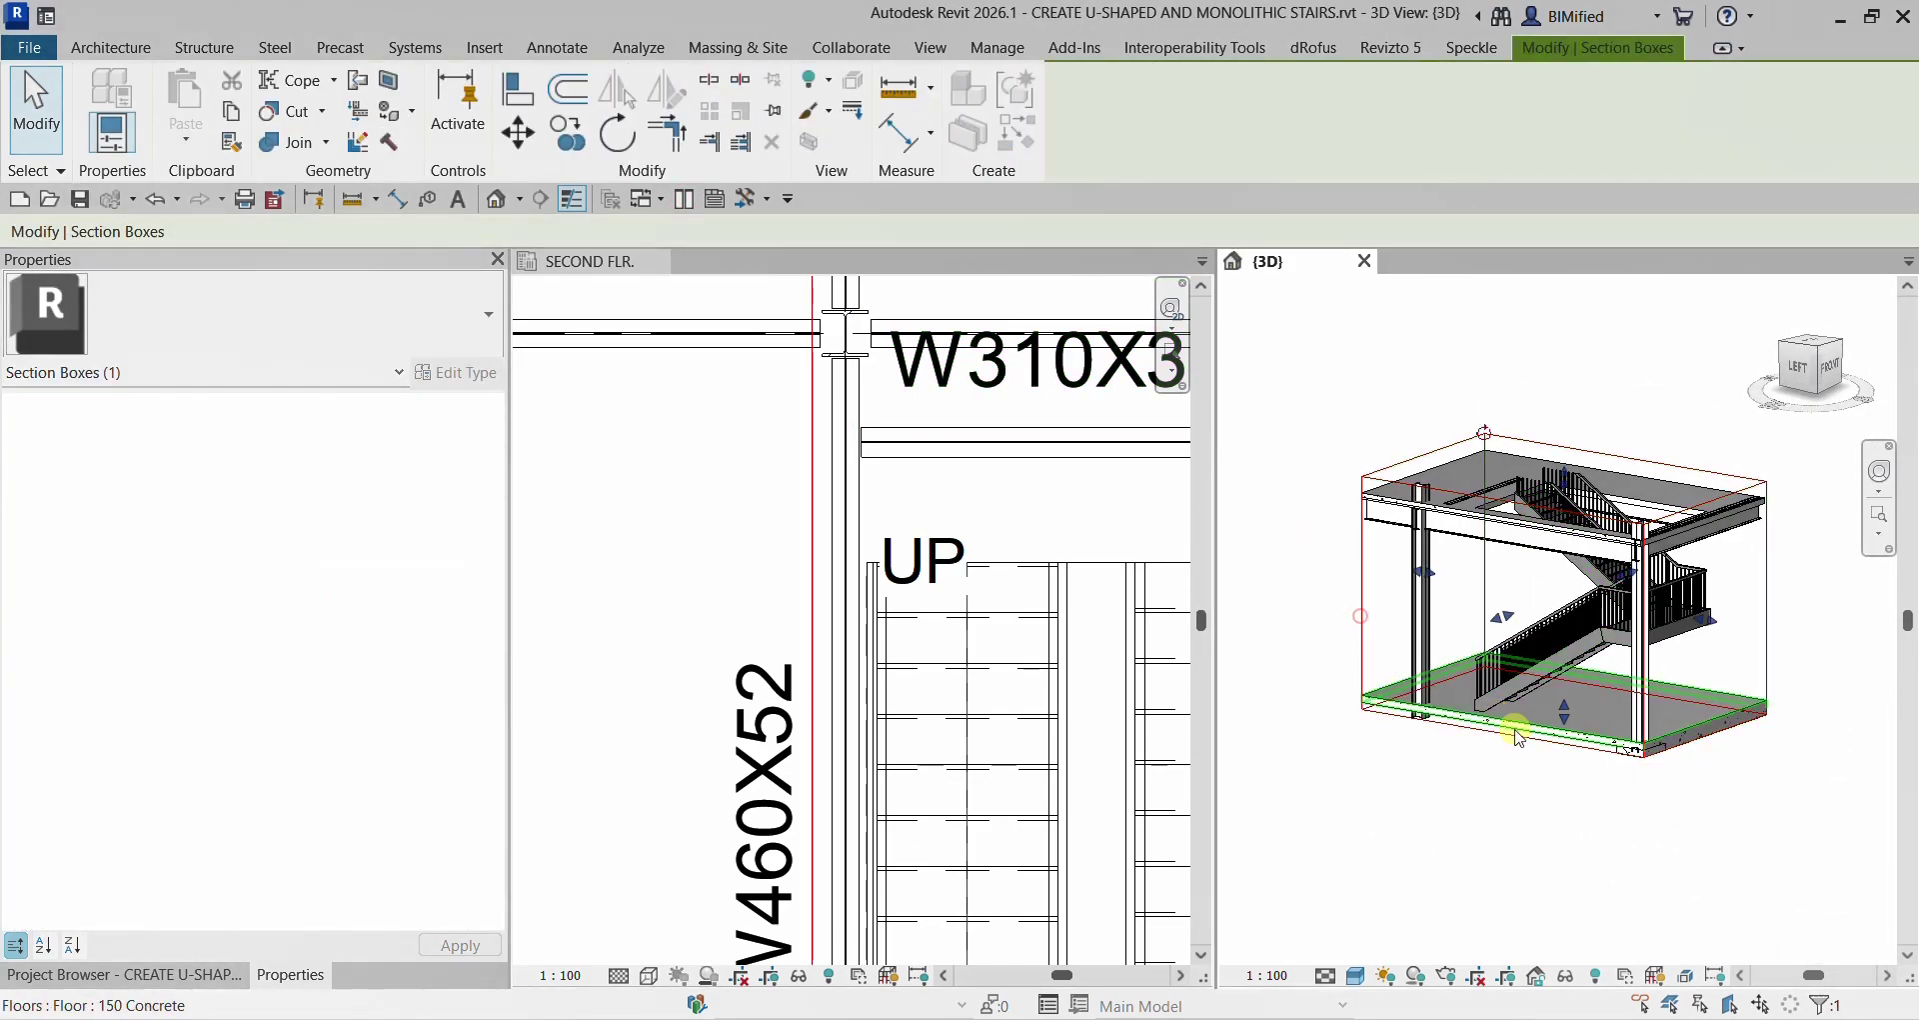
shift+middle_drag(1563, 707, 1515, 490)
scroll(1515, 490, up, 10)
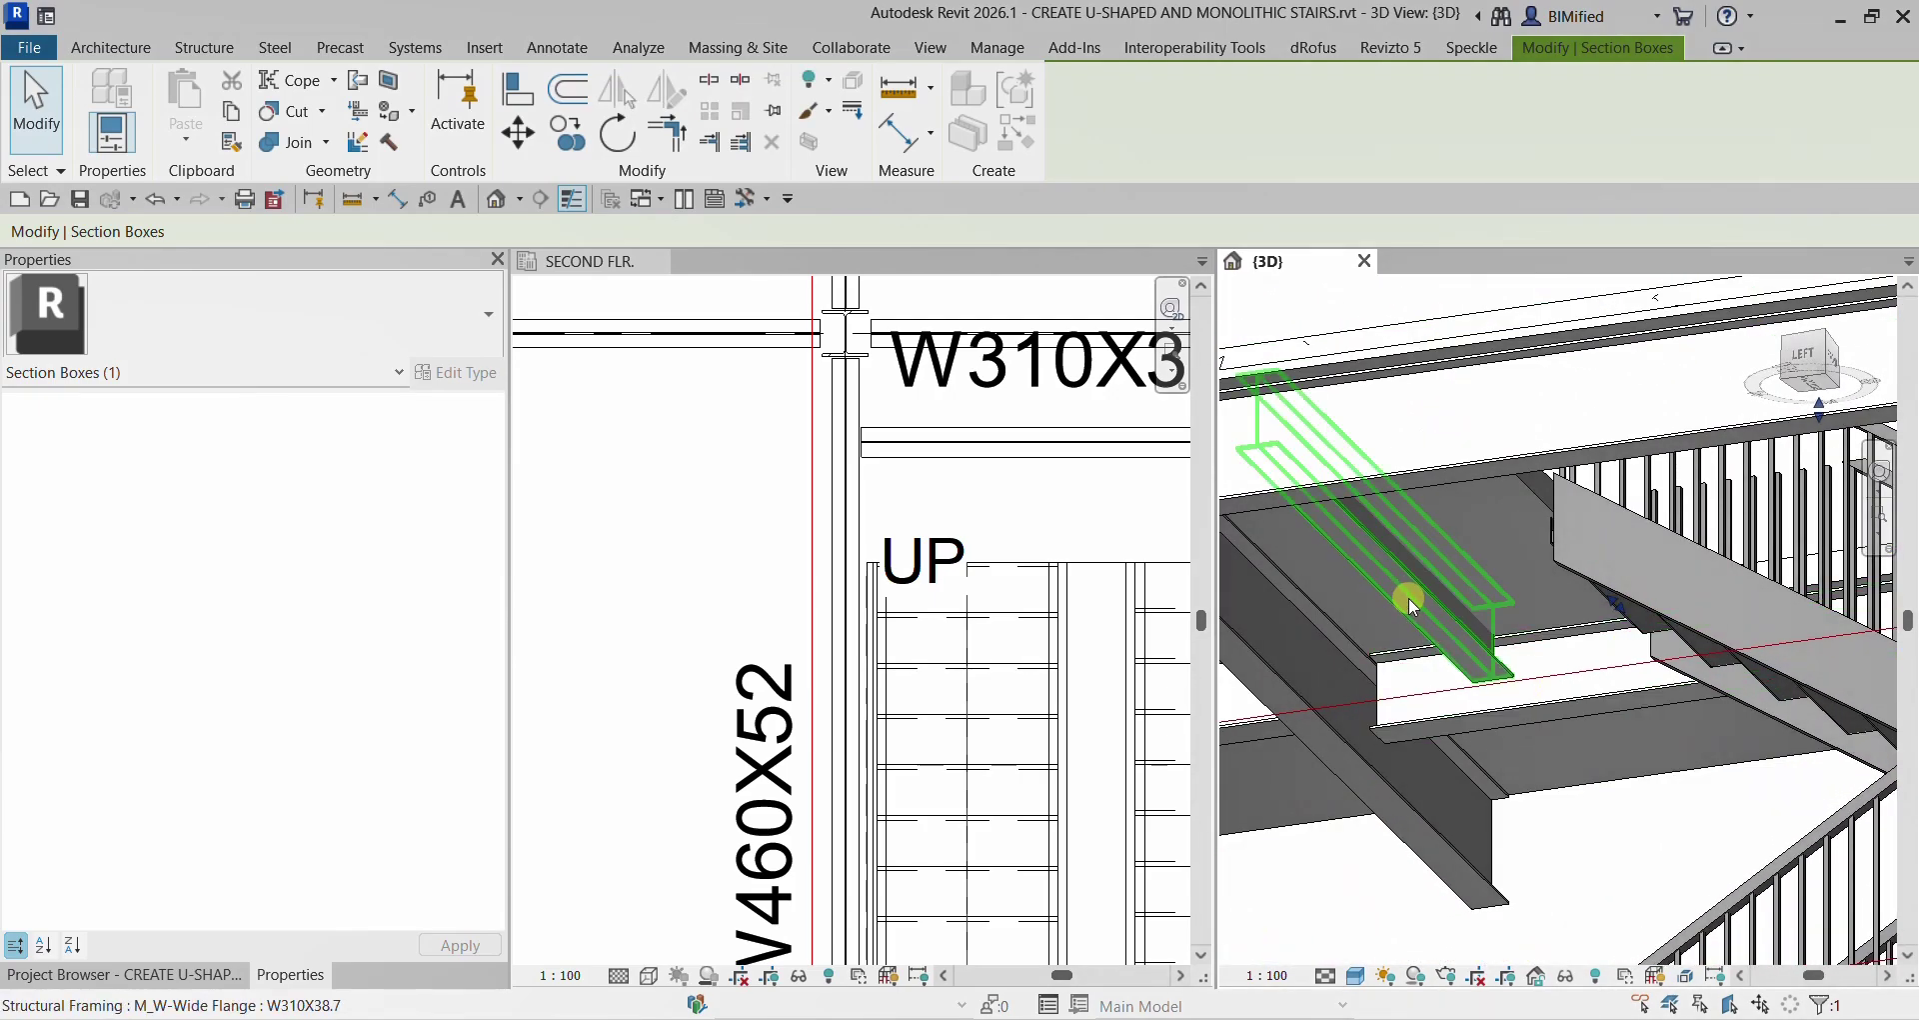
scroll(826, 478, down, 2)
scroll(825, 478, up, 3)
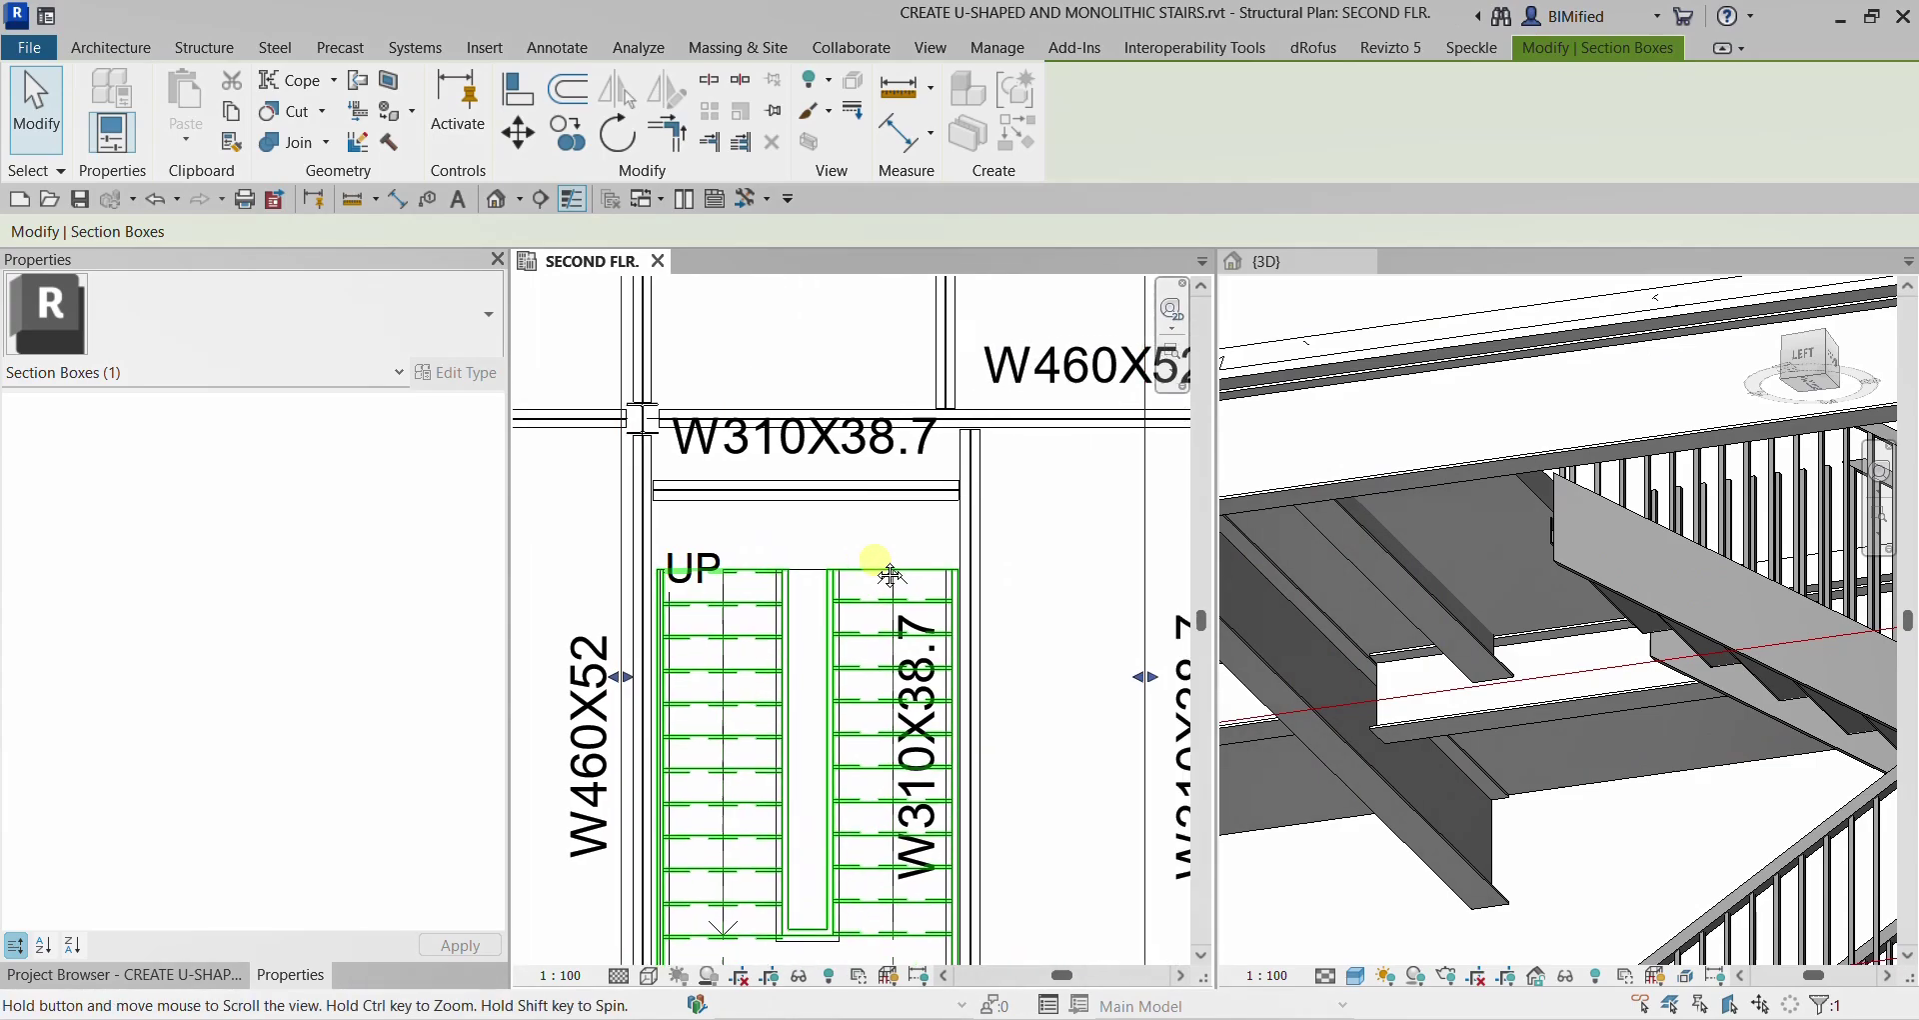
Step: Set the new W310X38.7 header beam's z offset value to -125 and check it under the floor in 3D
click(927, 499)
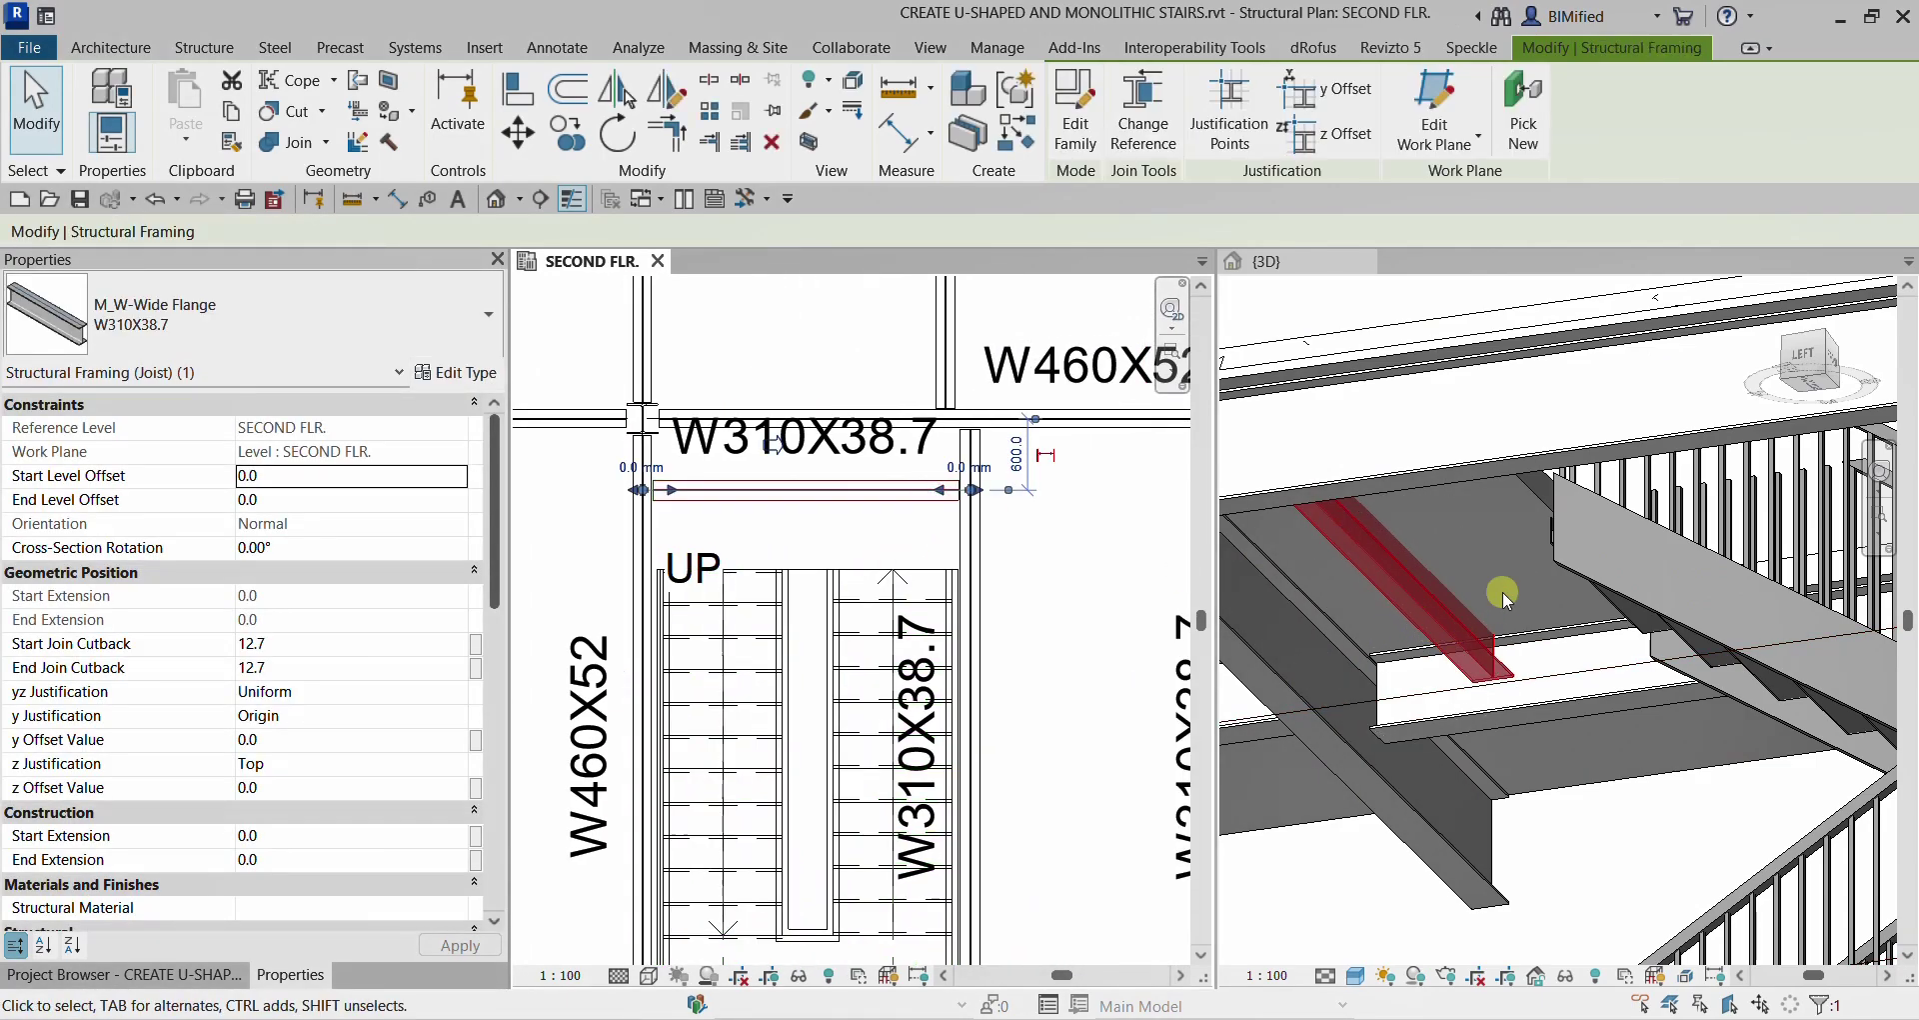
click(1479, 532)
click(1447, 615)
click(106, 796)
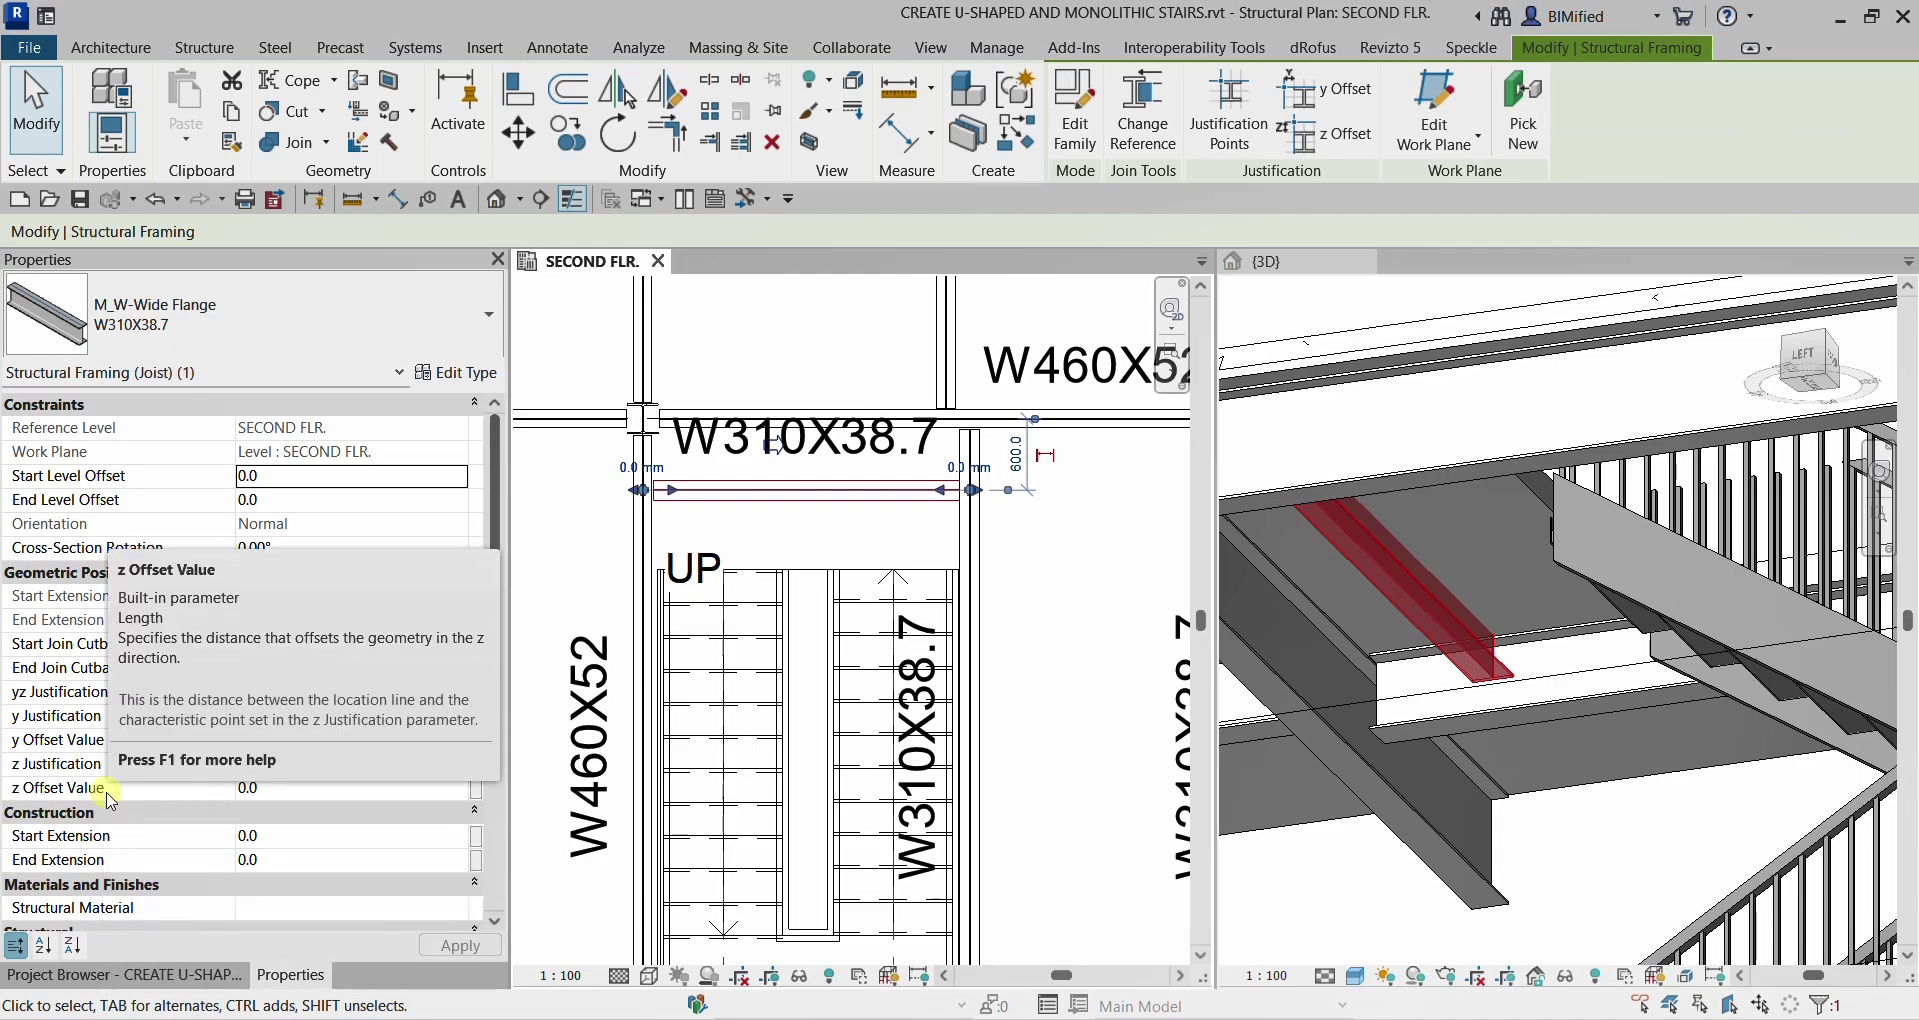
click(309, 789)
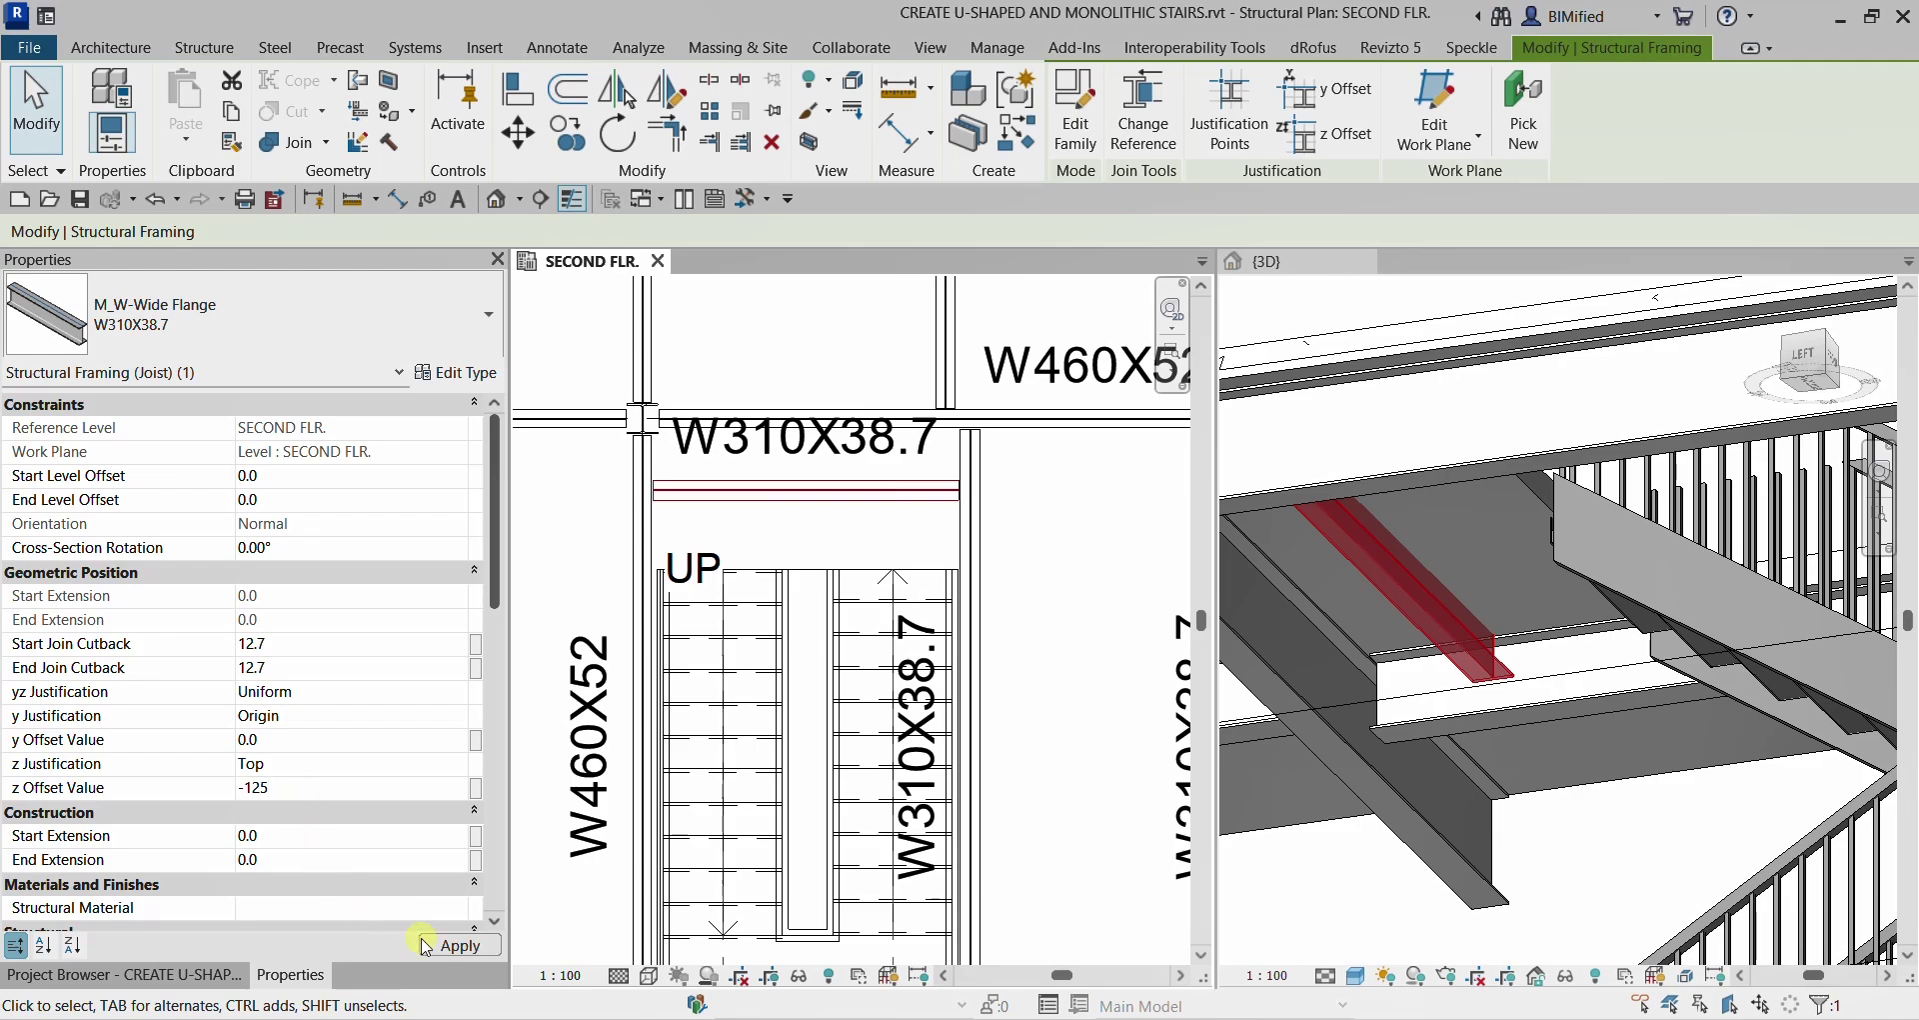
click(455, 945)
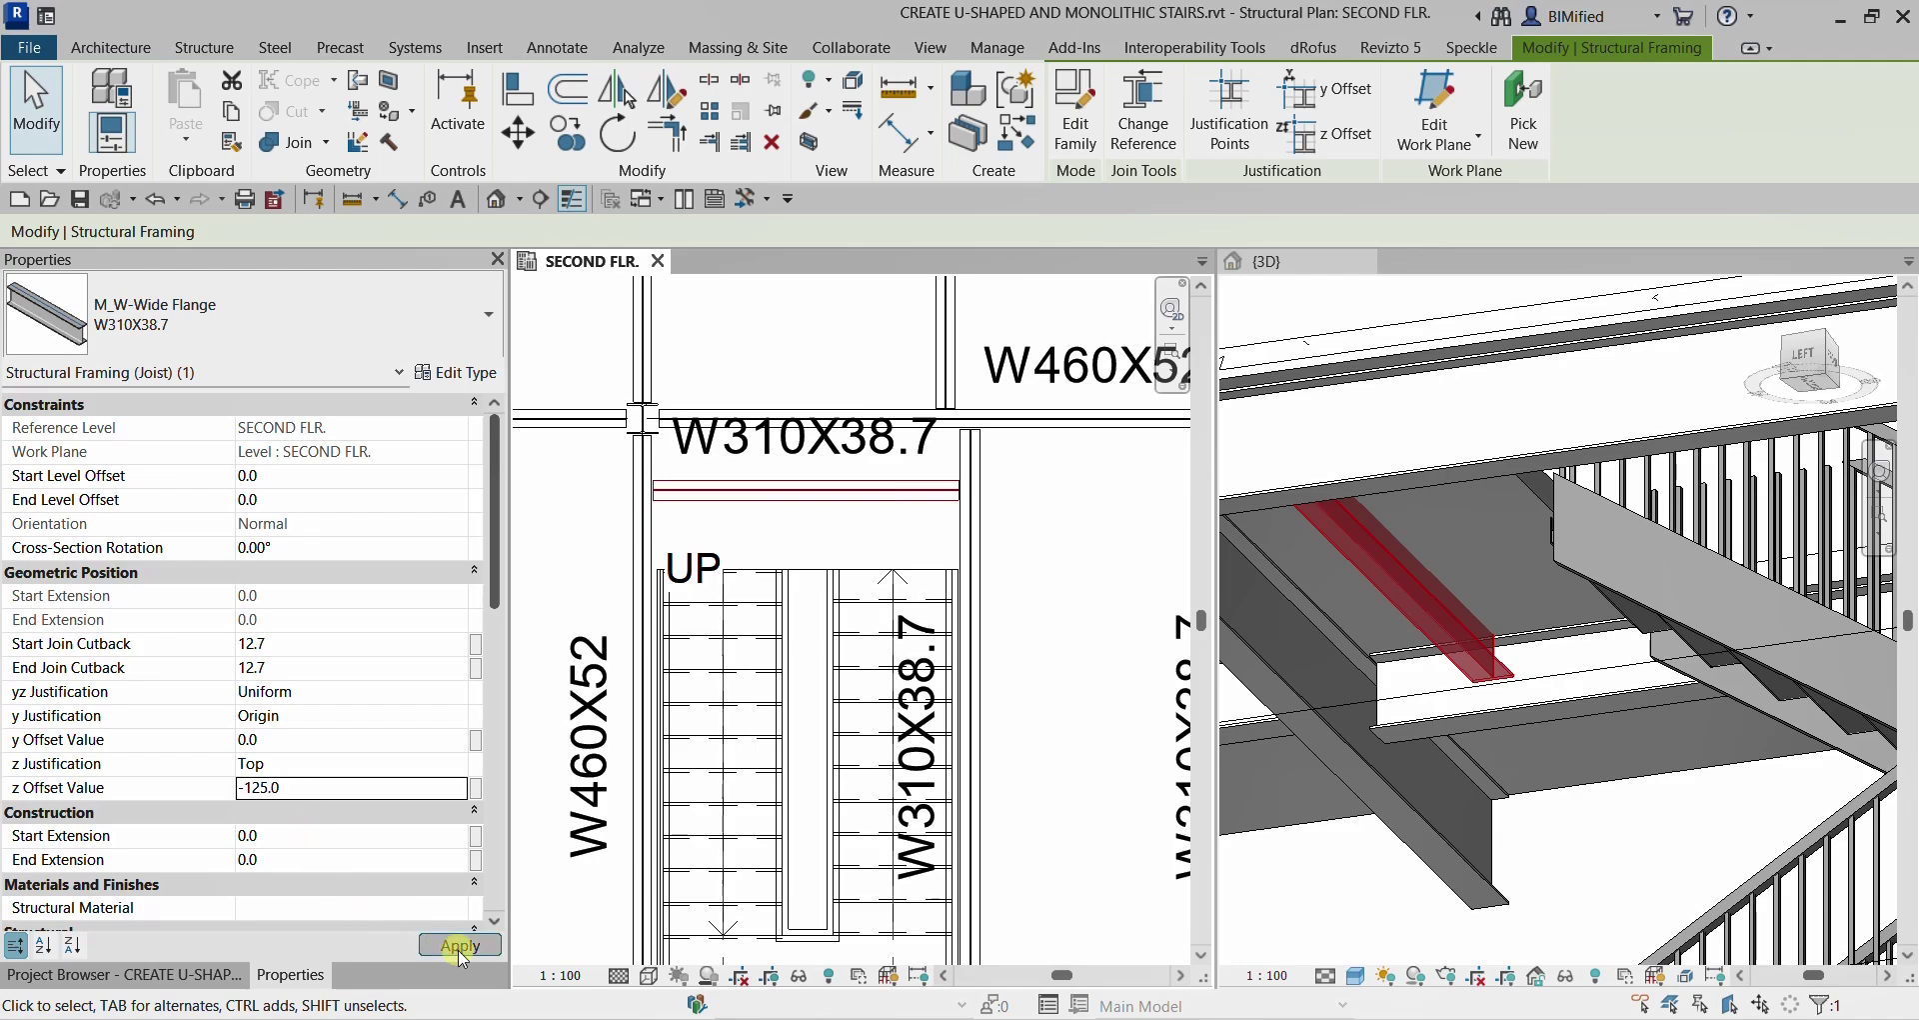
click(1474, 635)
scroll(1435, 550, up, 4)
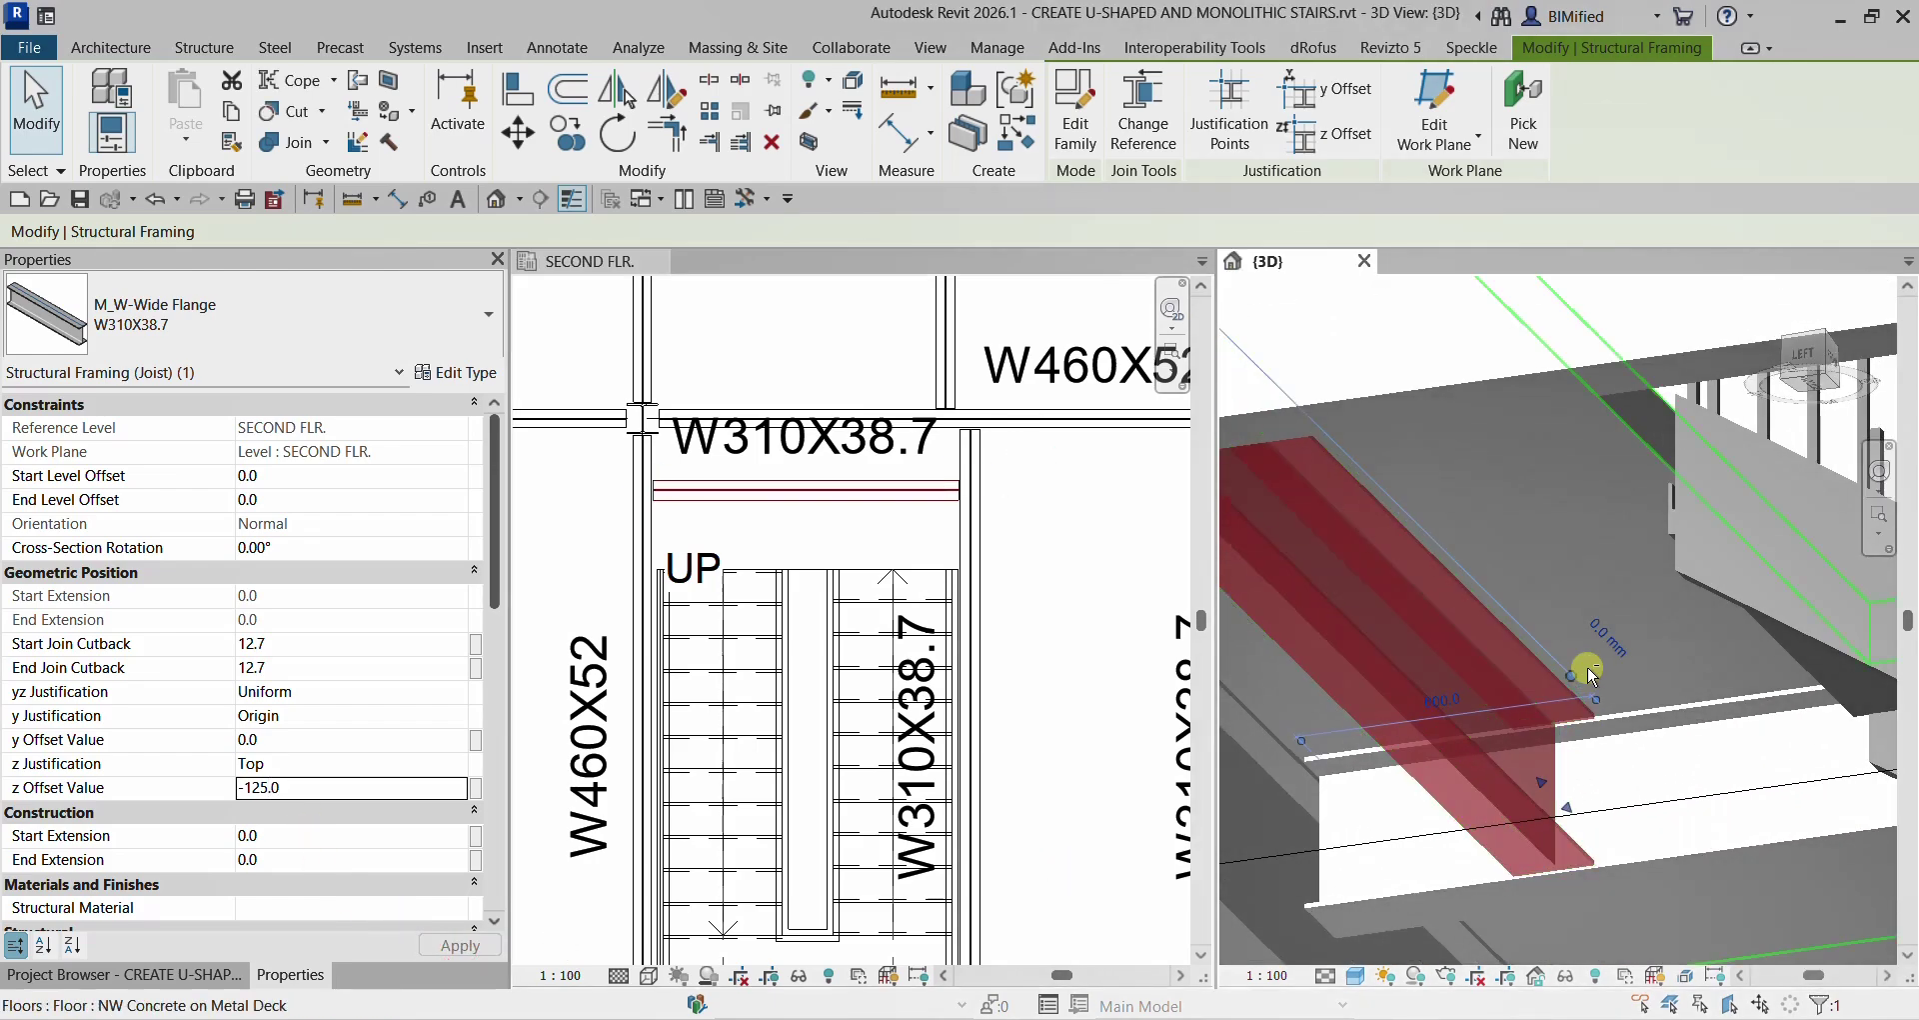
scroll(1587, 664, down, 3)
middle_drag(1640, 740, 1669, 669)
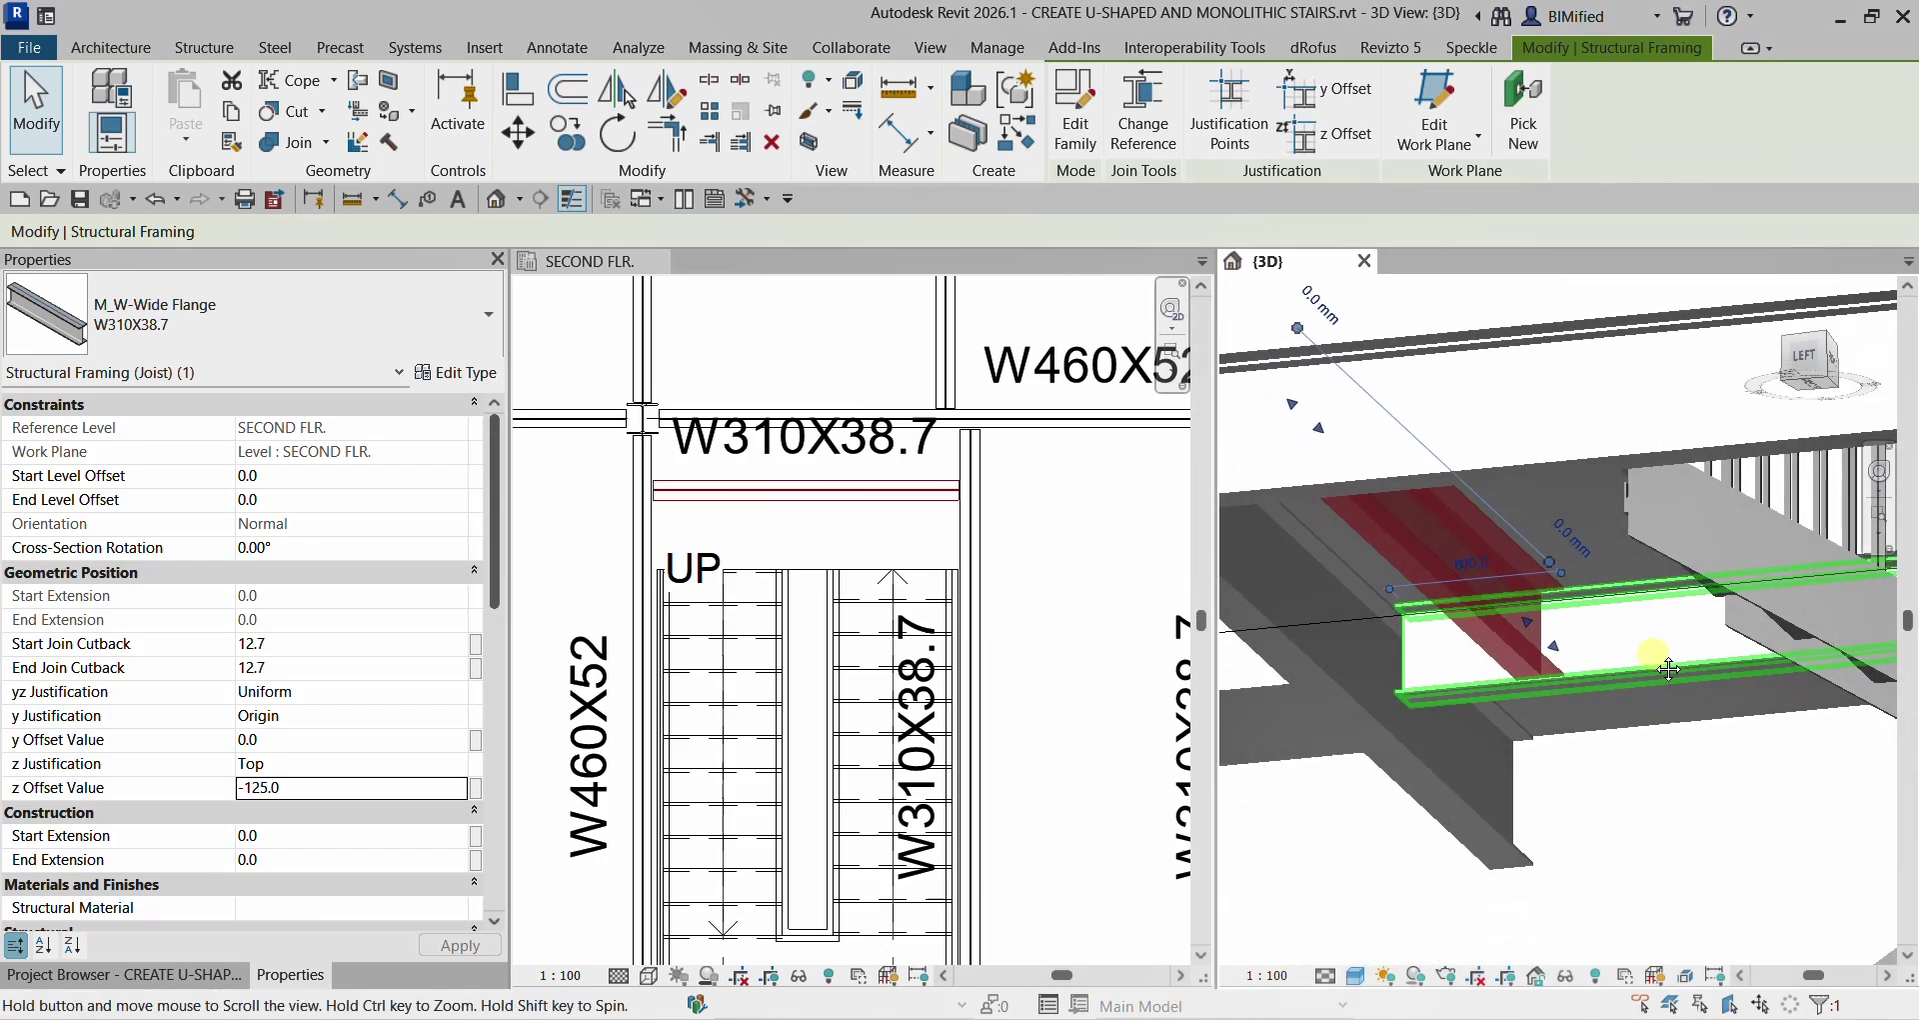
click(1689, 847)
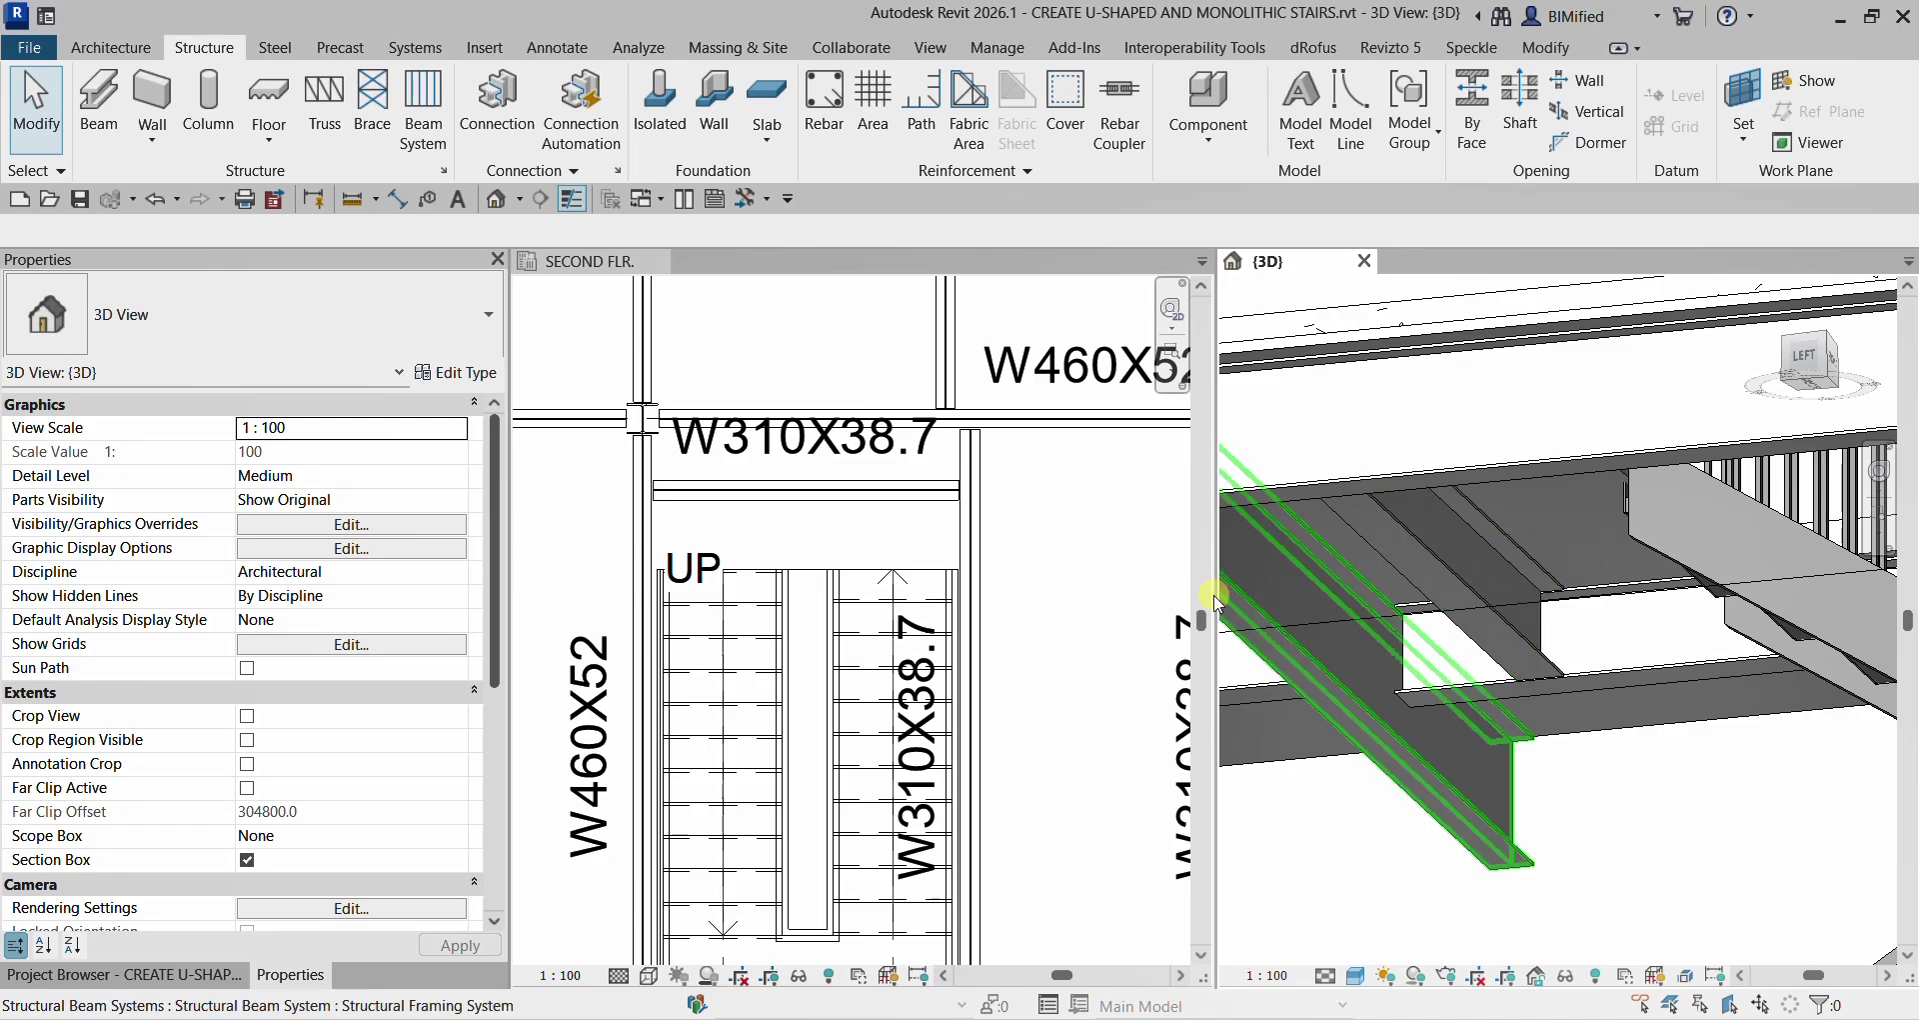
Step: Align the header beam's stair-side flange edge with the end line of the stair runs and check the fit in 3D
scroll(830, 510, up, 2)
scroll(829, 510, up, 1)
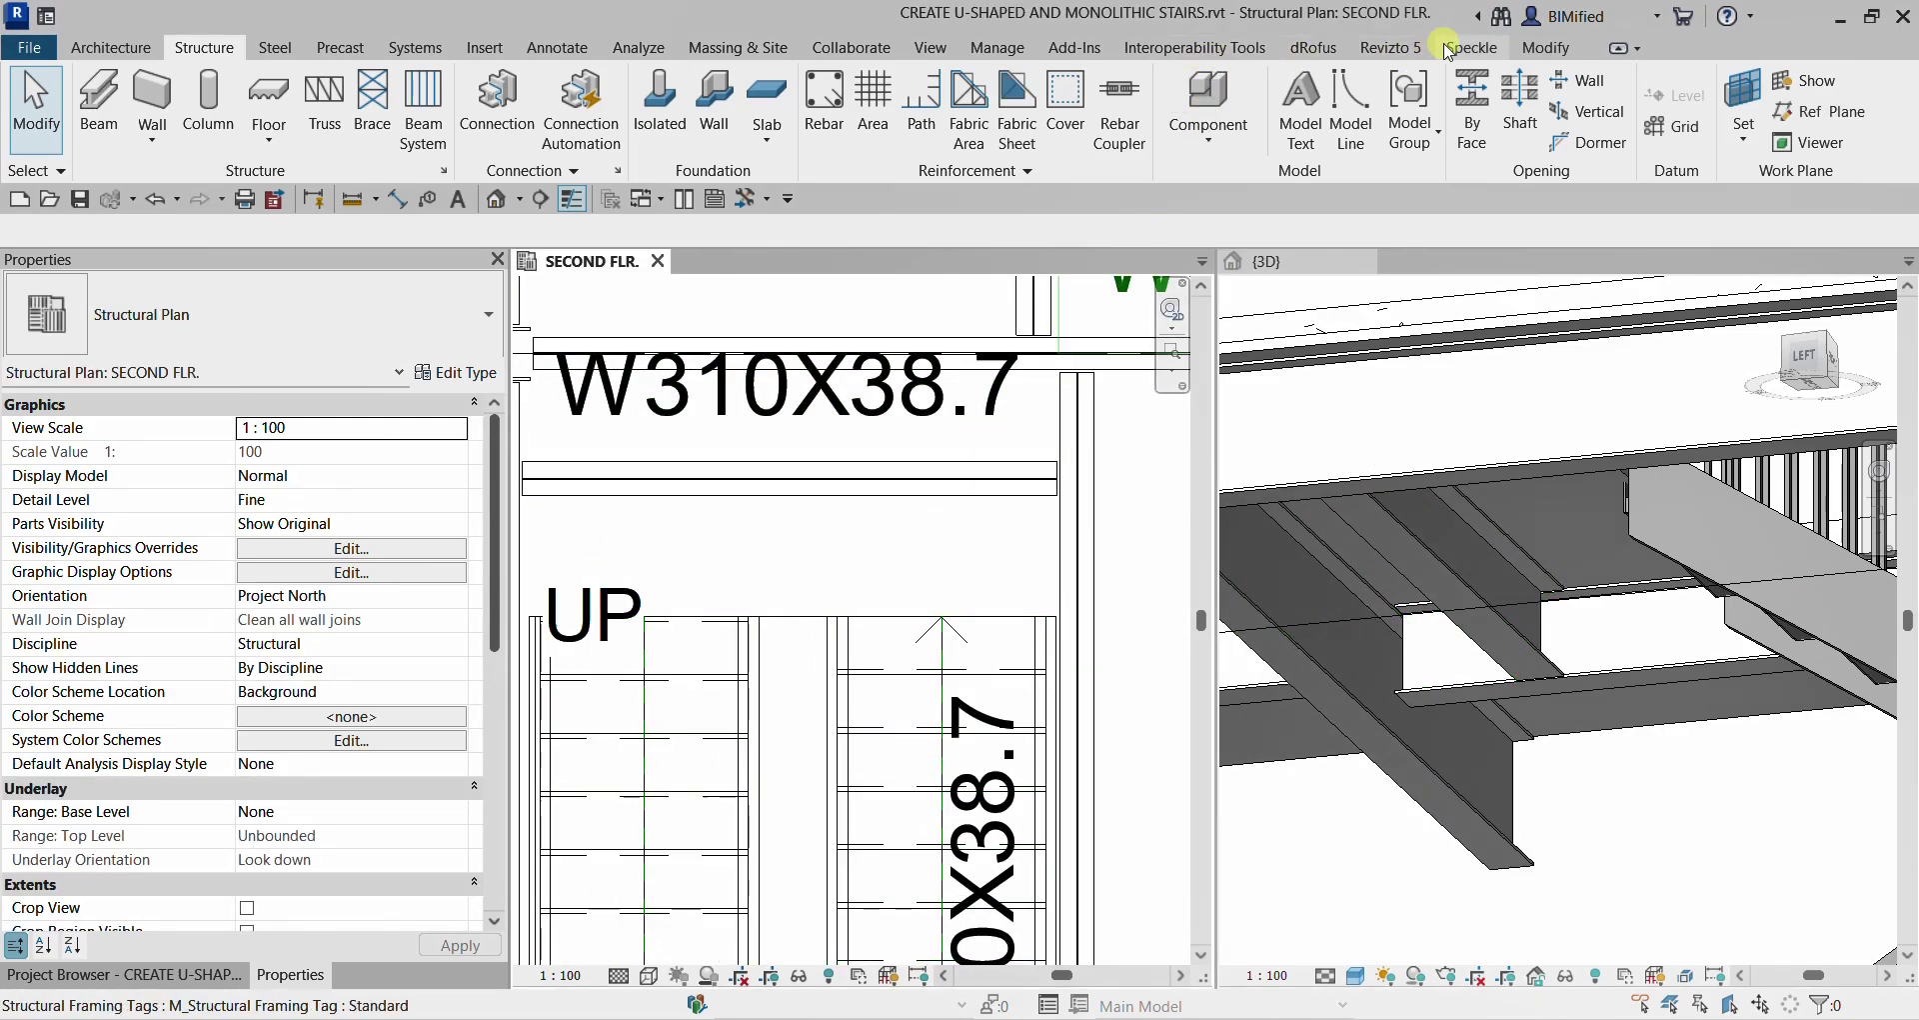
click(1545, 47)
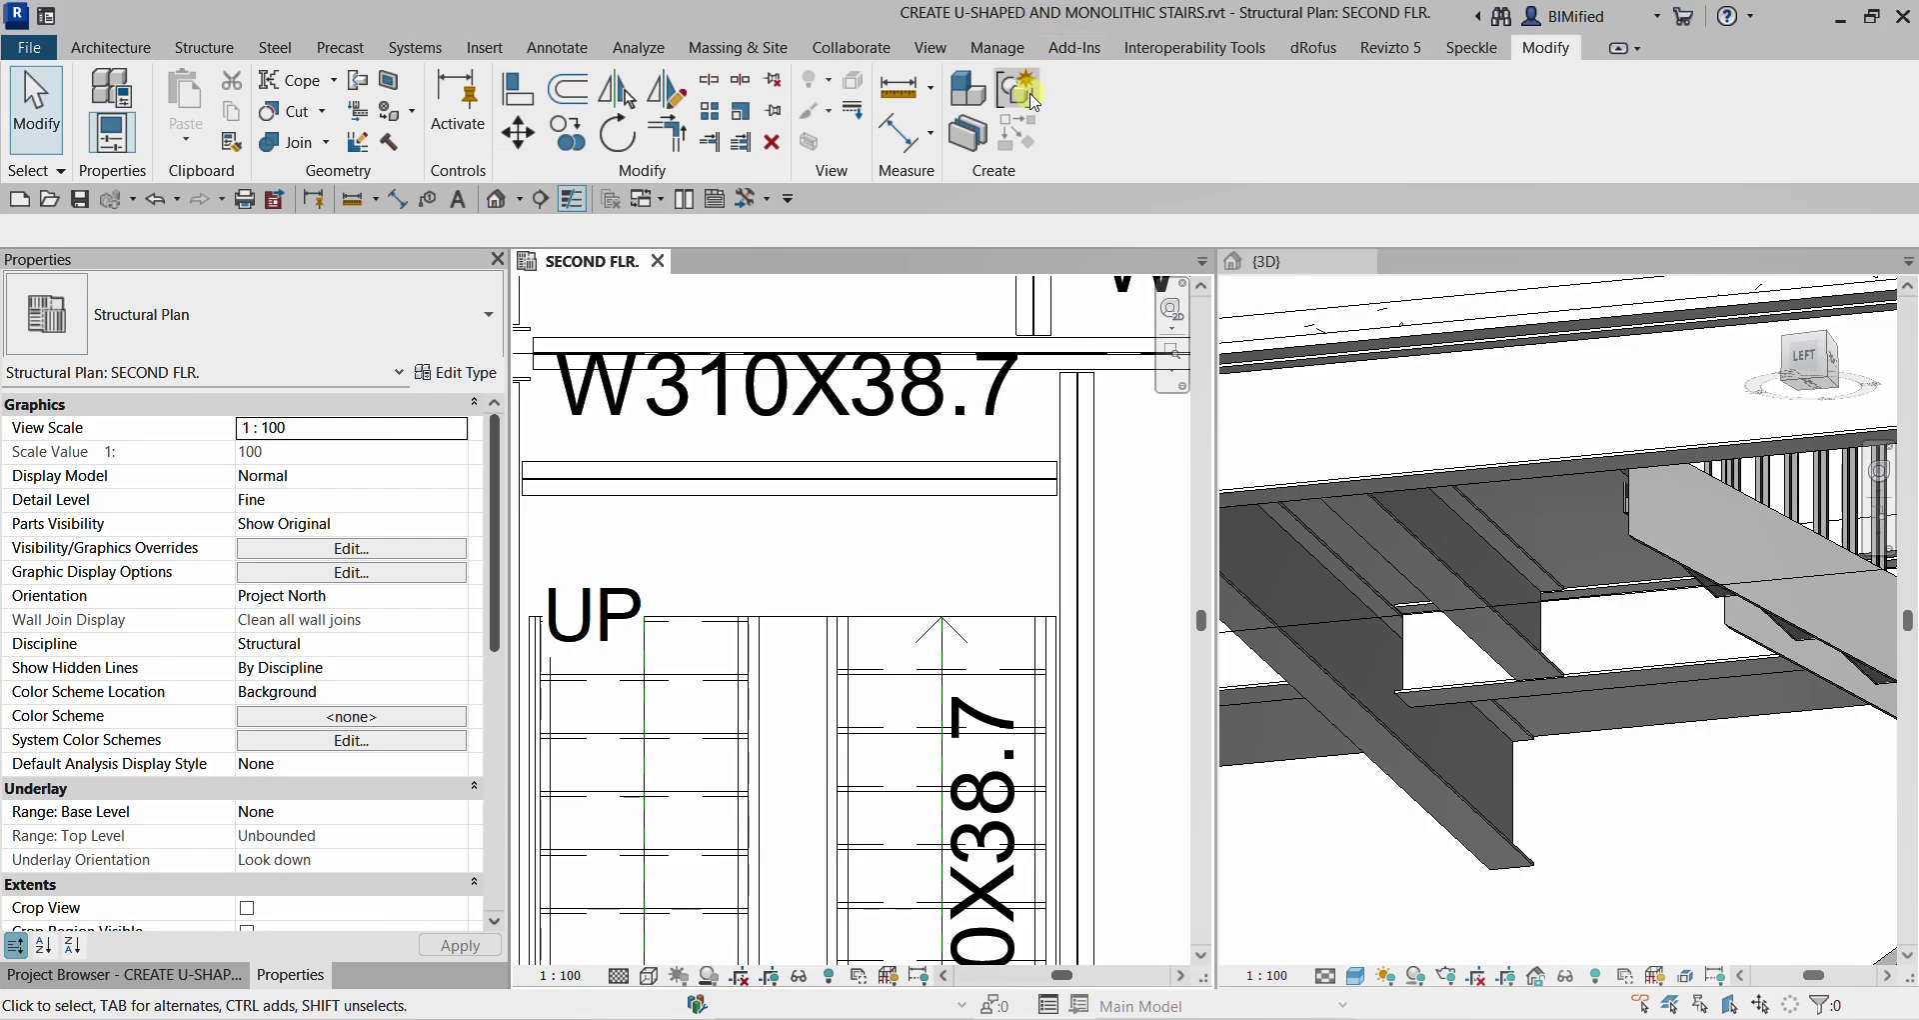
click(520, 92)
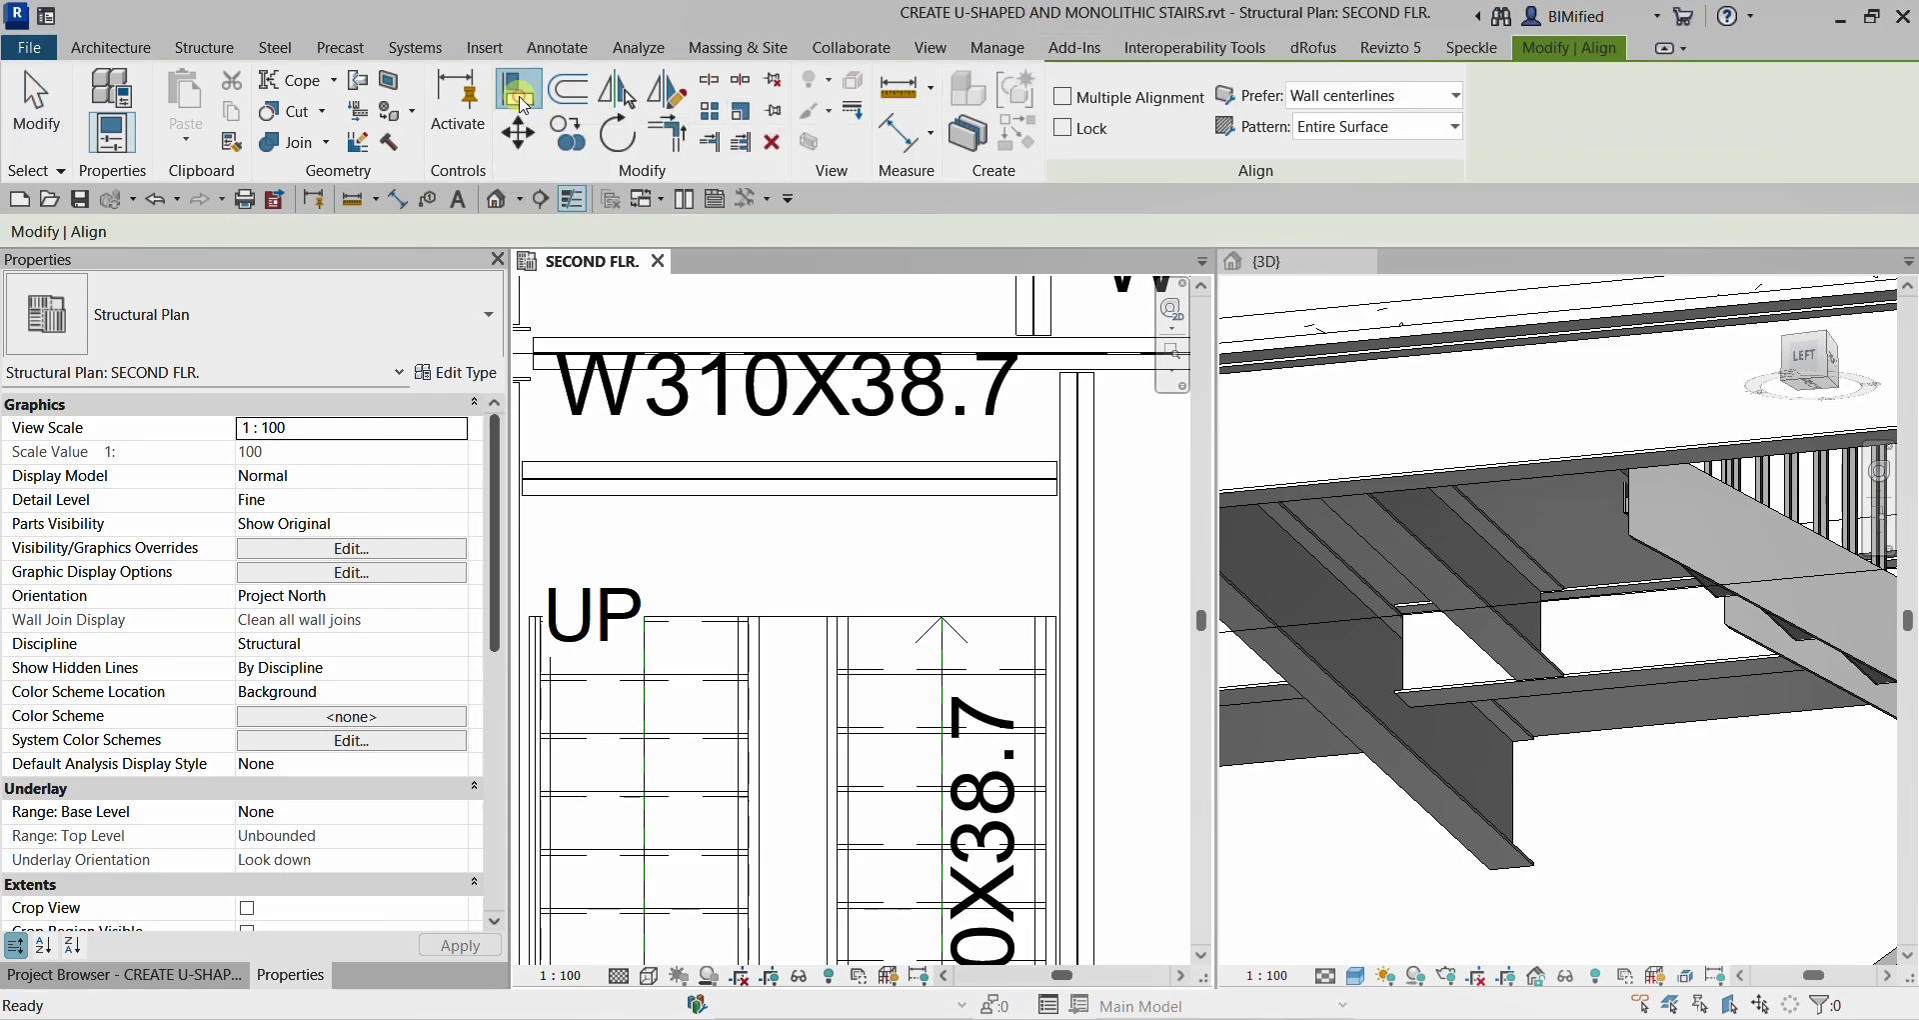
click(897, 616)
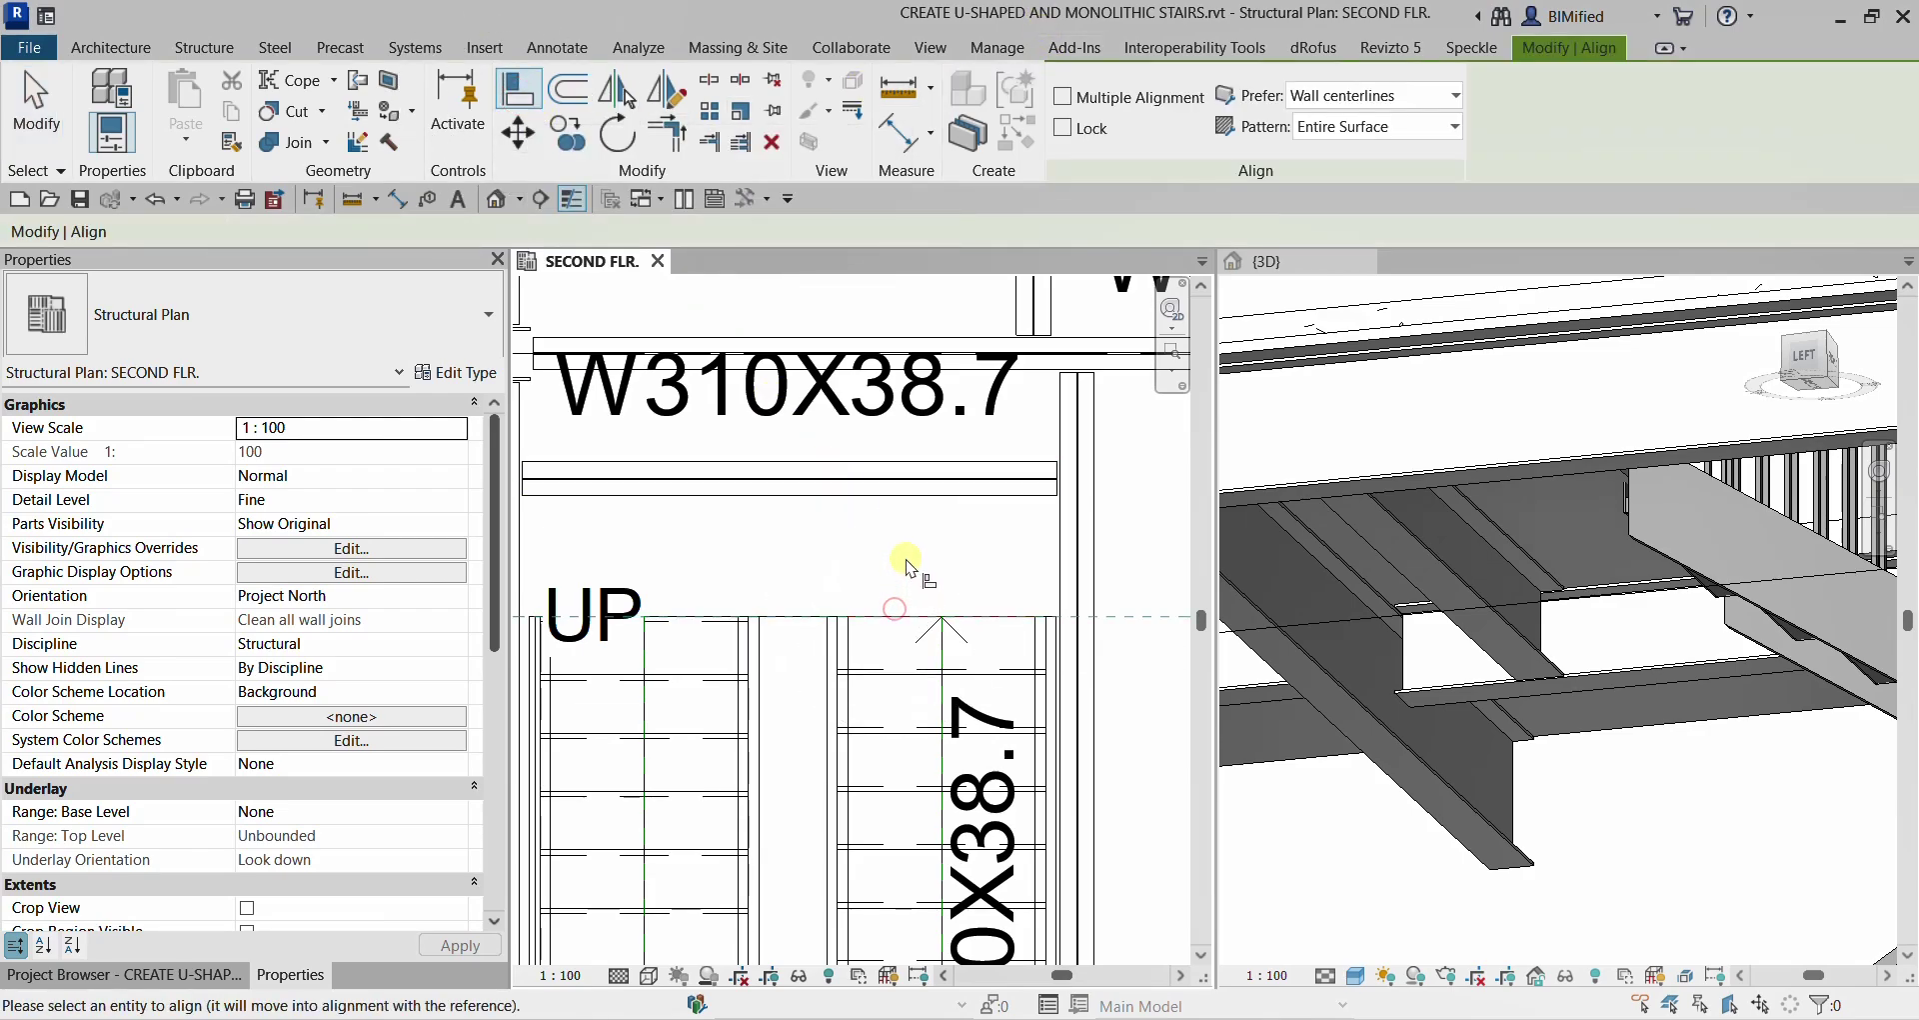
click(899, 495)
scroll(1599, 500, down, 2)
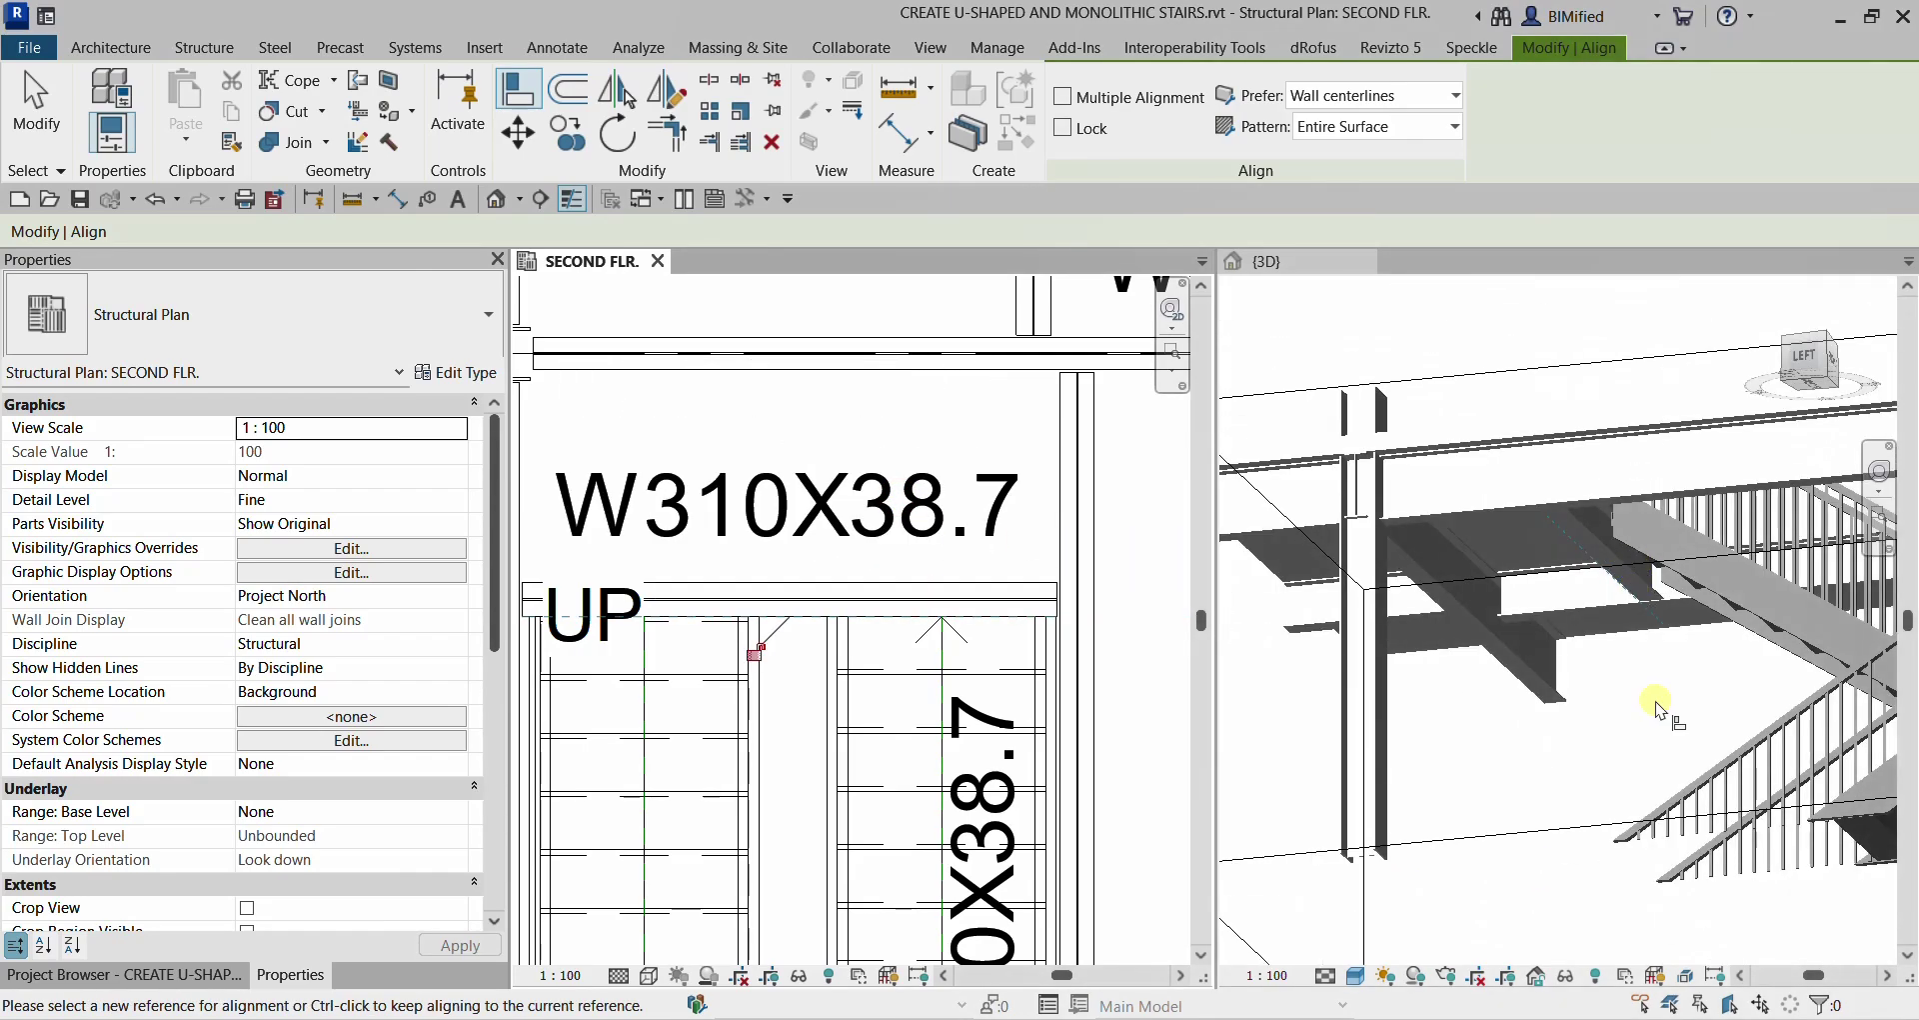
shift+middle_drag(1657, 710, 1677, 568)
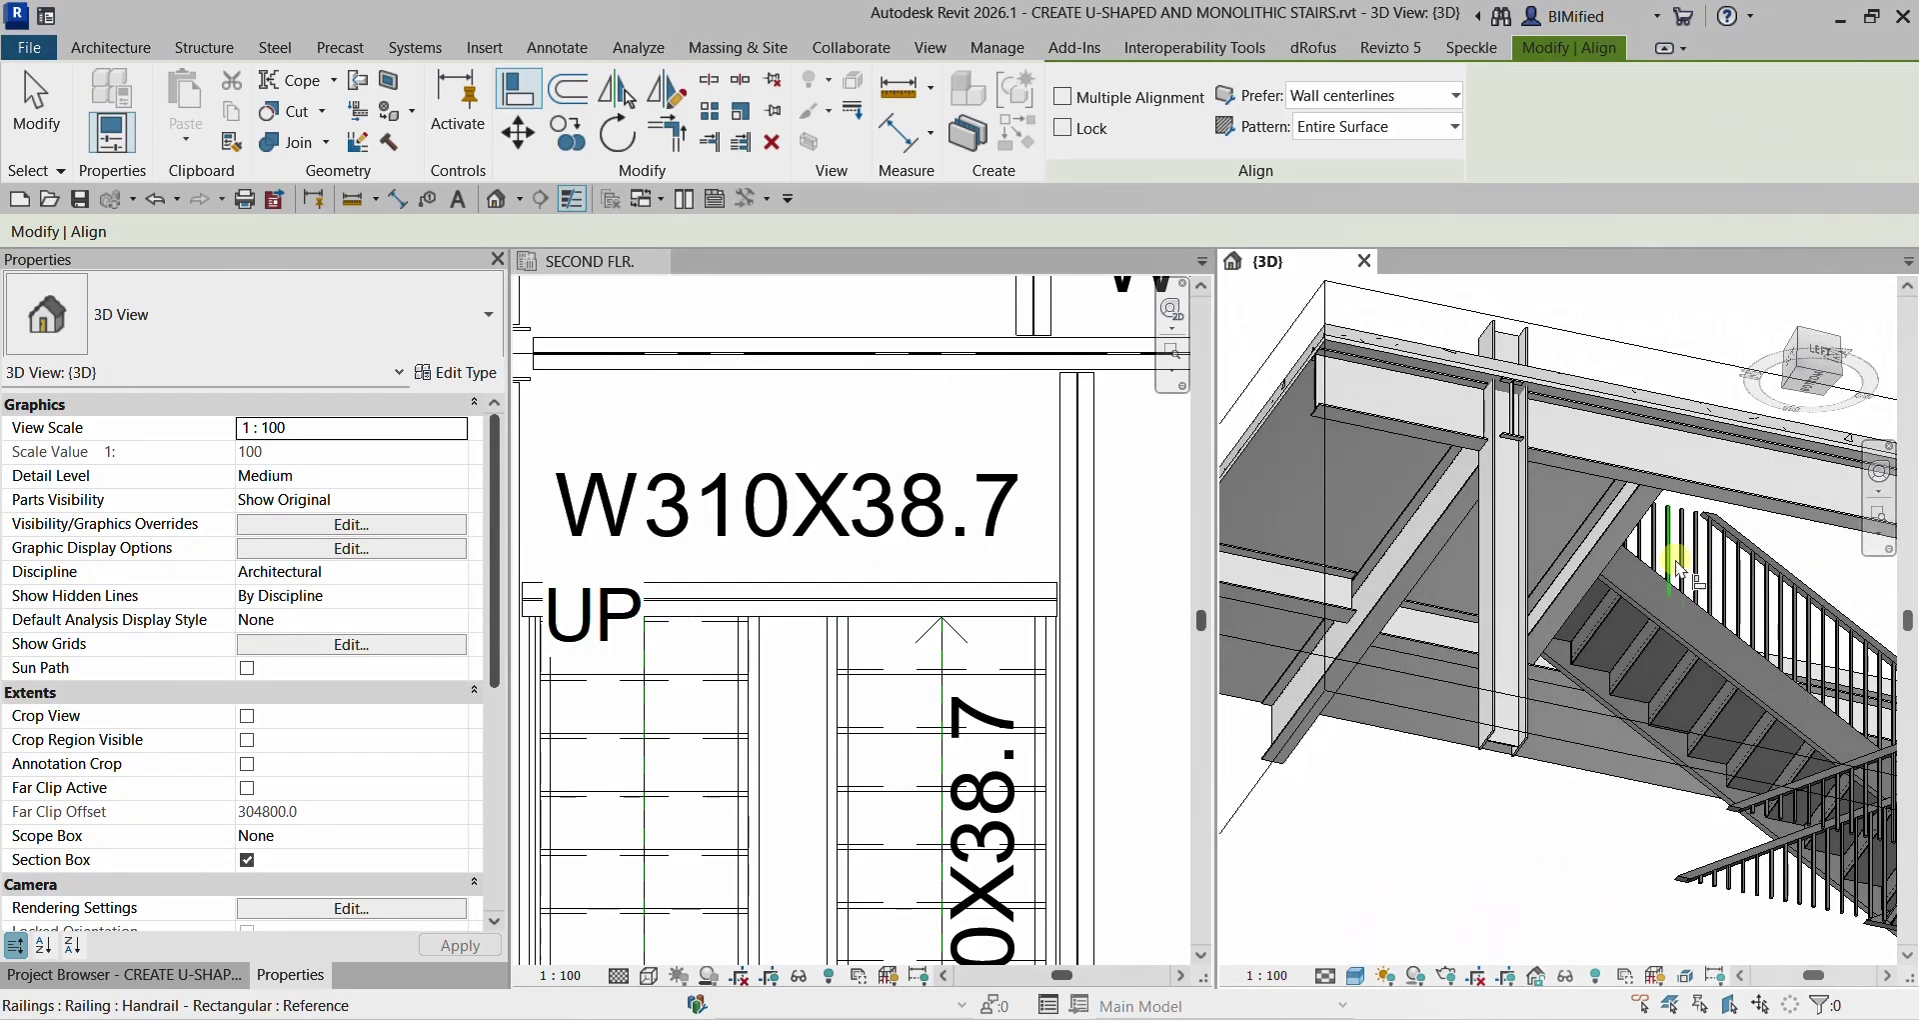
mouse_move(1599, 649)
shift+middle_down()
mouse_move(1544, 620)
mouse_move(1594, 651)
shift+middle_up()
click(36, 110)
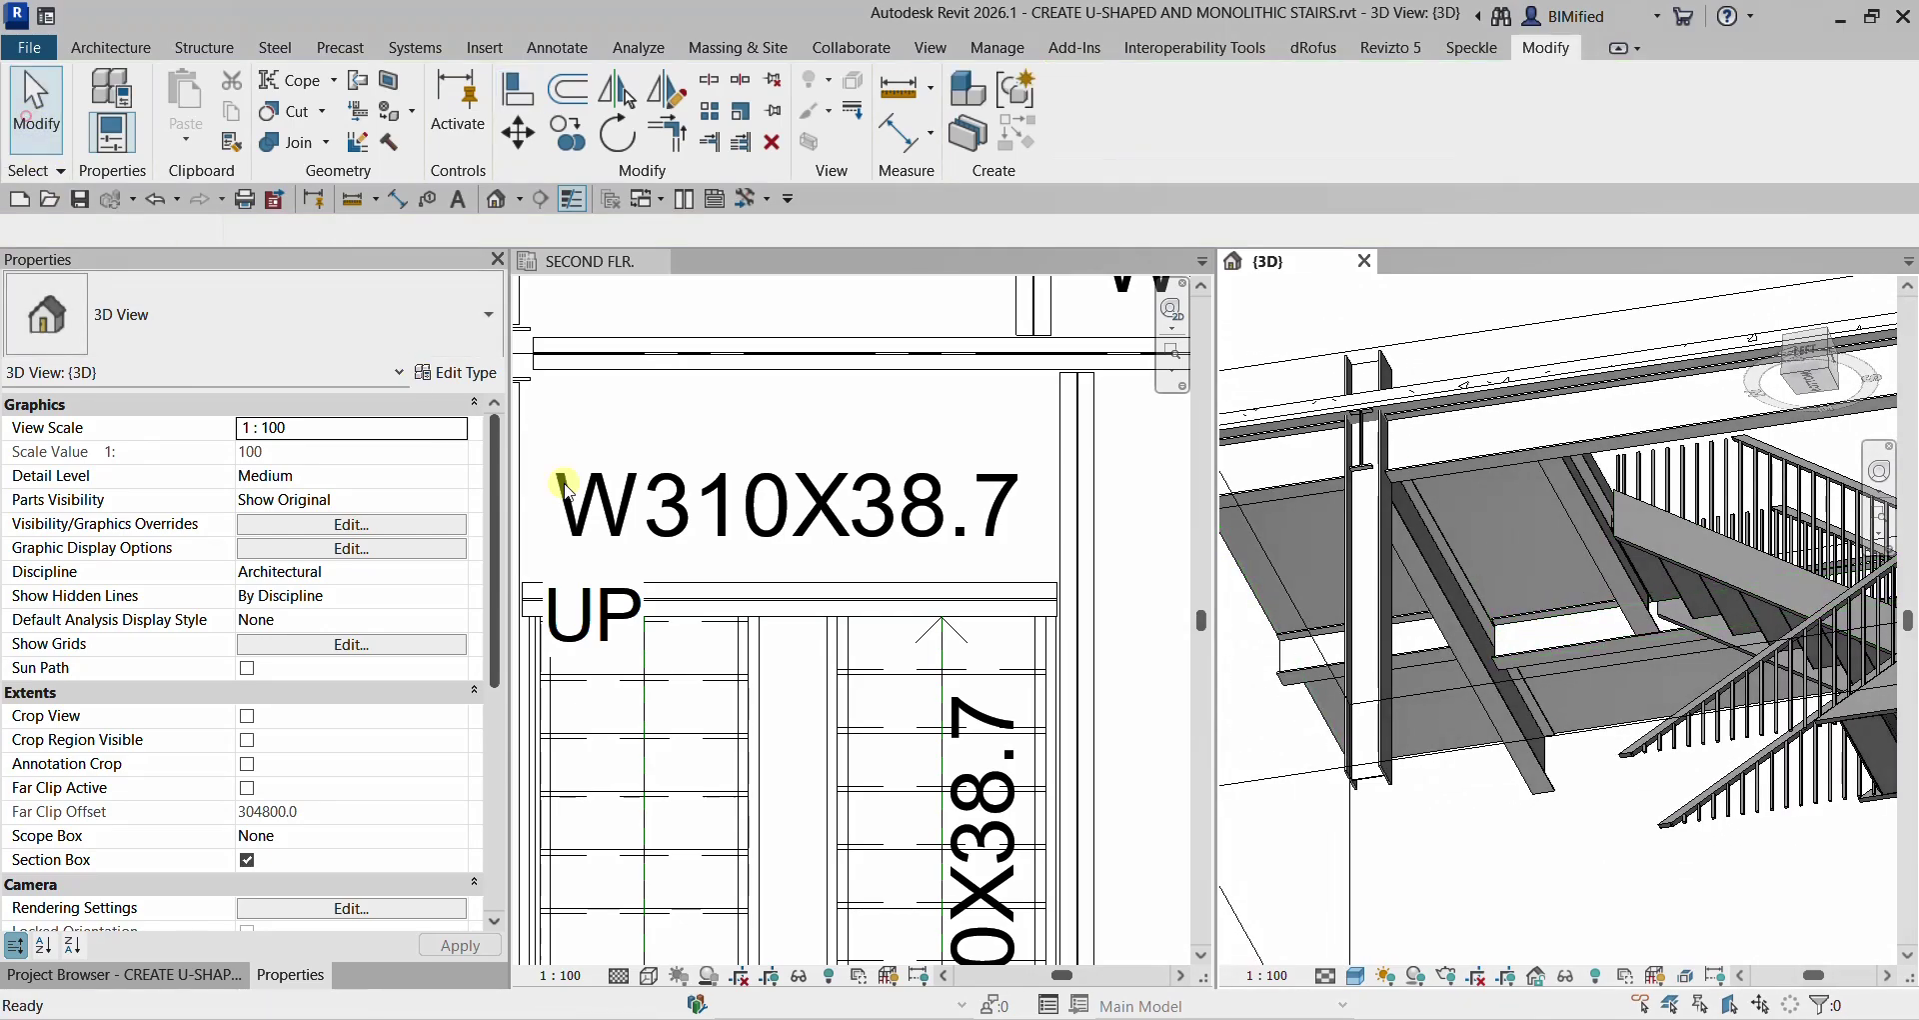
Step: Extend the 3D section box above the second floor and down to the foundations, and review the stair with its framing
scroll(565, 487, down, 4)
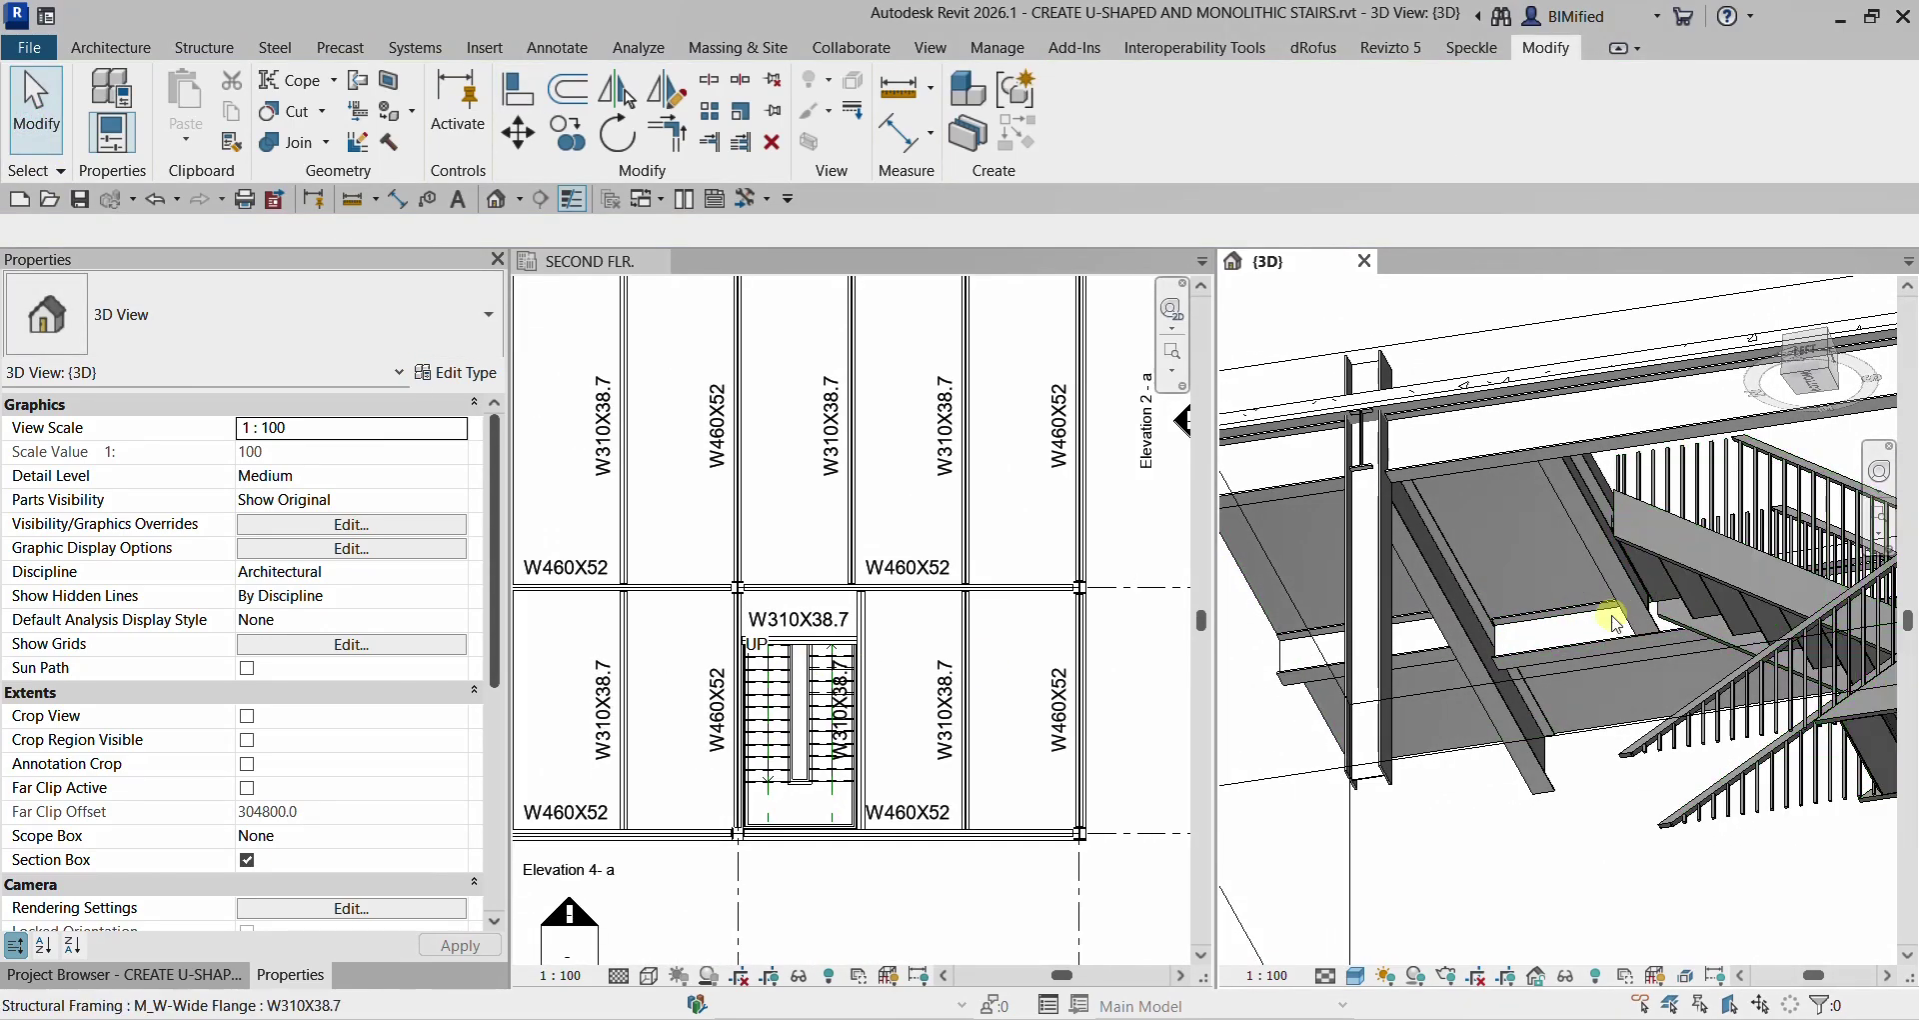
scroll(1616, 623, down, 5)
shift+middle_drag(1555, 763, 1677, 513)
click(1676, 514)
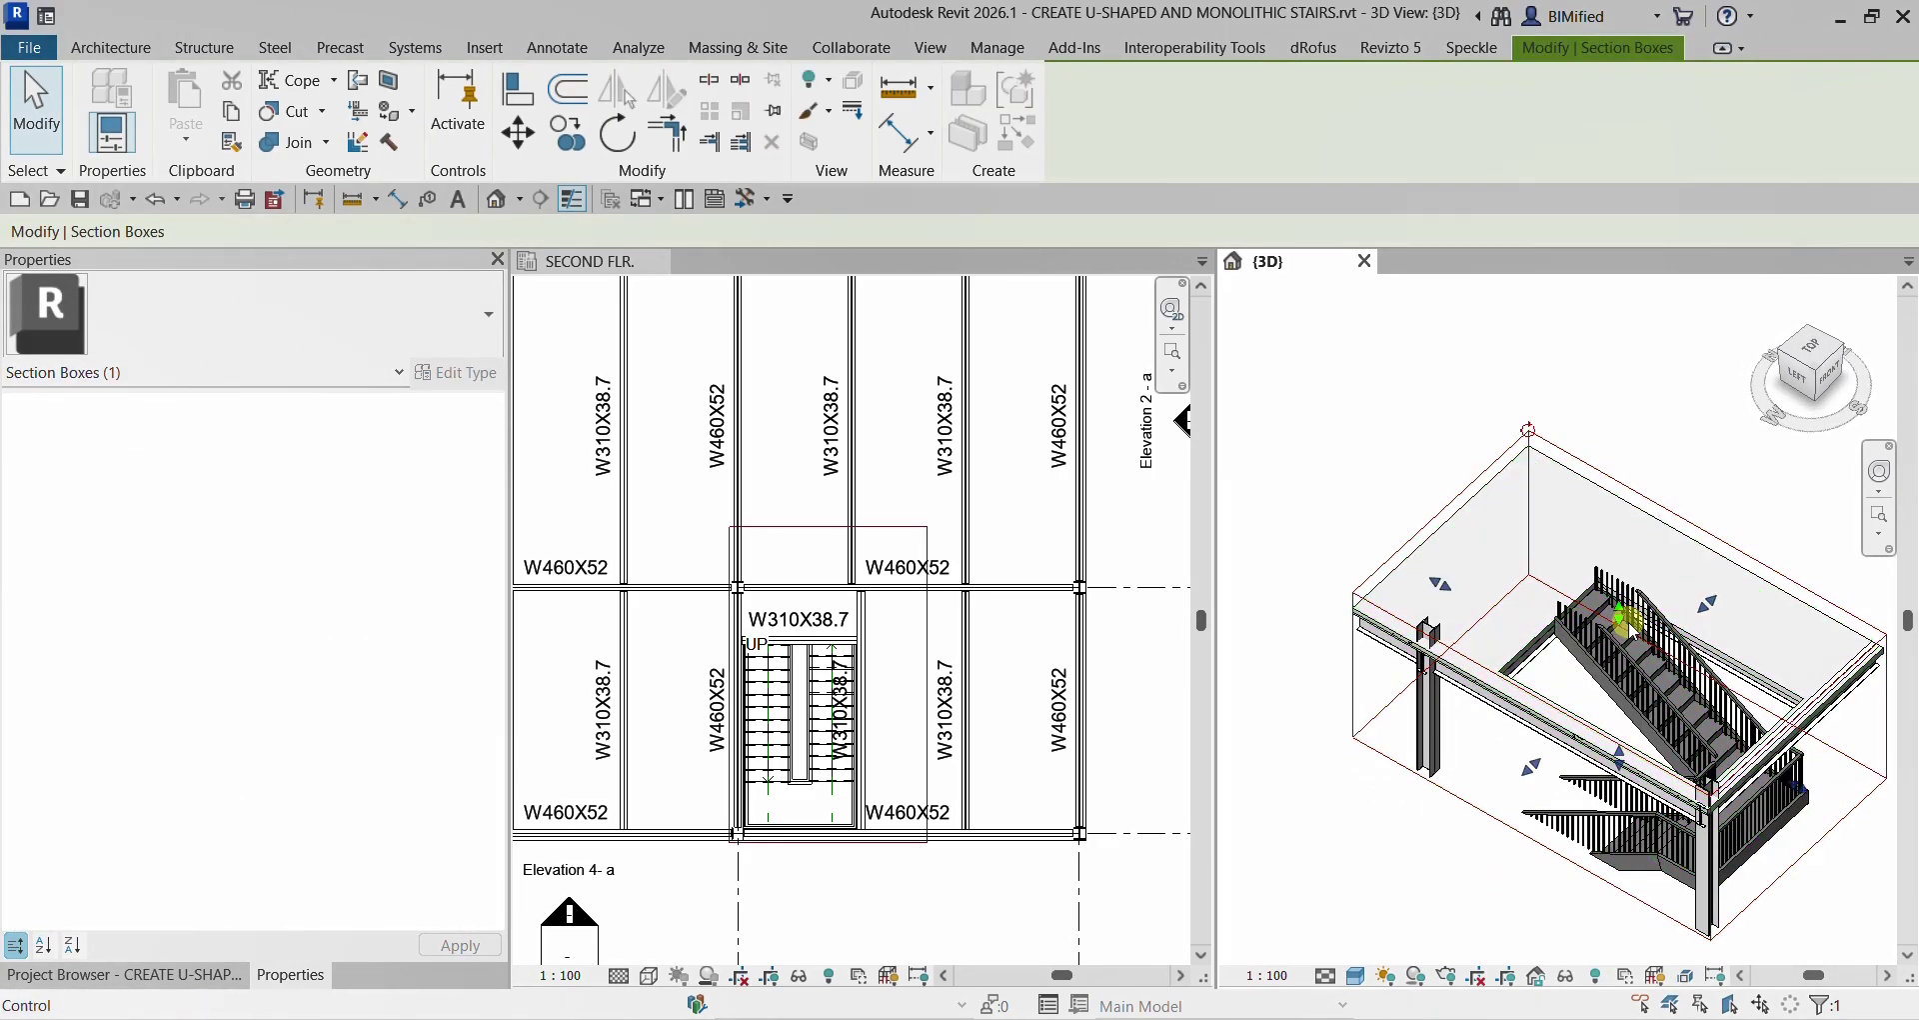
mouse_move(1627, 620)
shift+middle_down()
mouse_move(1624, 560)
mouse_move(1599, 545)
shift+middle_up()
scroll(1593, 561, down, 3)
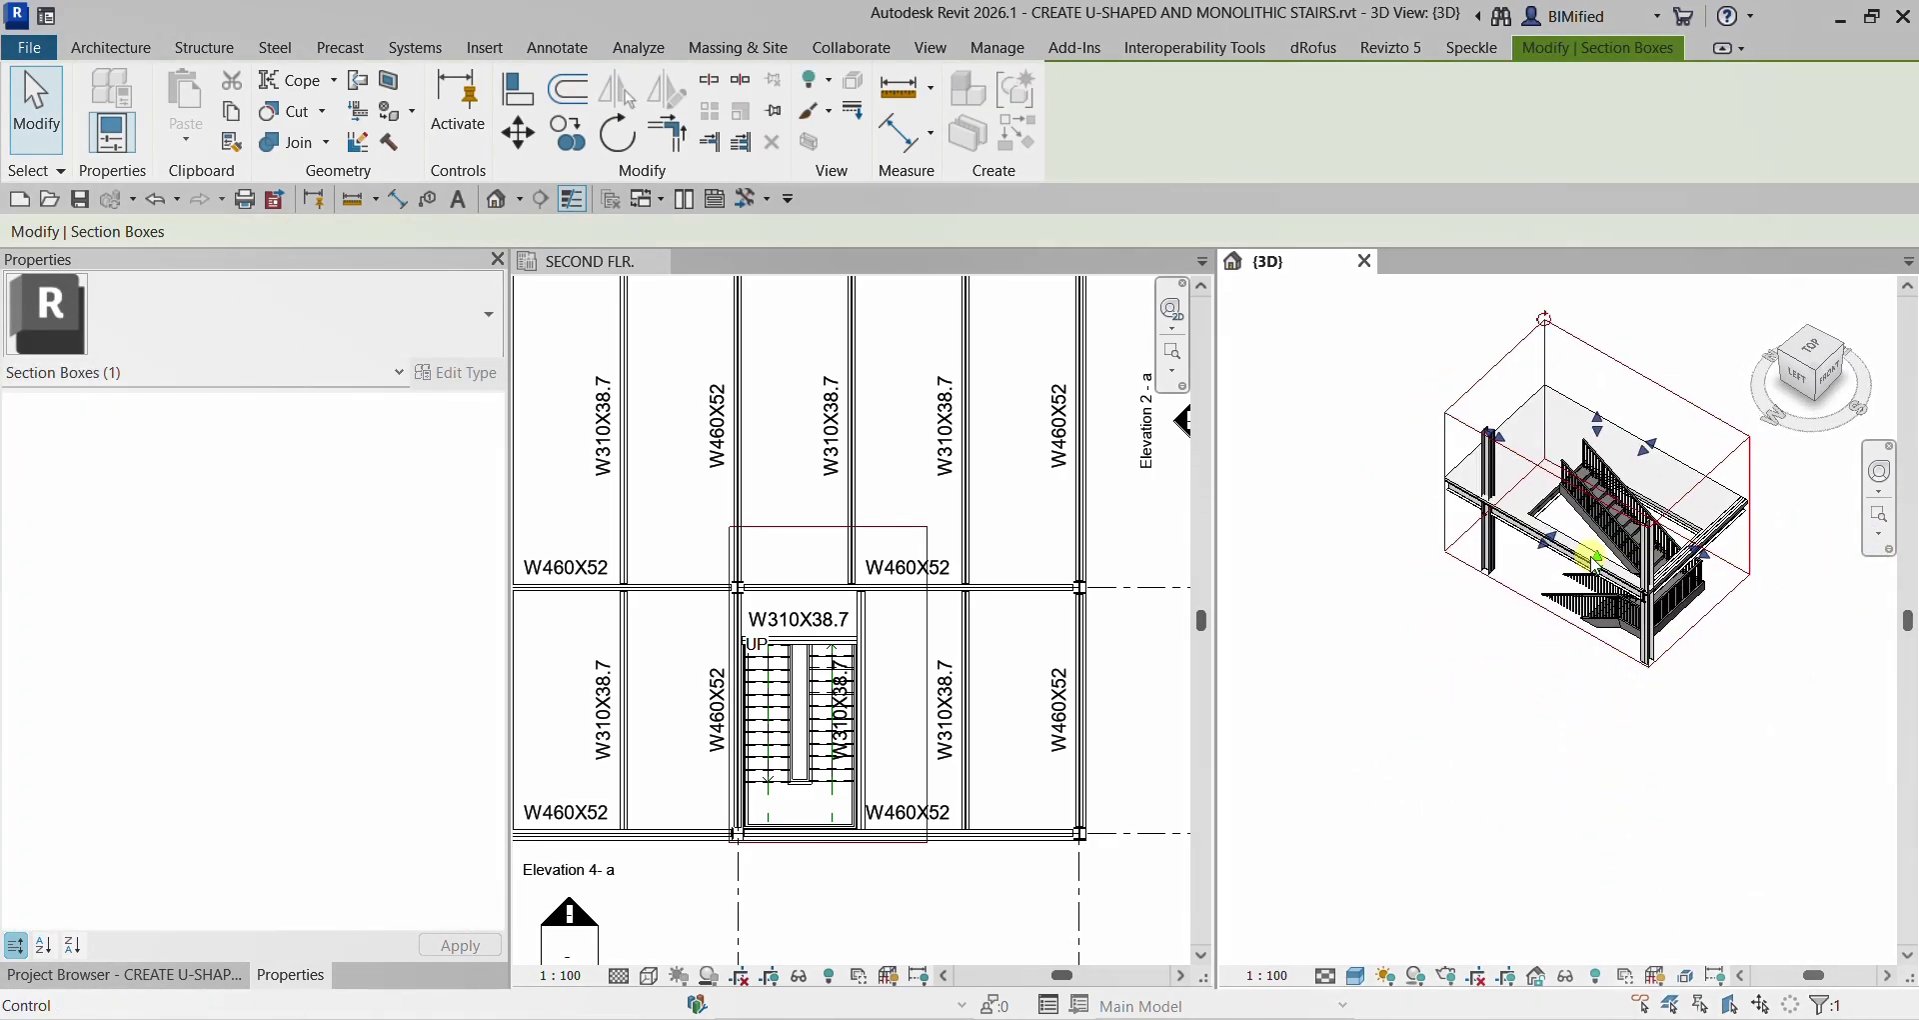
click(1825, 783)
shift+middle_drag(1825, 783, 1637, 769)
scroll(858, 635, down, 5)
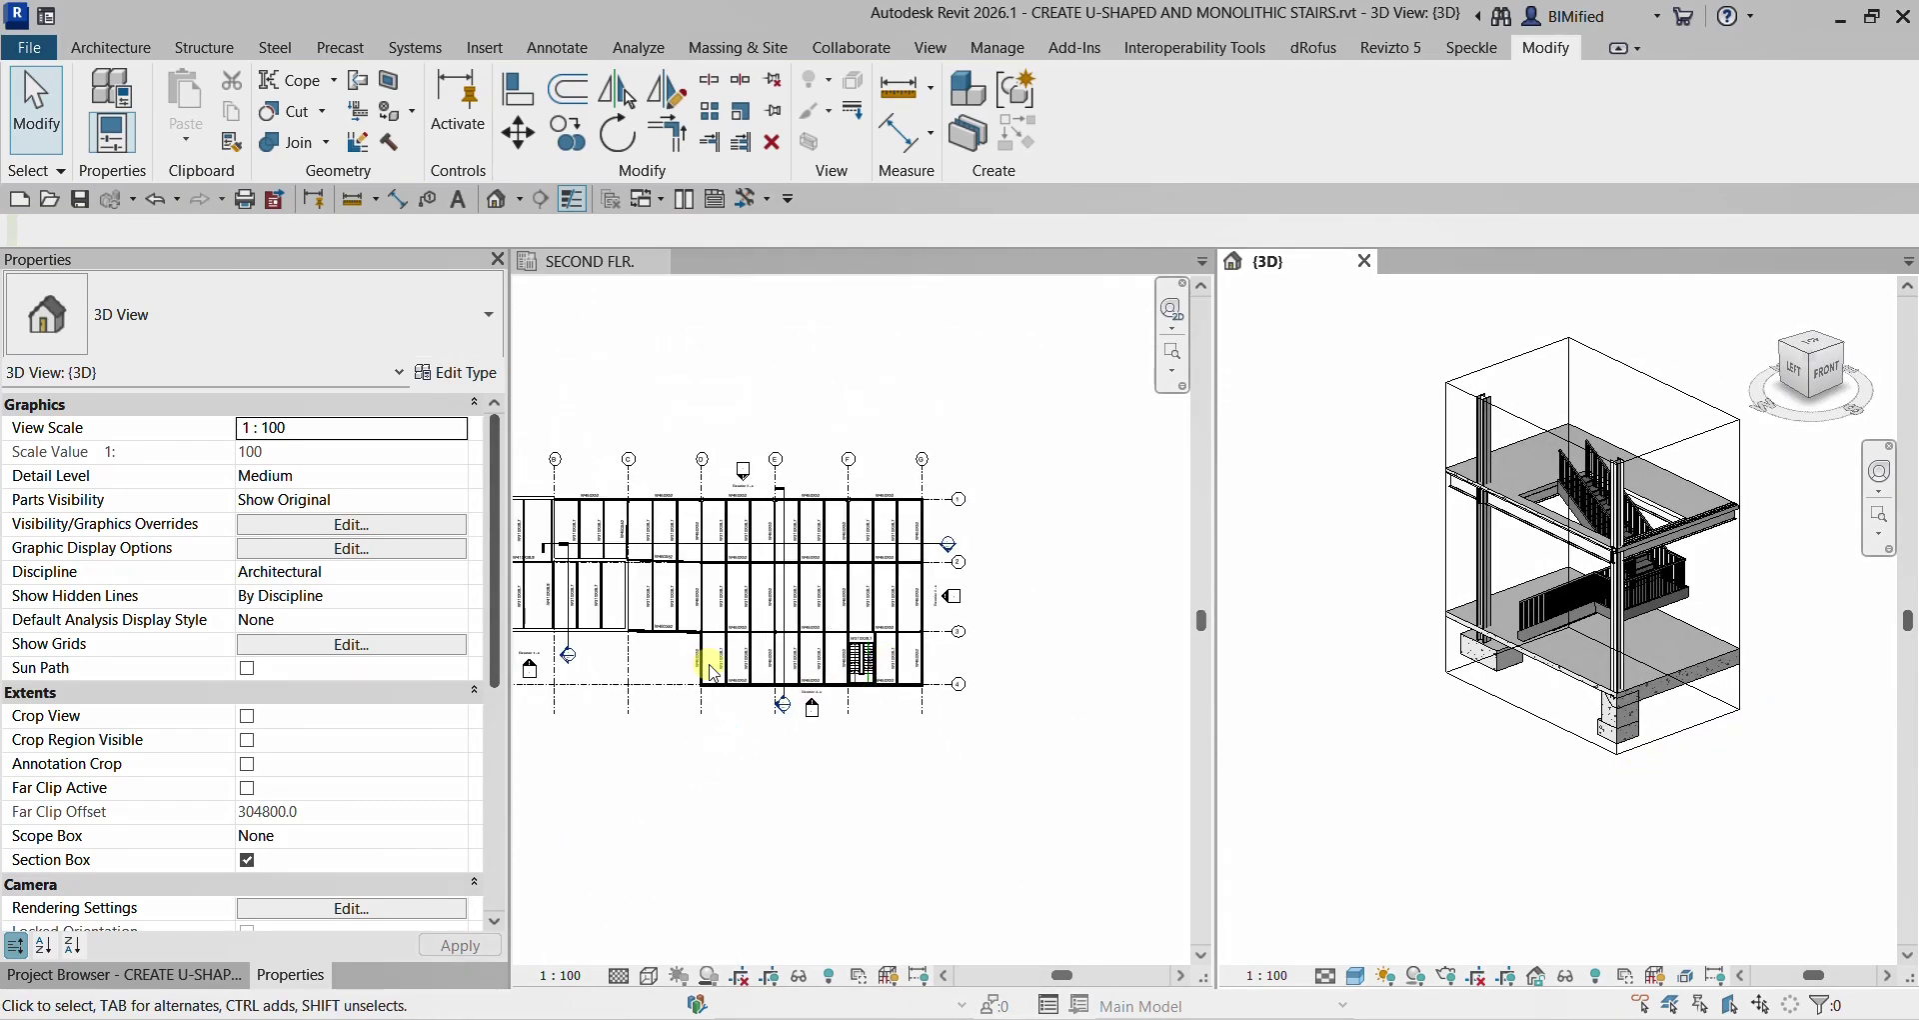
Step: Open the FIRST FLR. CONCRETE STAIR plan and box the 3D view around its two foundation slabs
middle_drag(797, 651, 1012, 651)
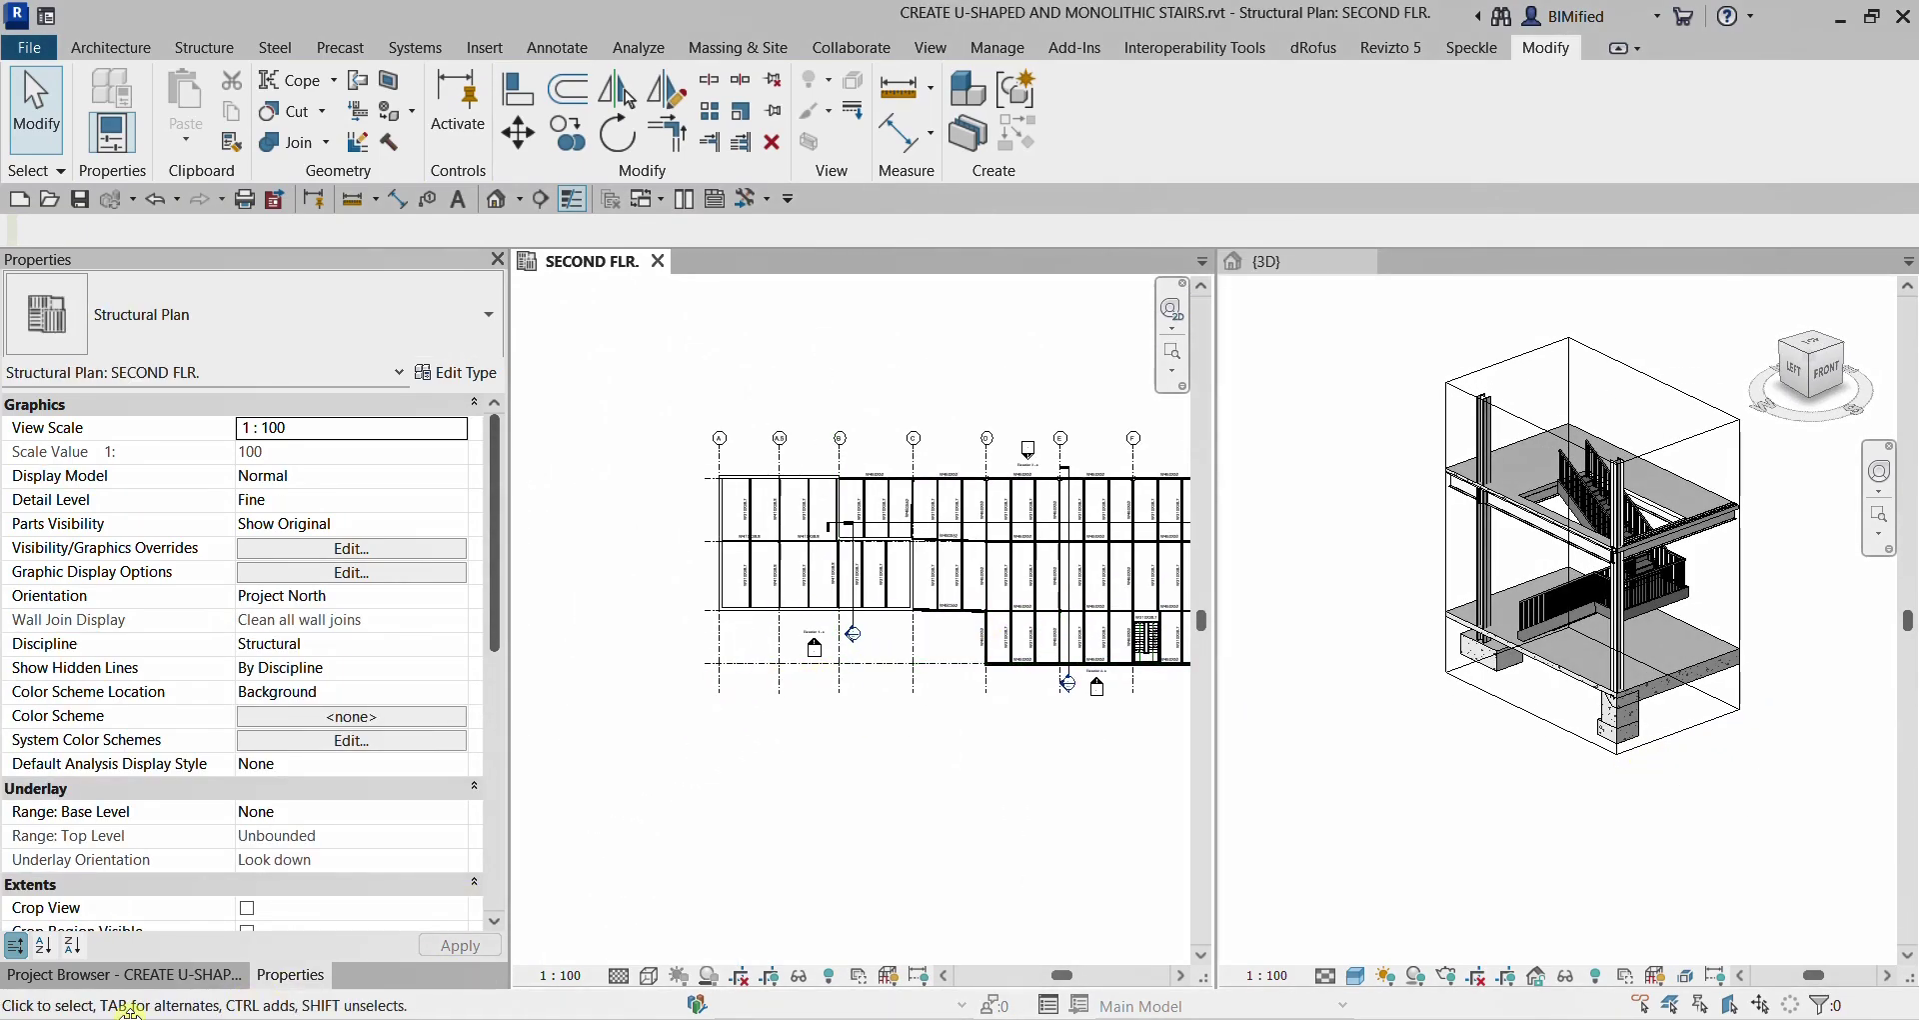
click(178, 978)
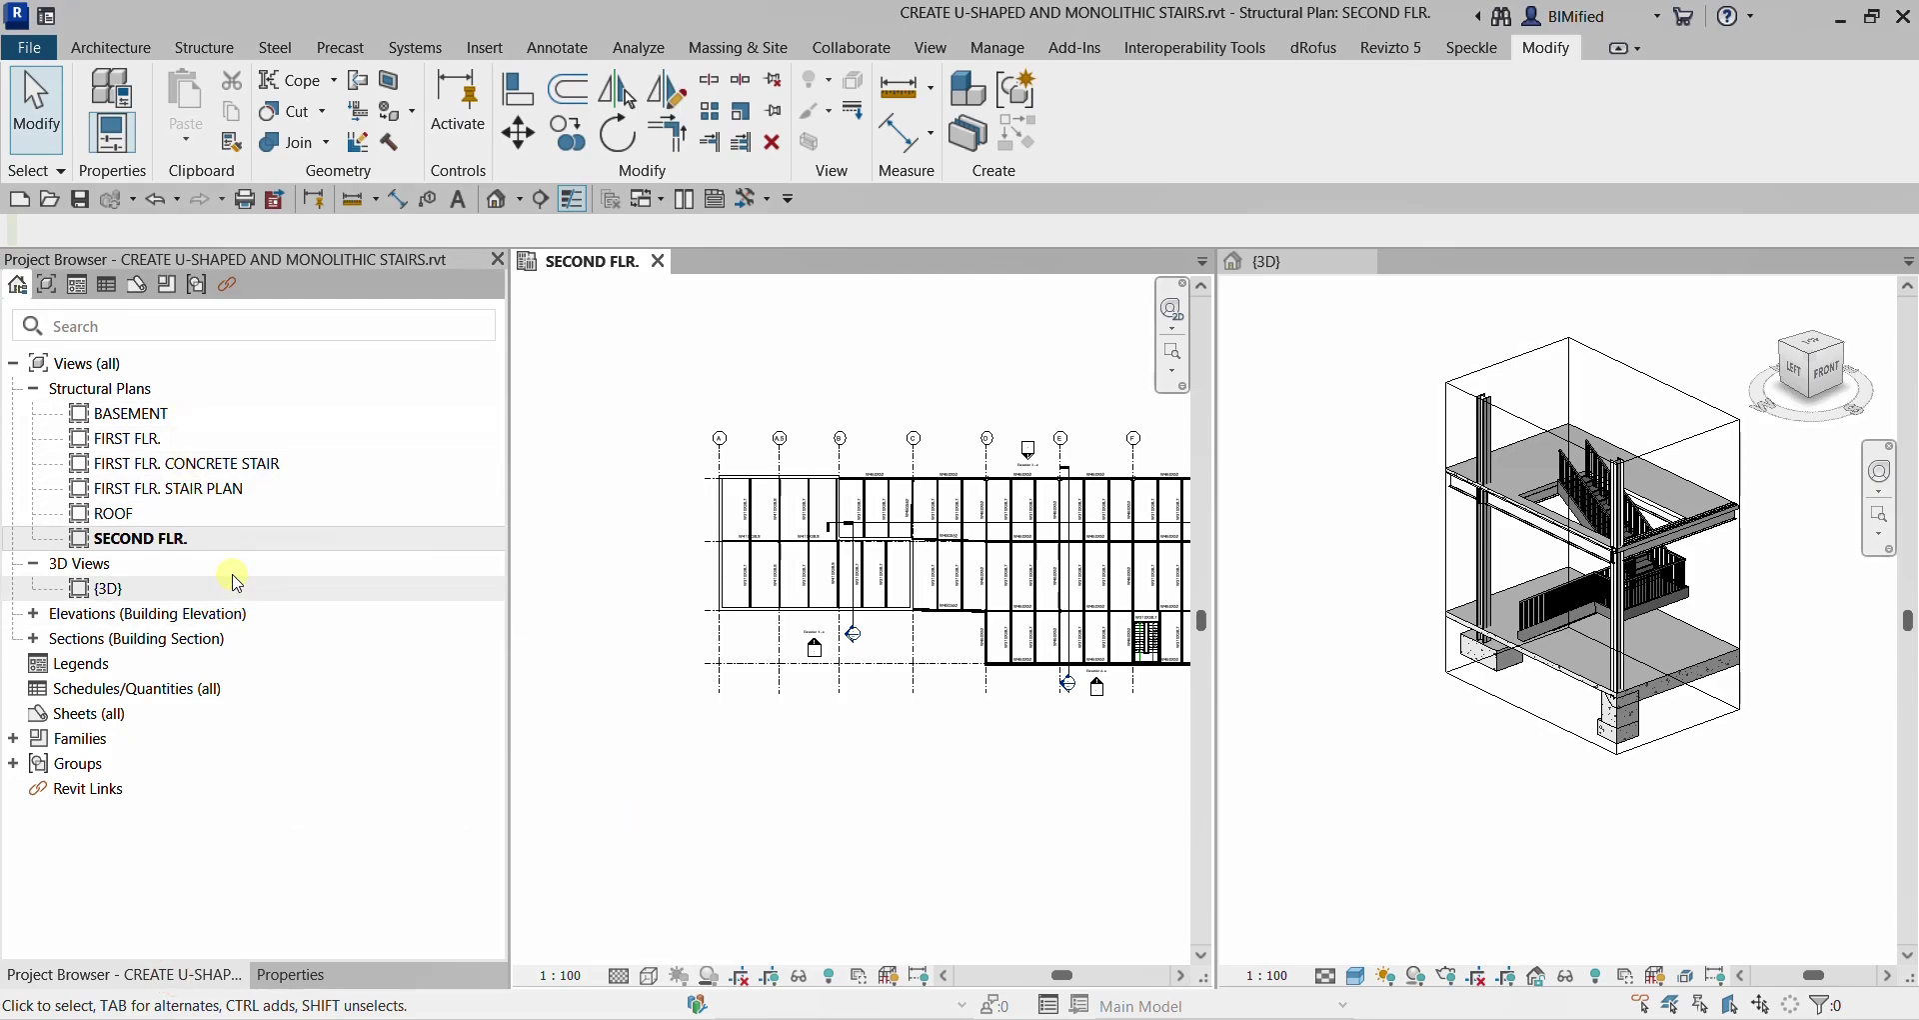
double_click(215, 466)
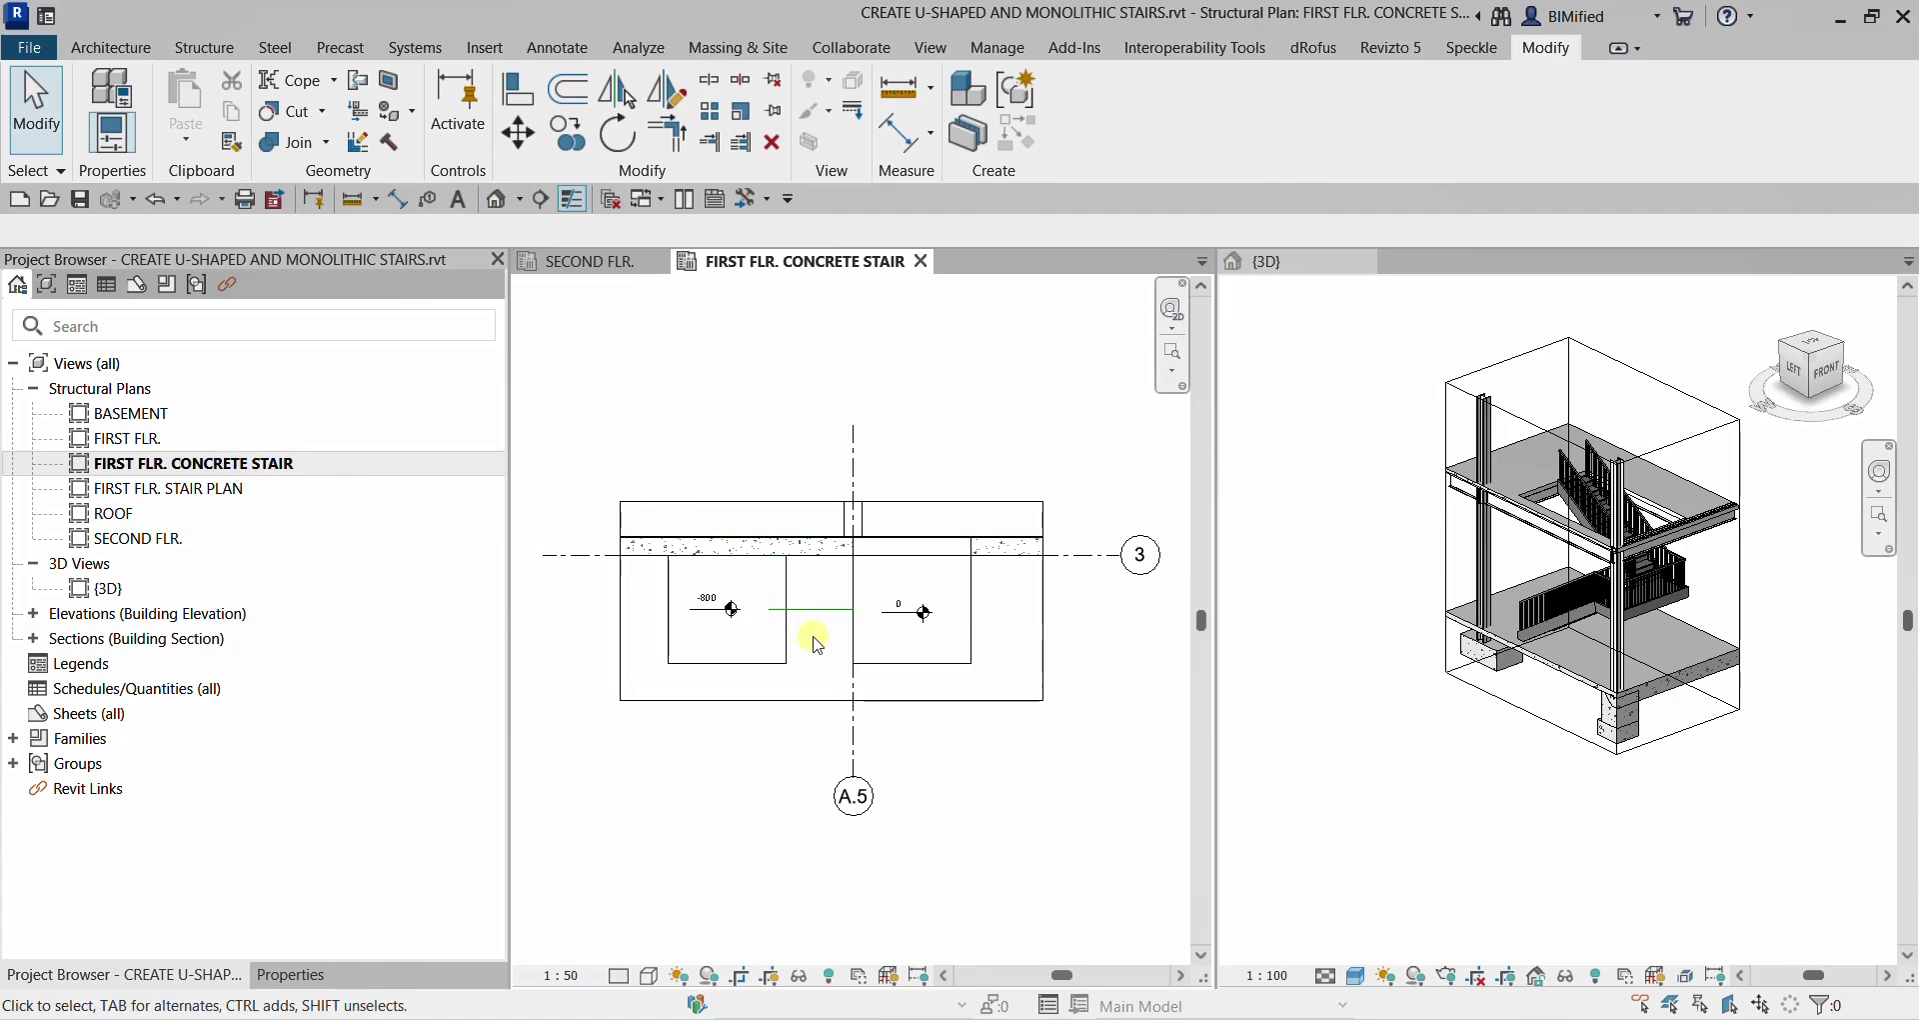
click(774, 677)
ctrl+click(898, 665)
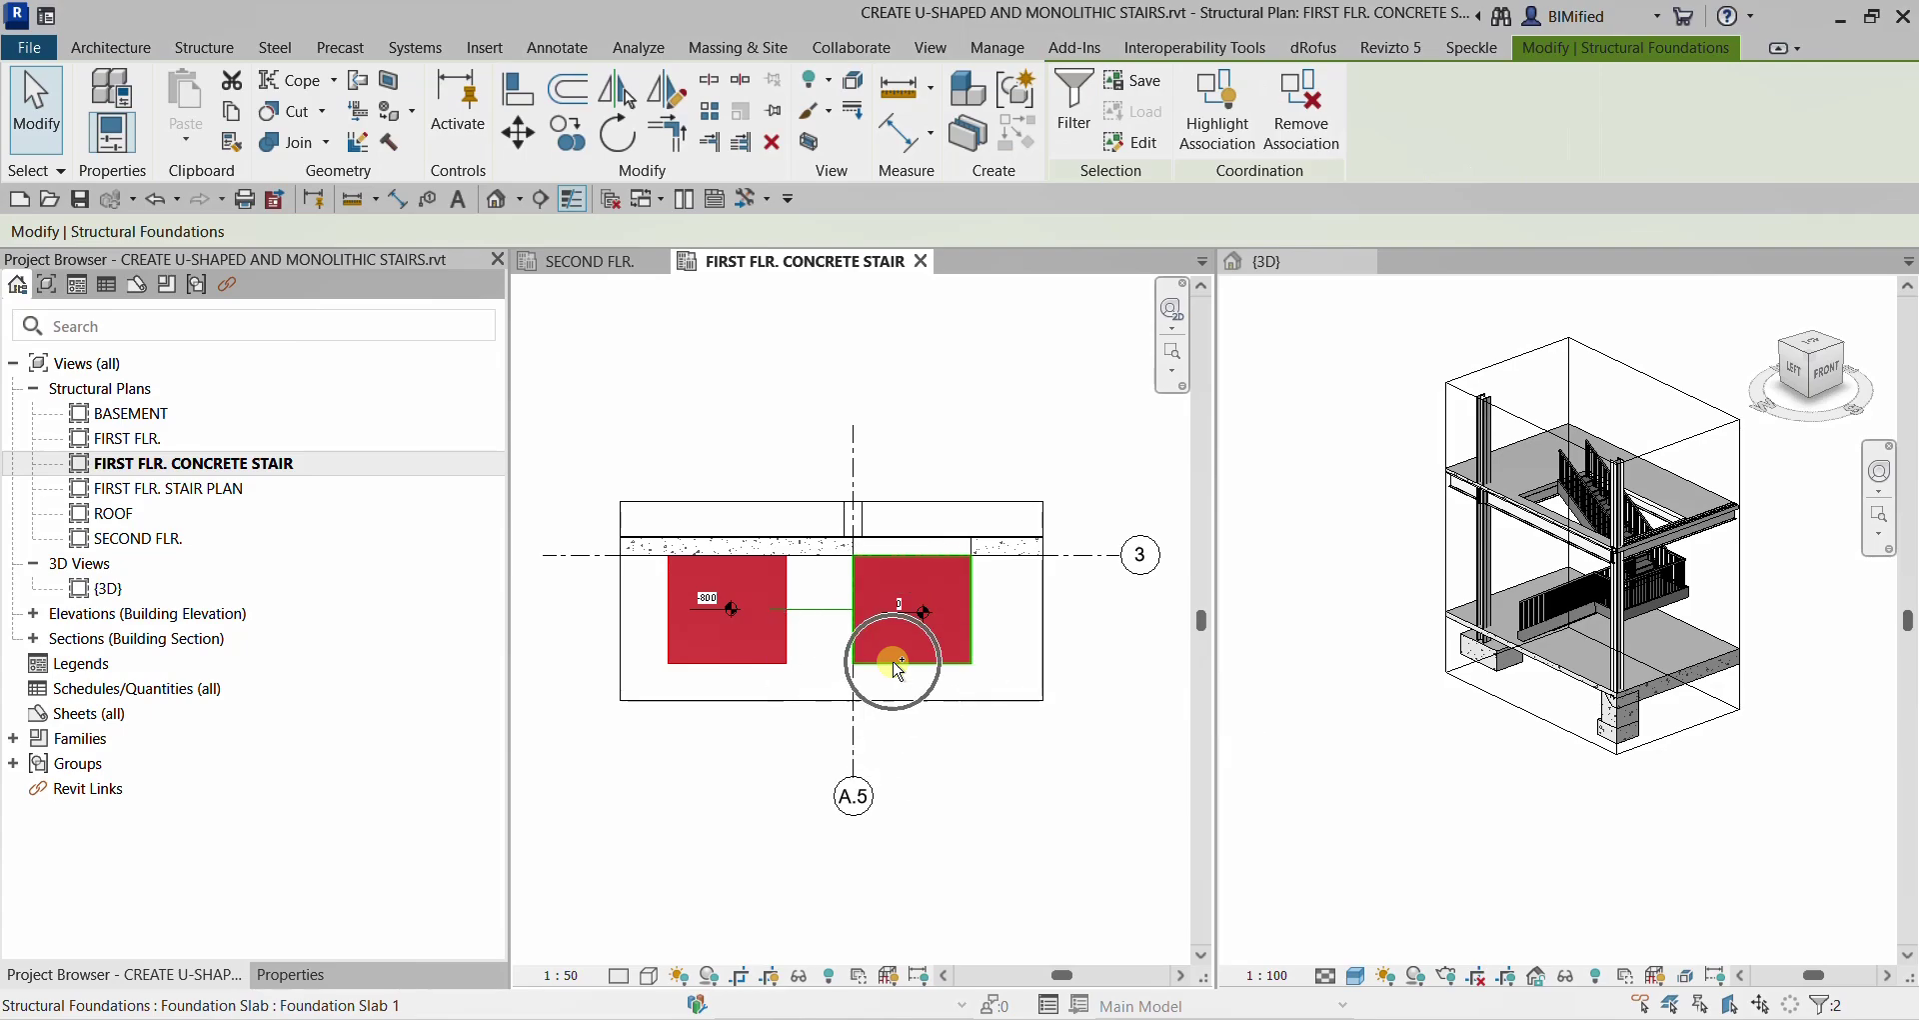
click(815, 152)
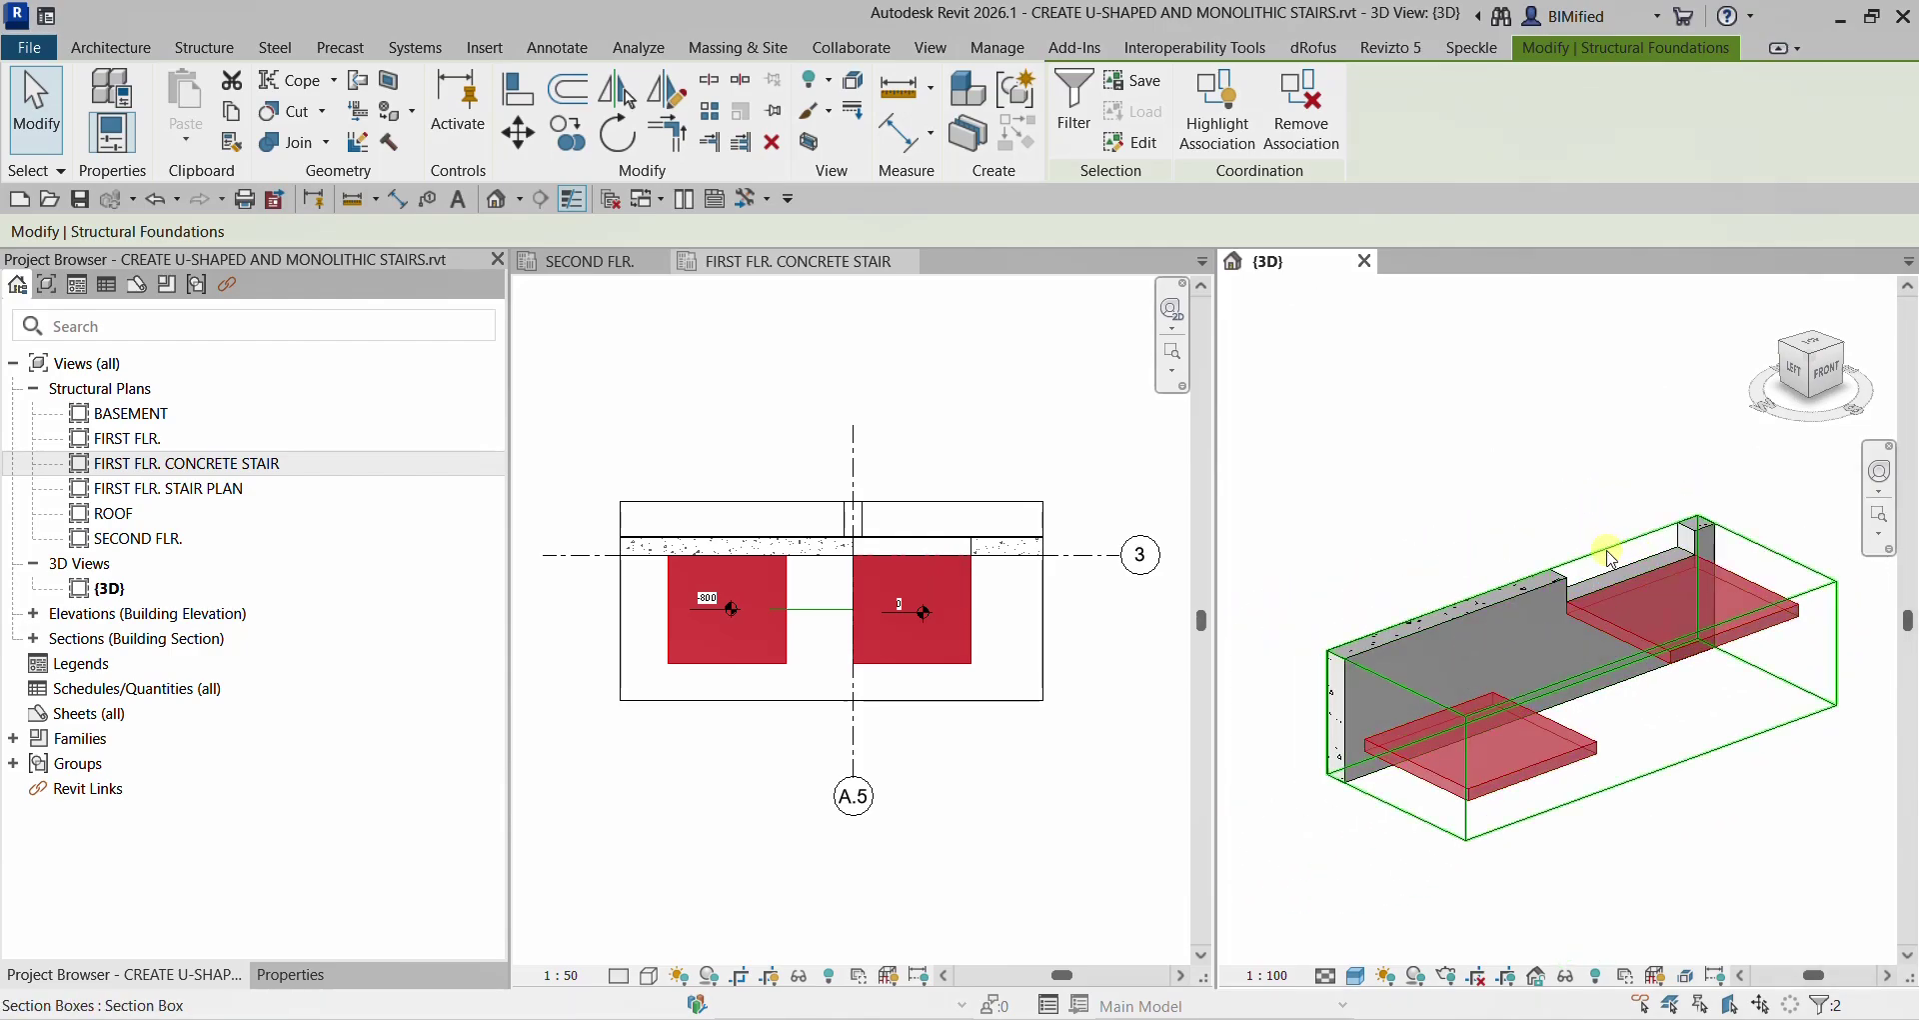
Step: Extend the 3D section box vertically around the two slabs and the concrete wall, and review them
click(1598, 550)
drag(1589, 605, 1508, 557)
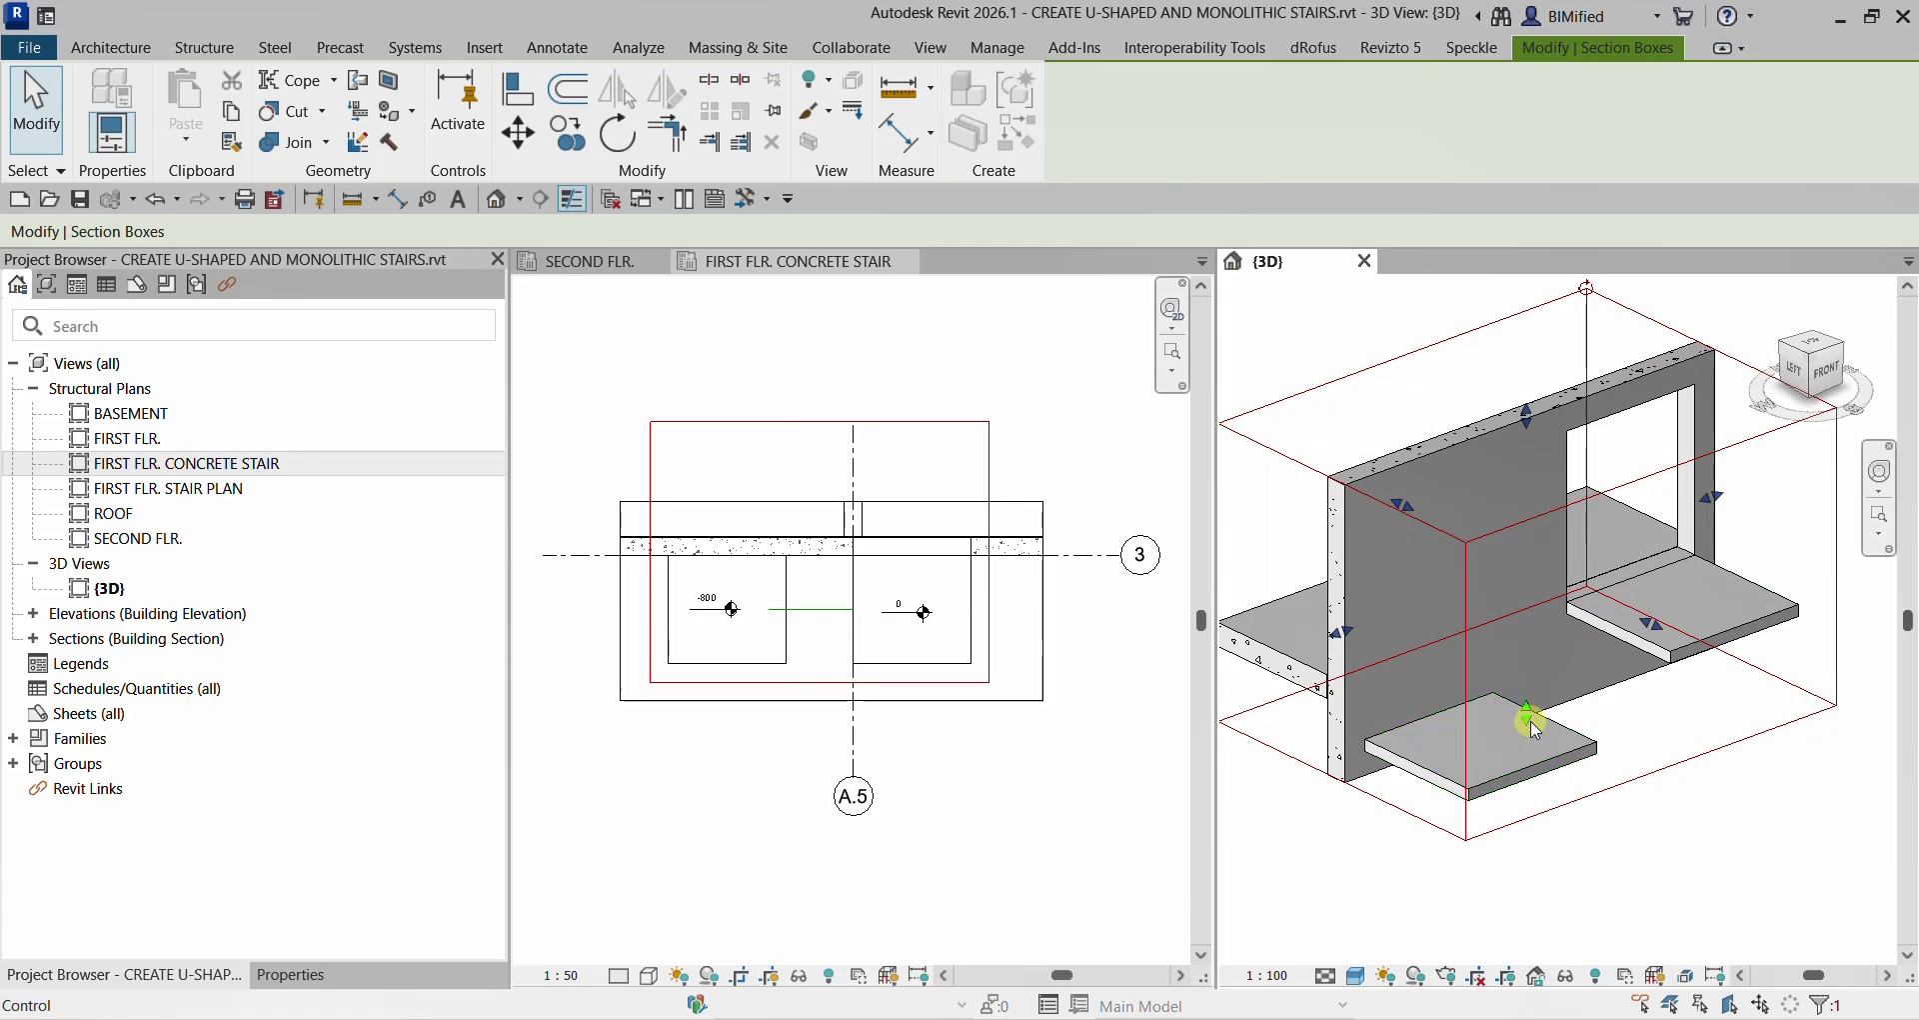
click(1786, 715)
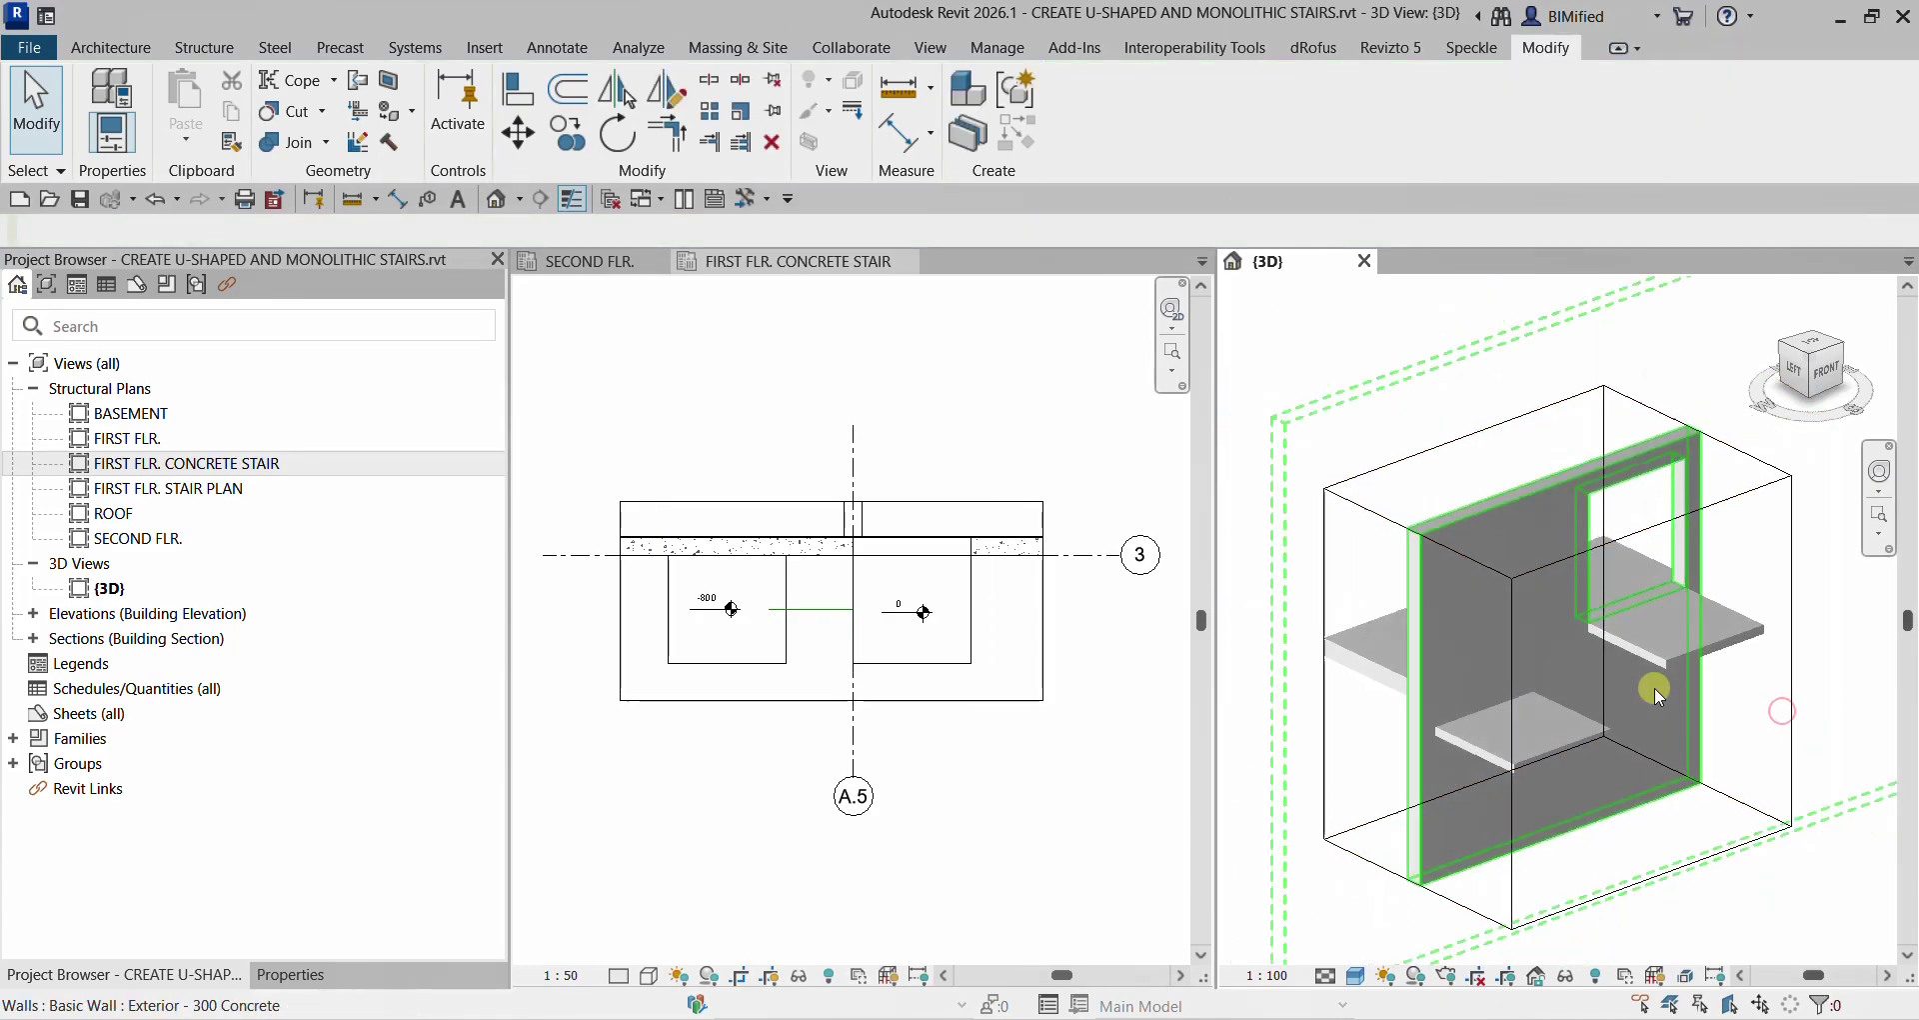
scroll(1584, 707, down, 3)
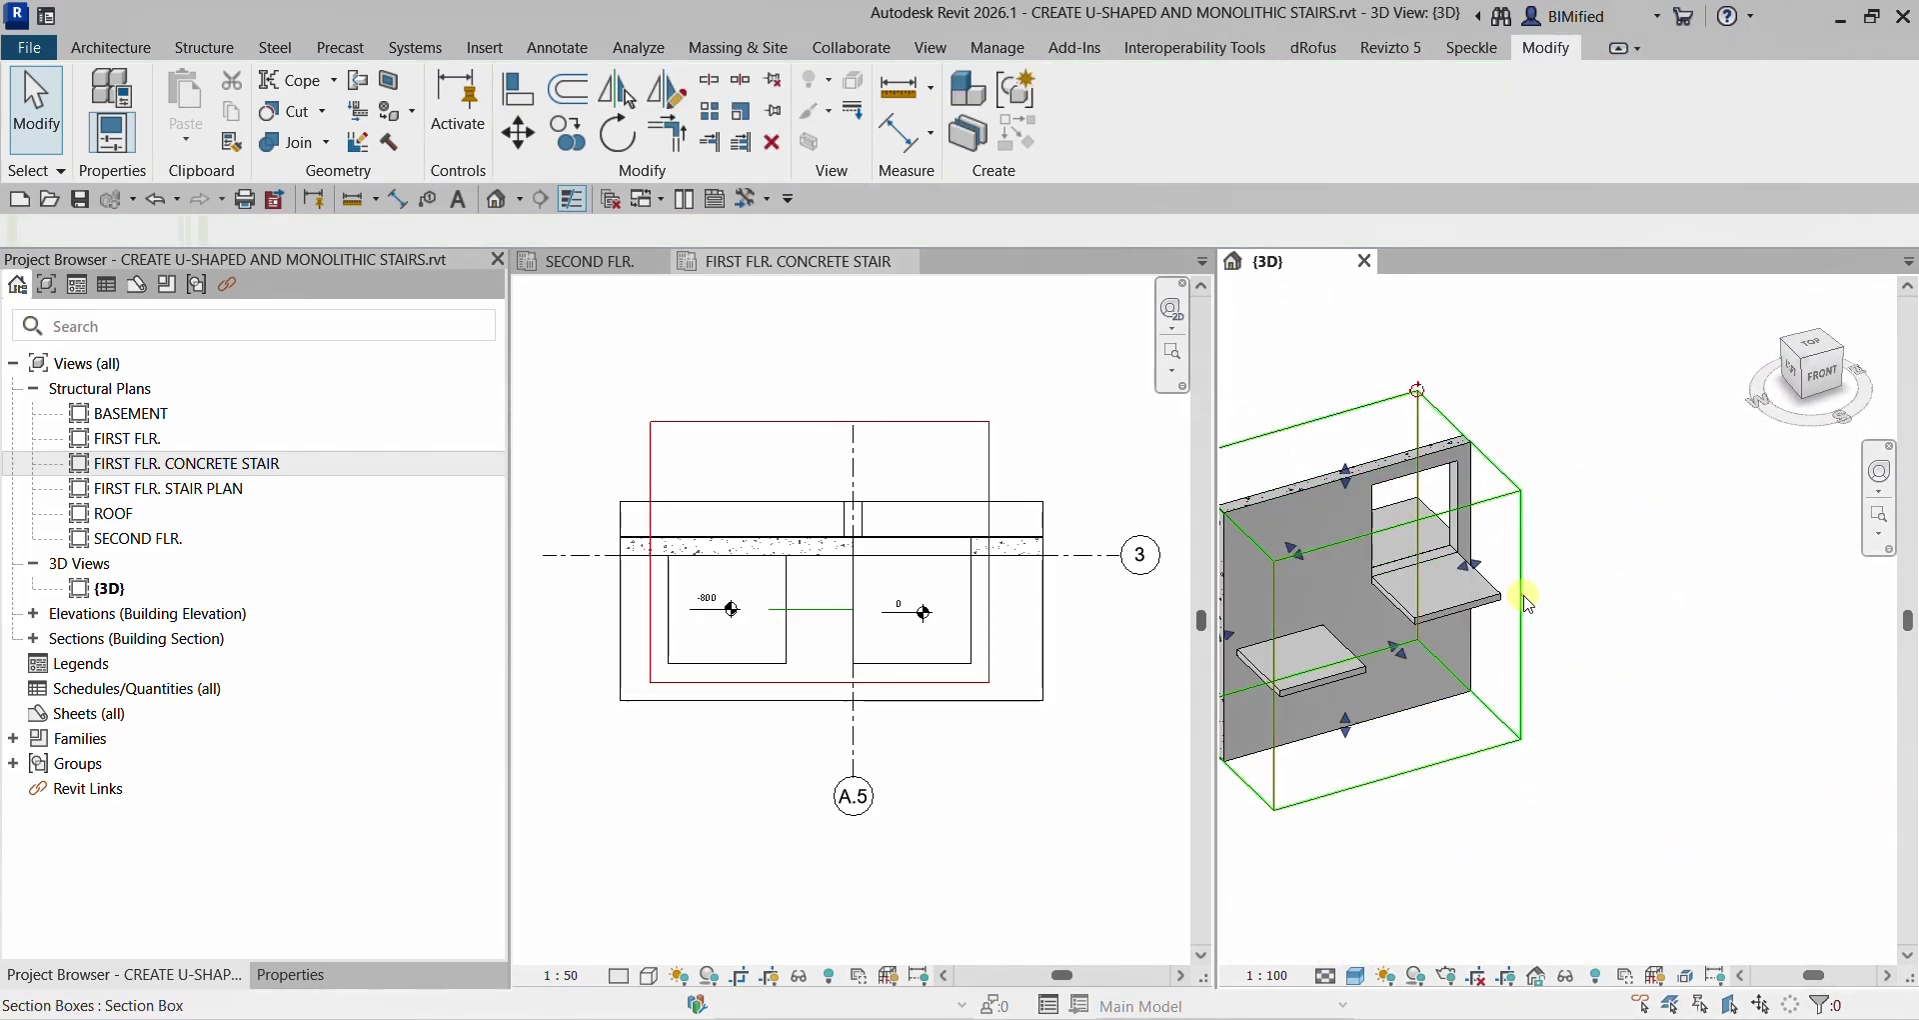
shift+middle_drag(1516, 589, 1685, 640)
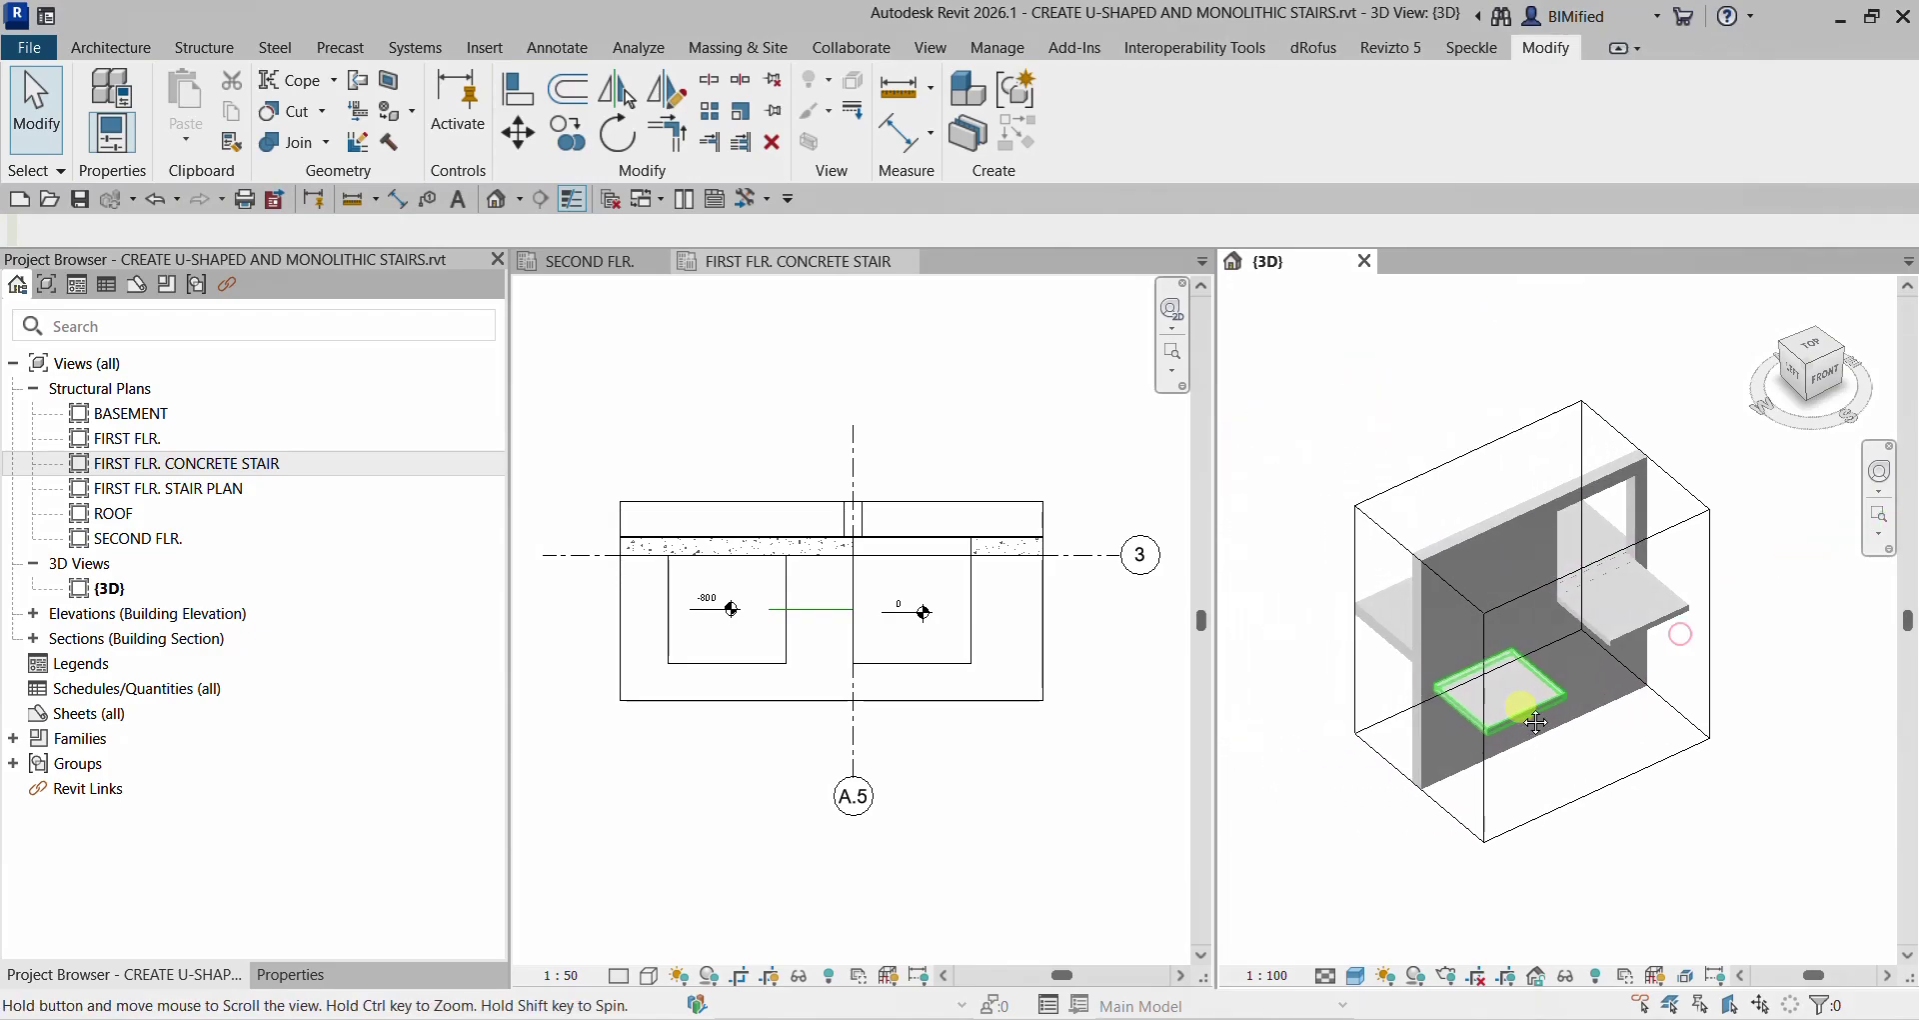
scroll(1640, 705, up, 4)
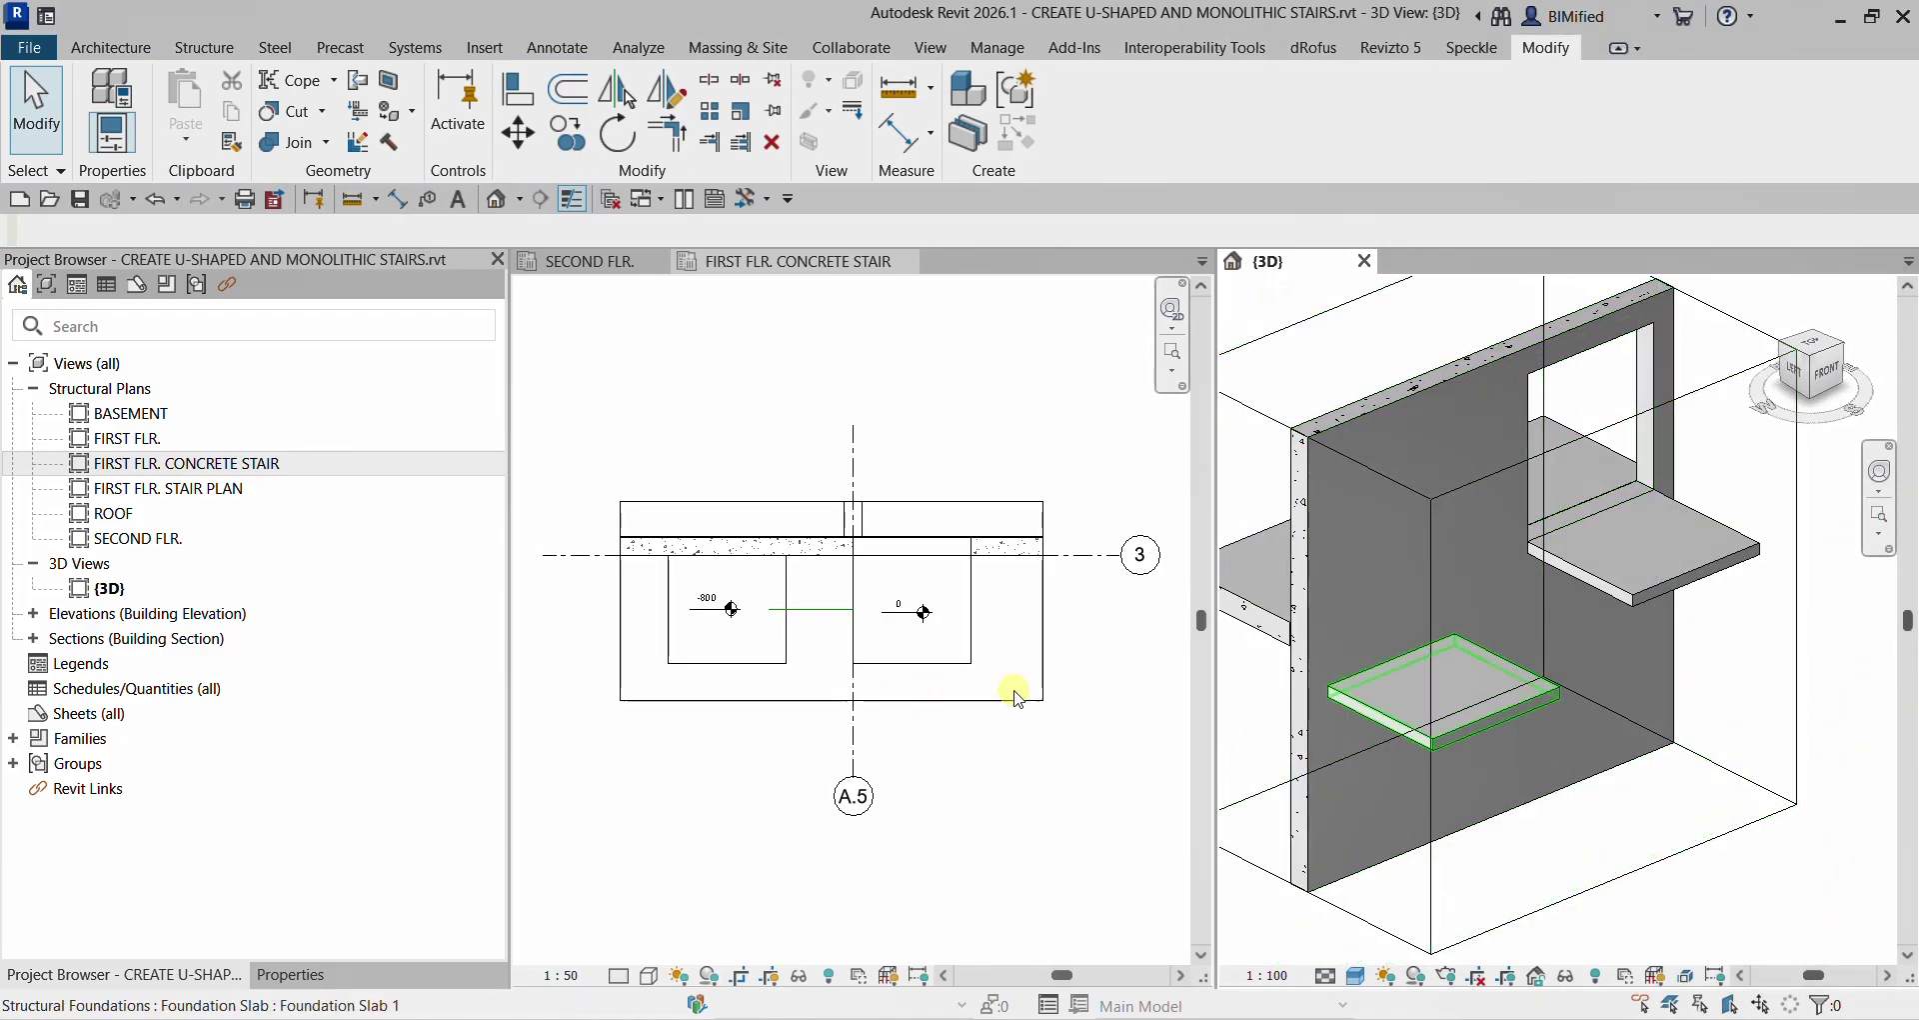
Step: Start a straight-run stair in the FIRST FLR. CONCRETE STAIR plan using the Cast-In-Place Monolithic Stair type
click(852, 606)
scroll(845, 600, up, 2)
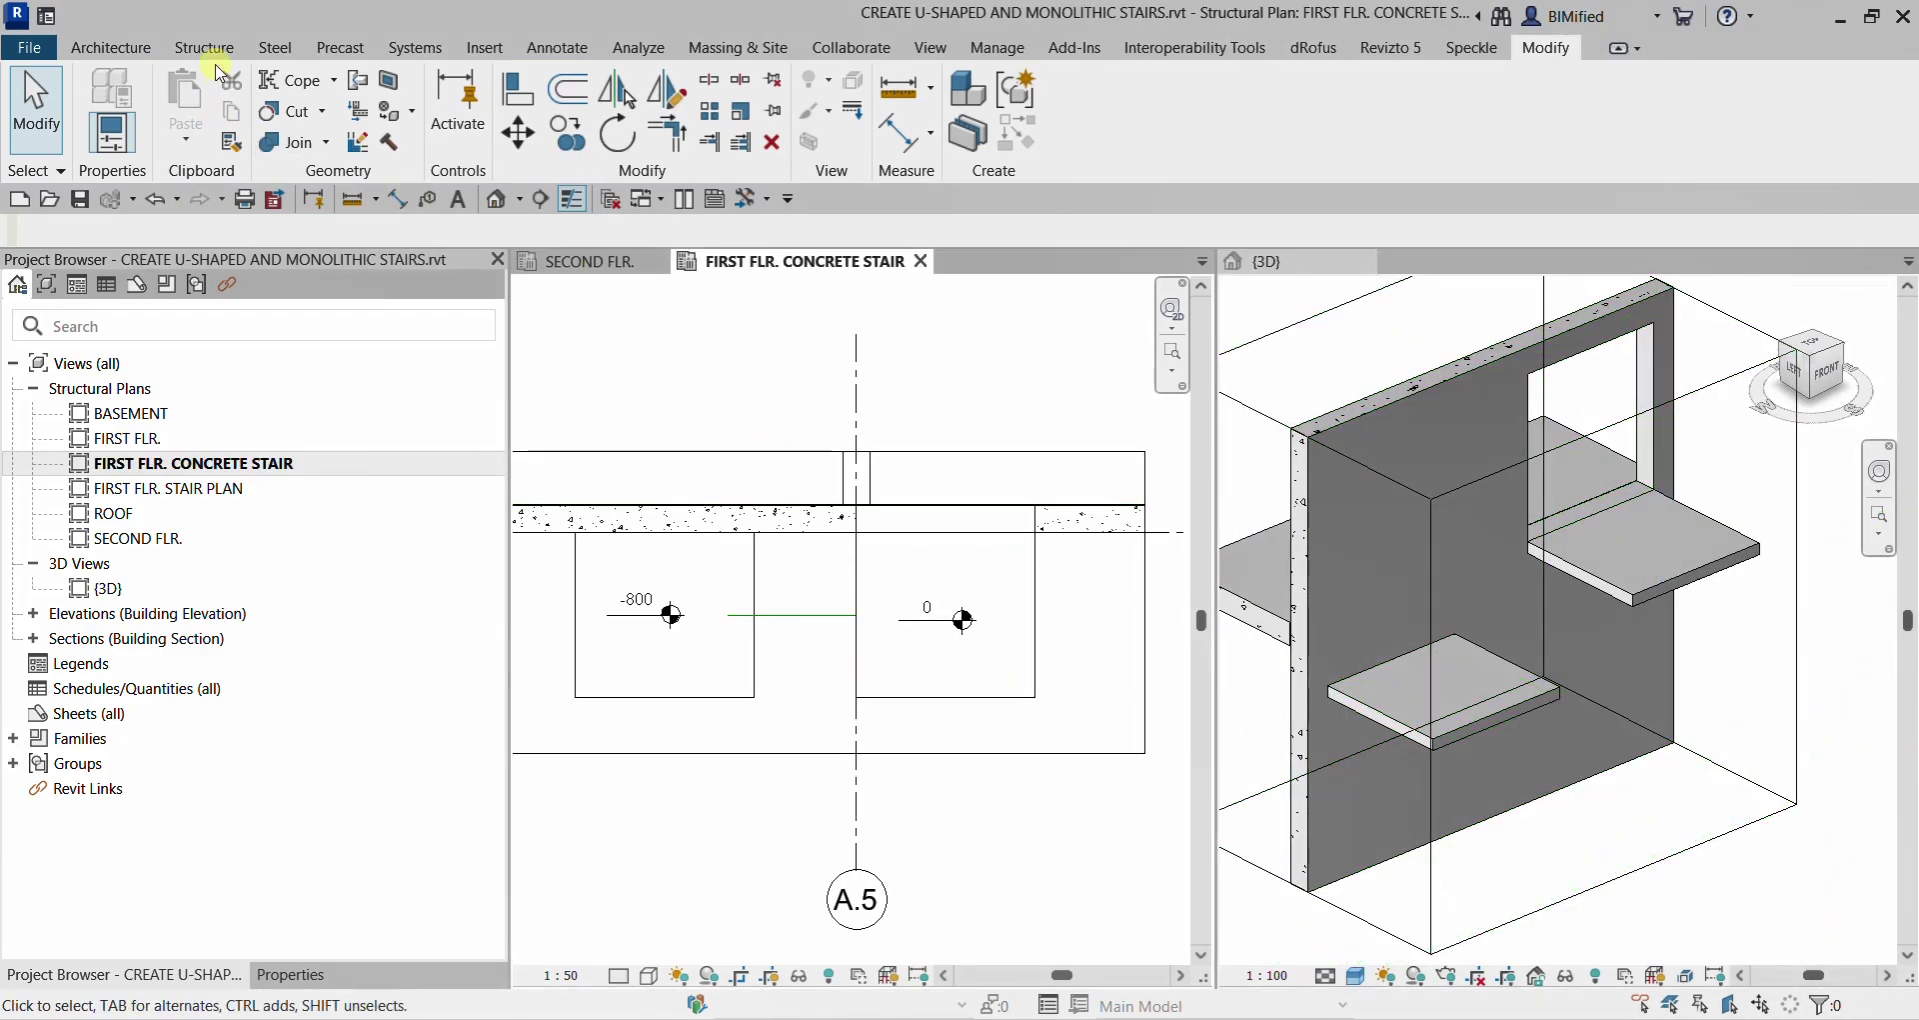
click(113, 47)
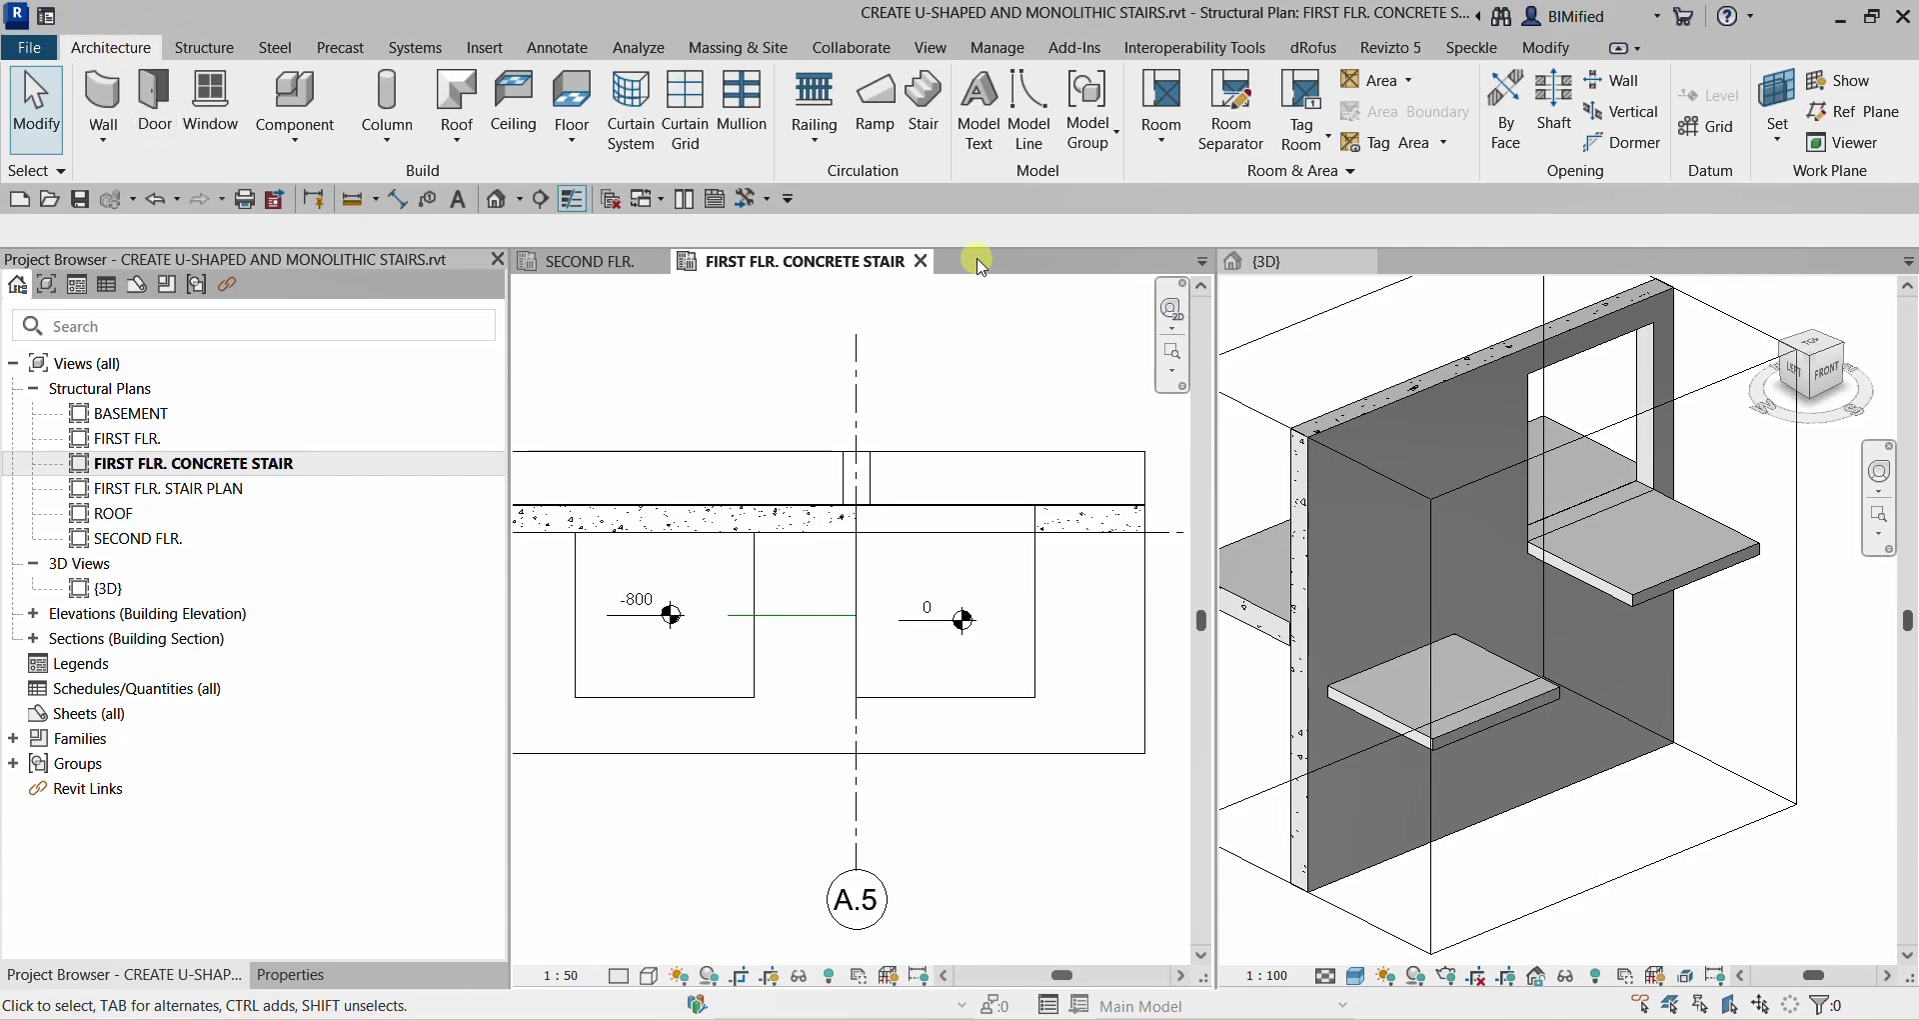
click(921, 130)
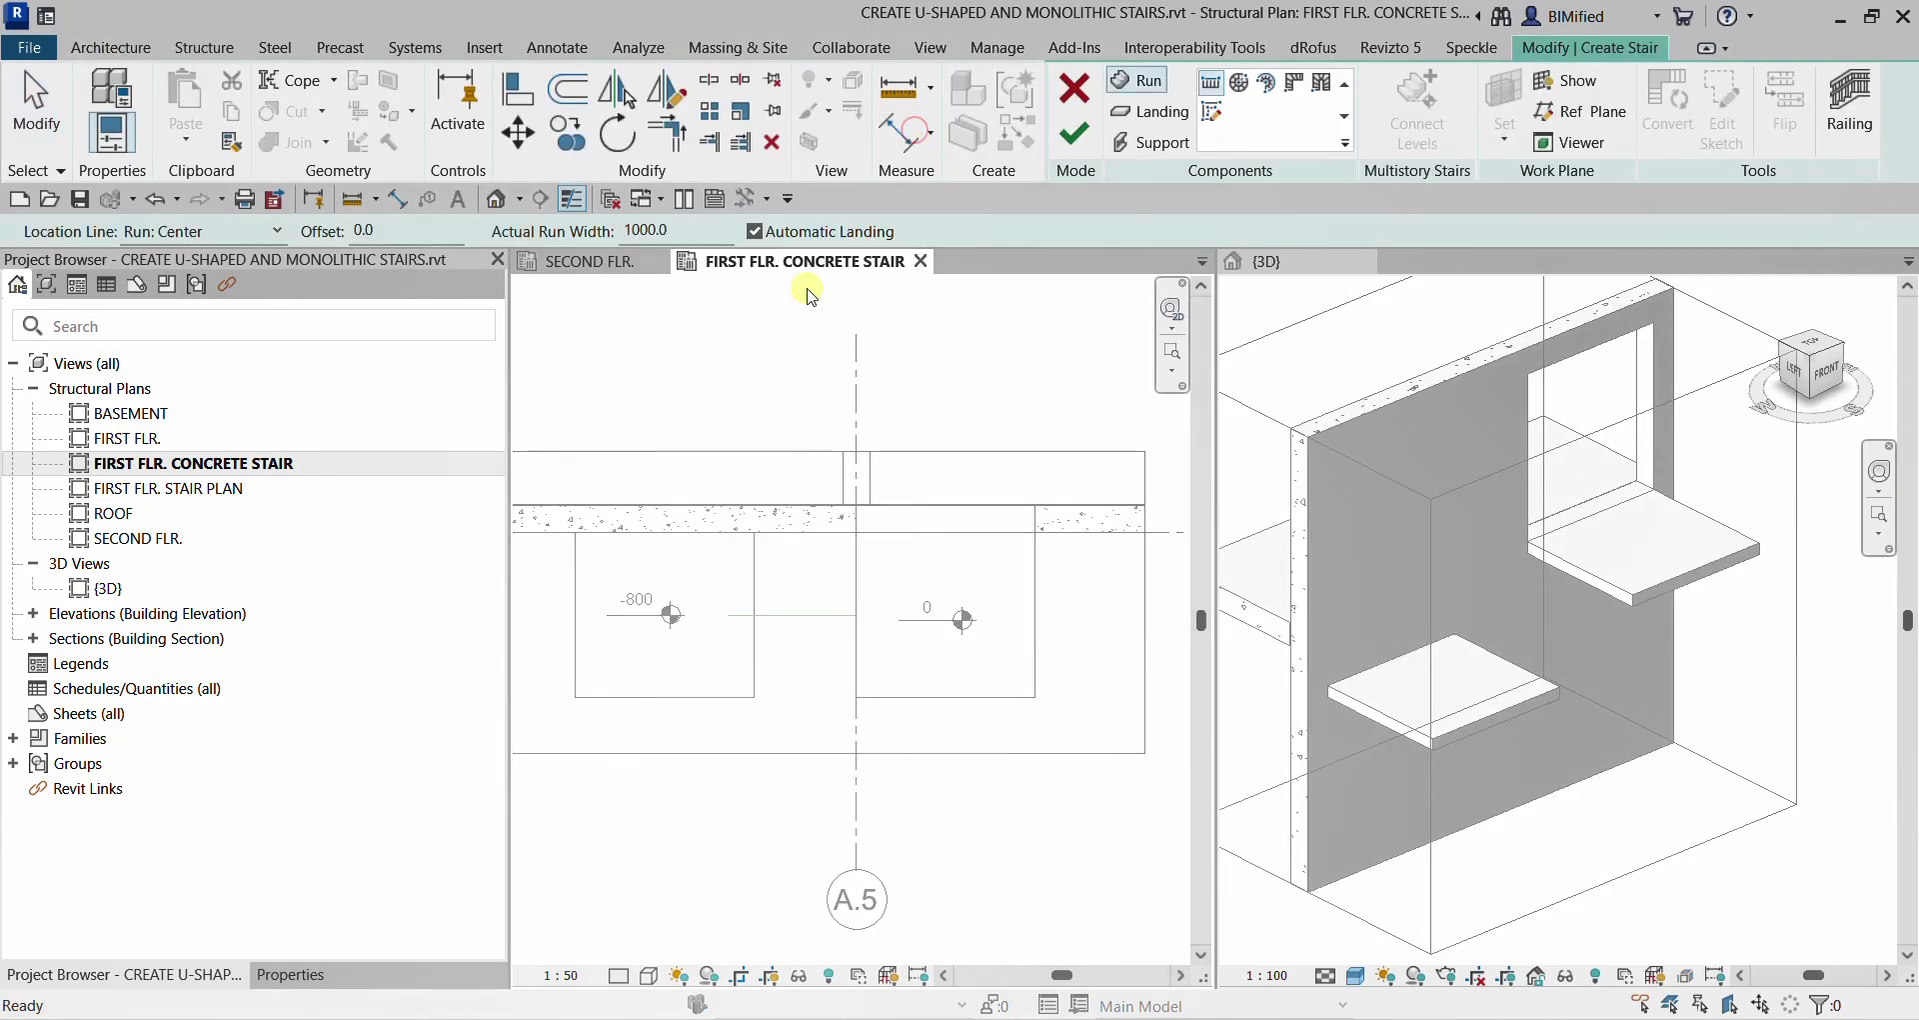
click(298, 974)
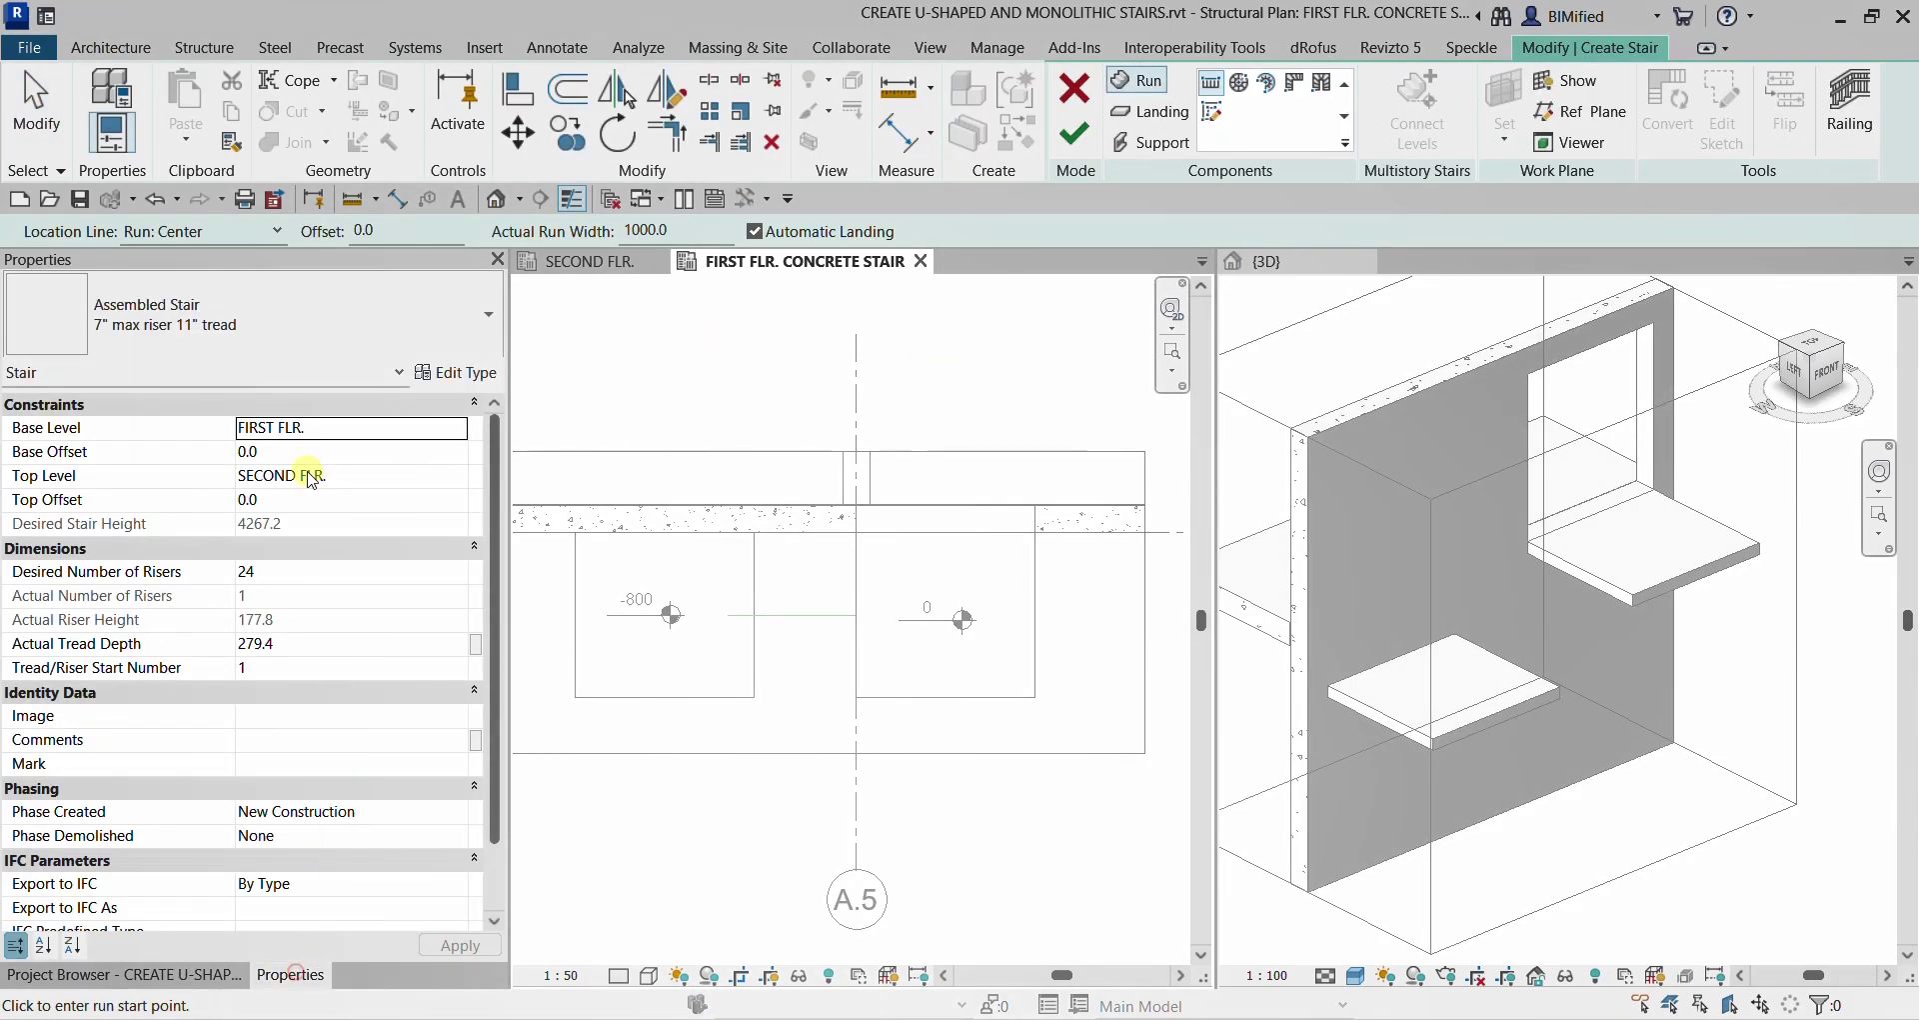
click(289, 297)
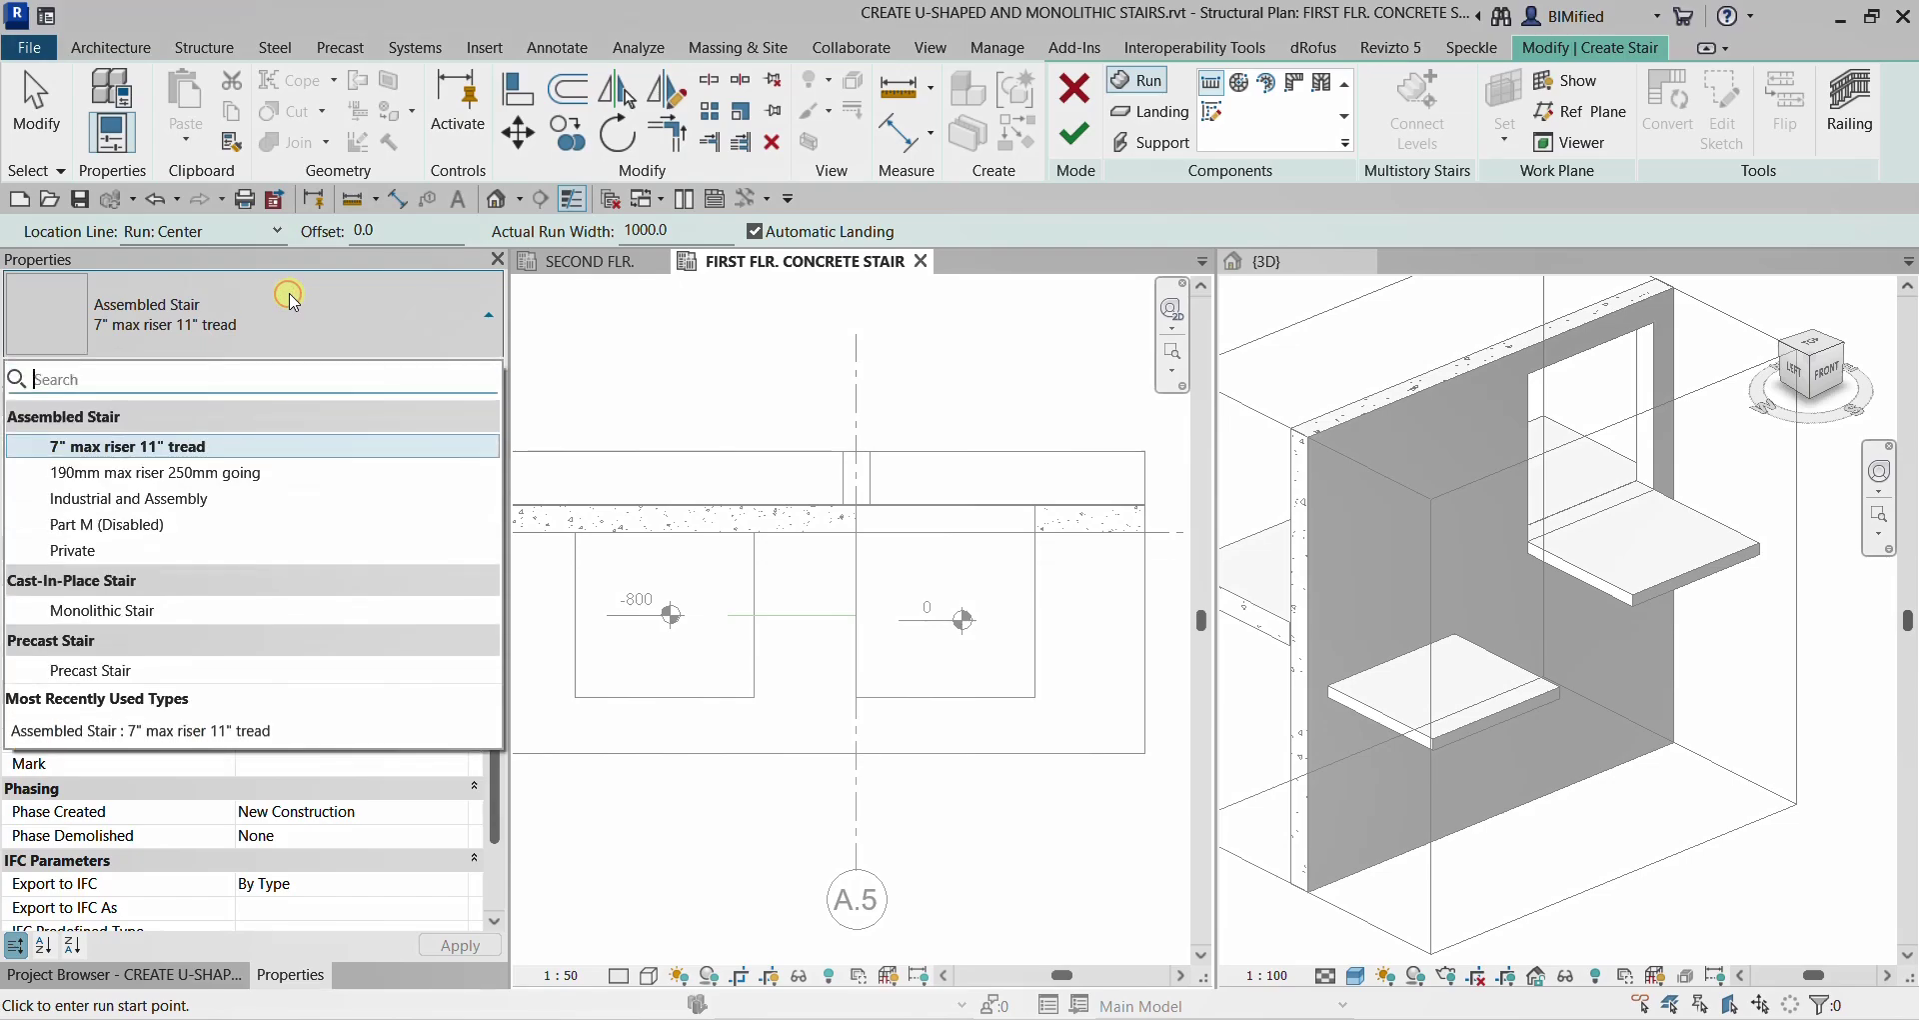
click(110, 611)
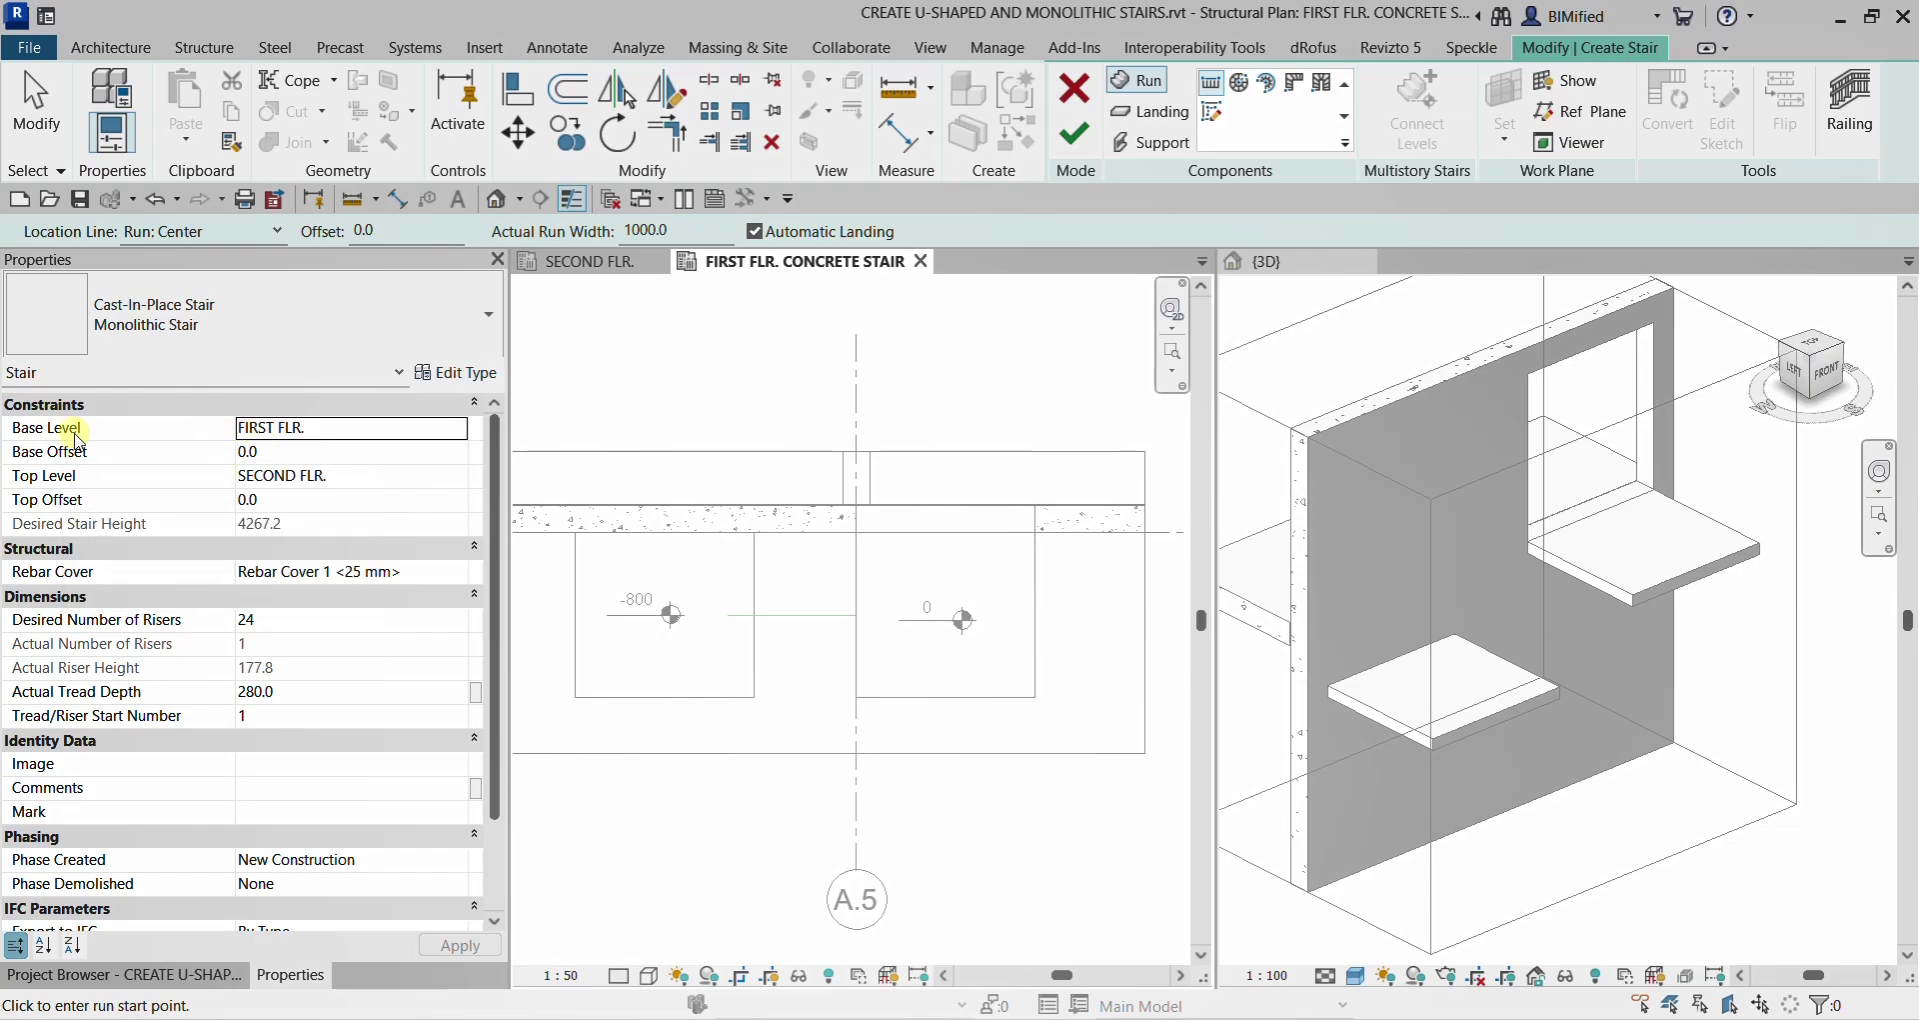
Step: Set the monolithic stair's base offset to -800 and its top level to FIRST FLR
click(291, 462)
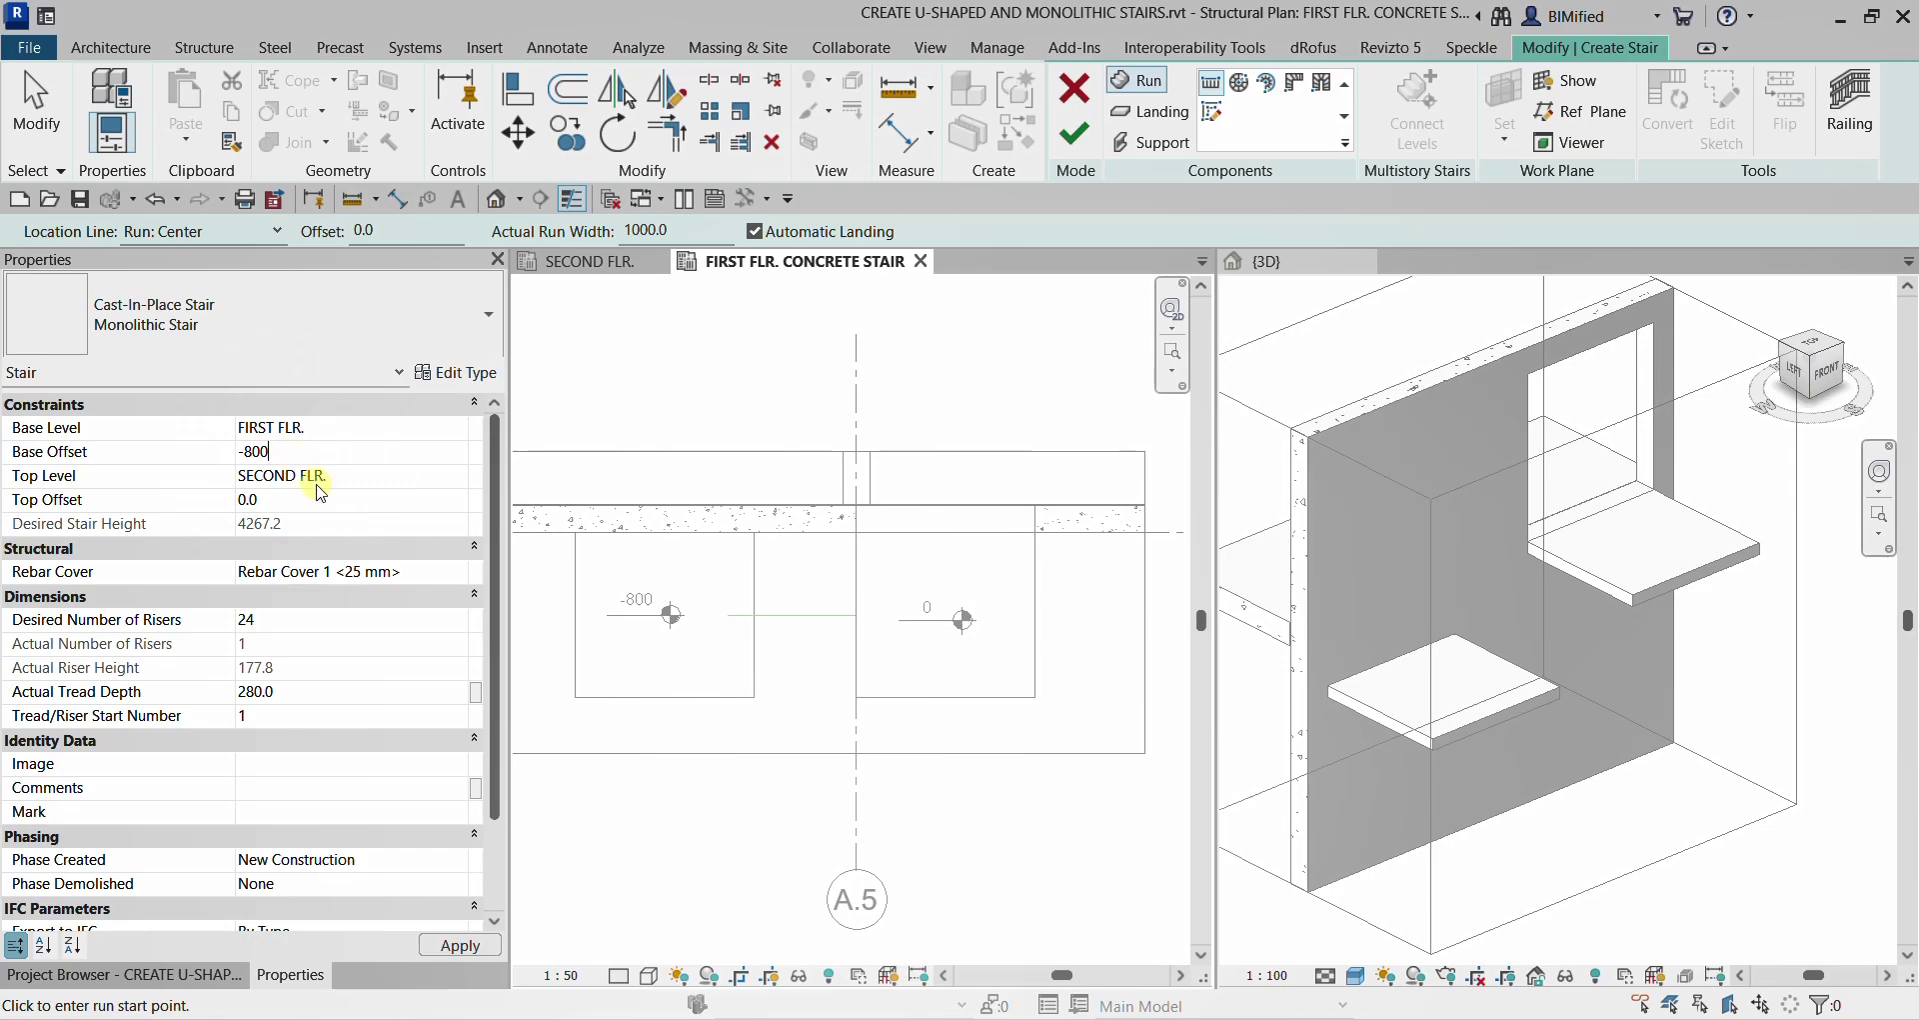
click(361, 477)
click(456, 476)
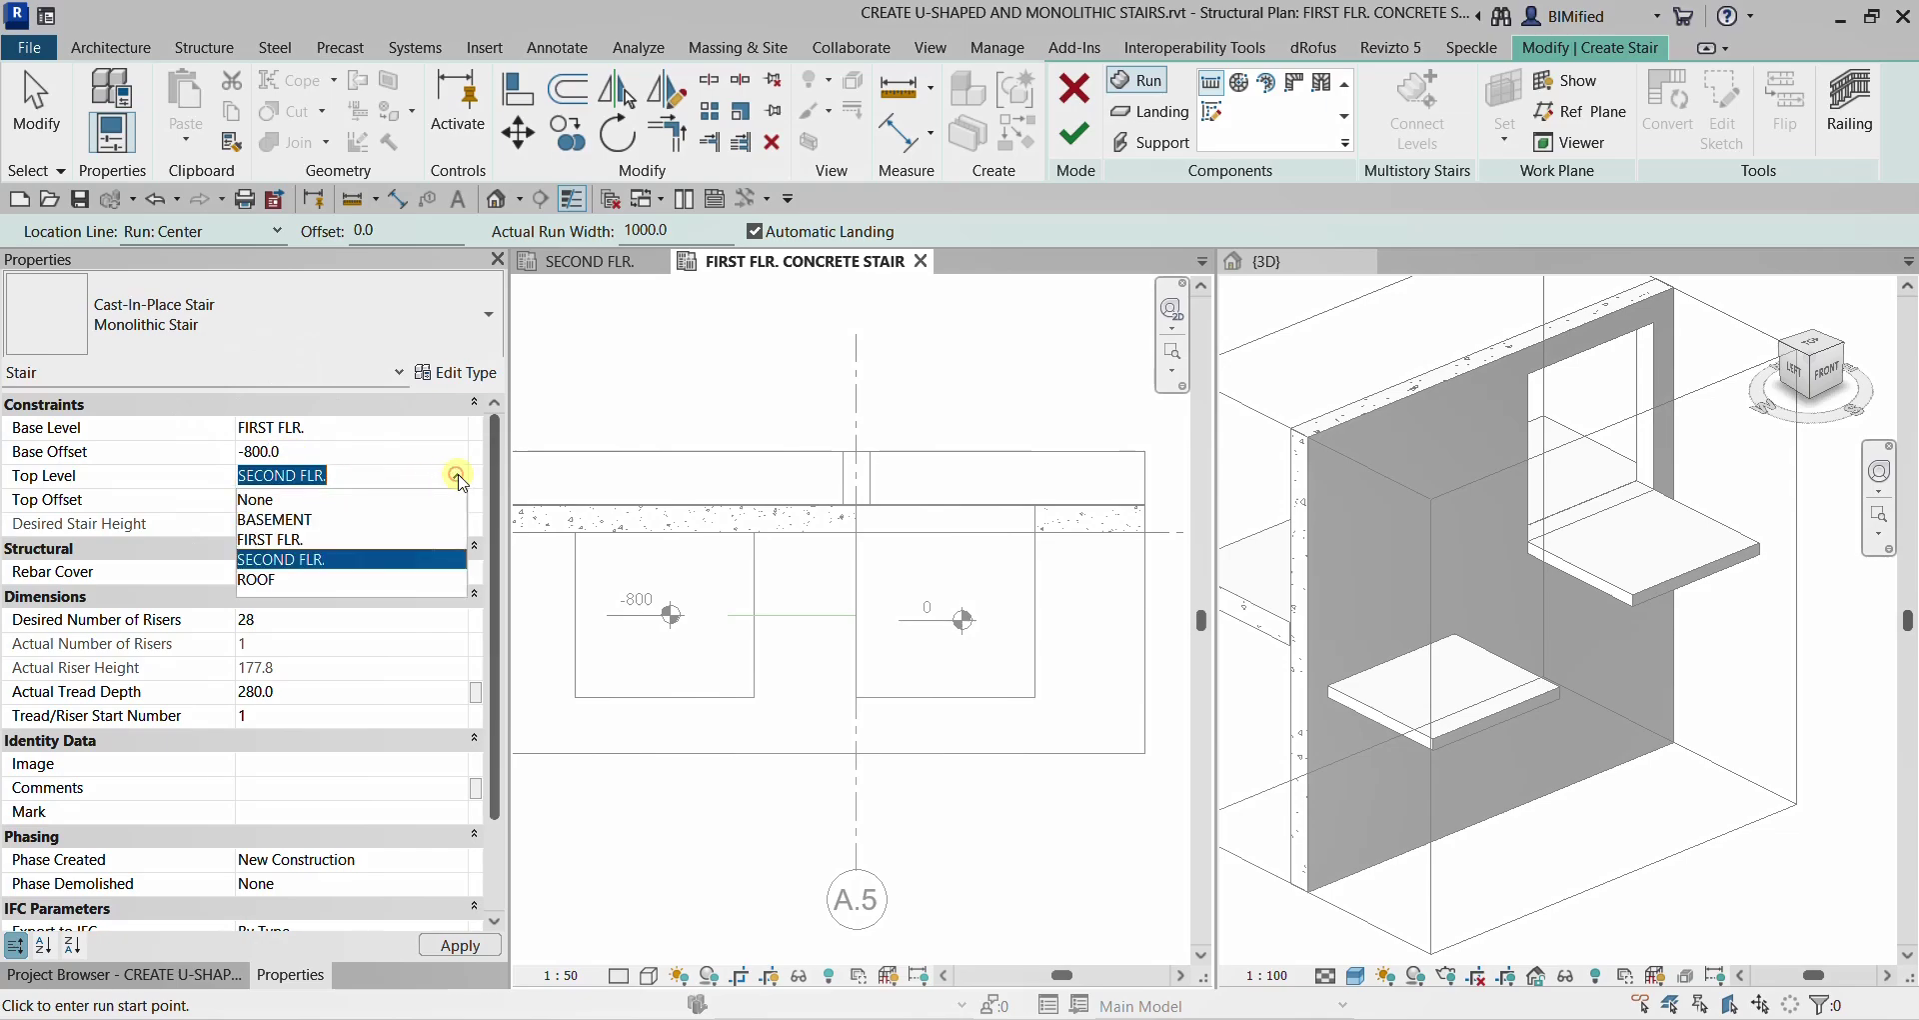
click(287, 541)
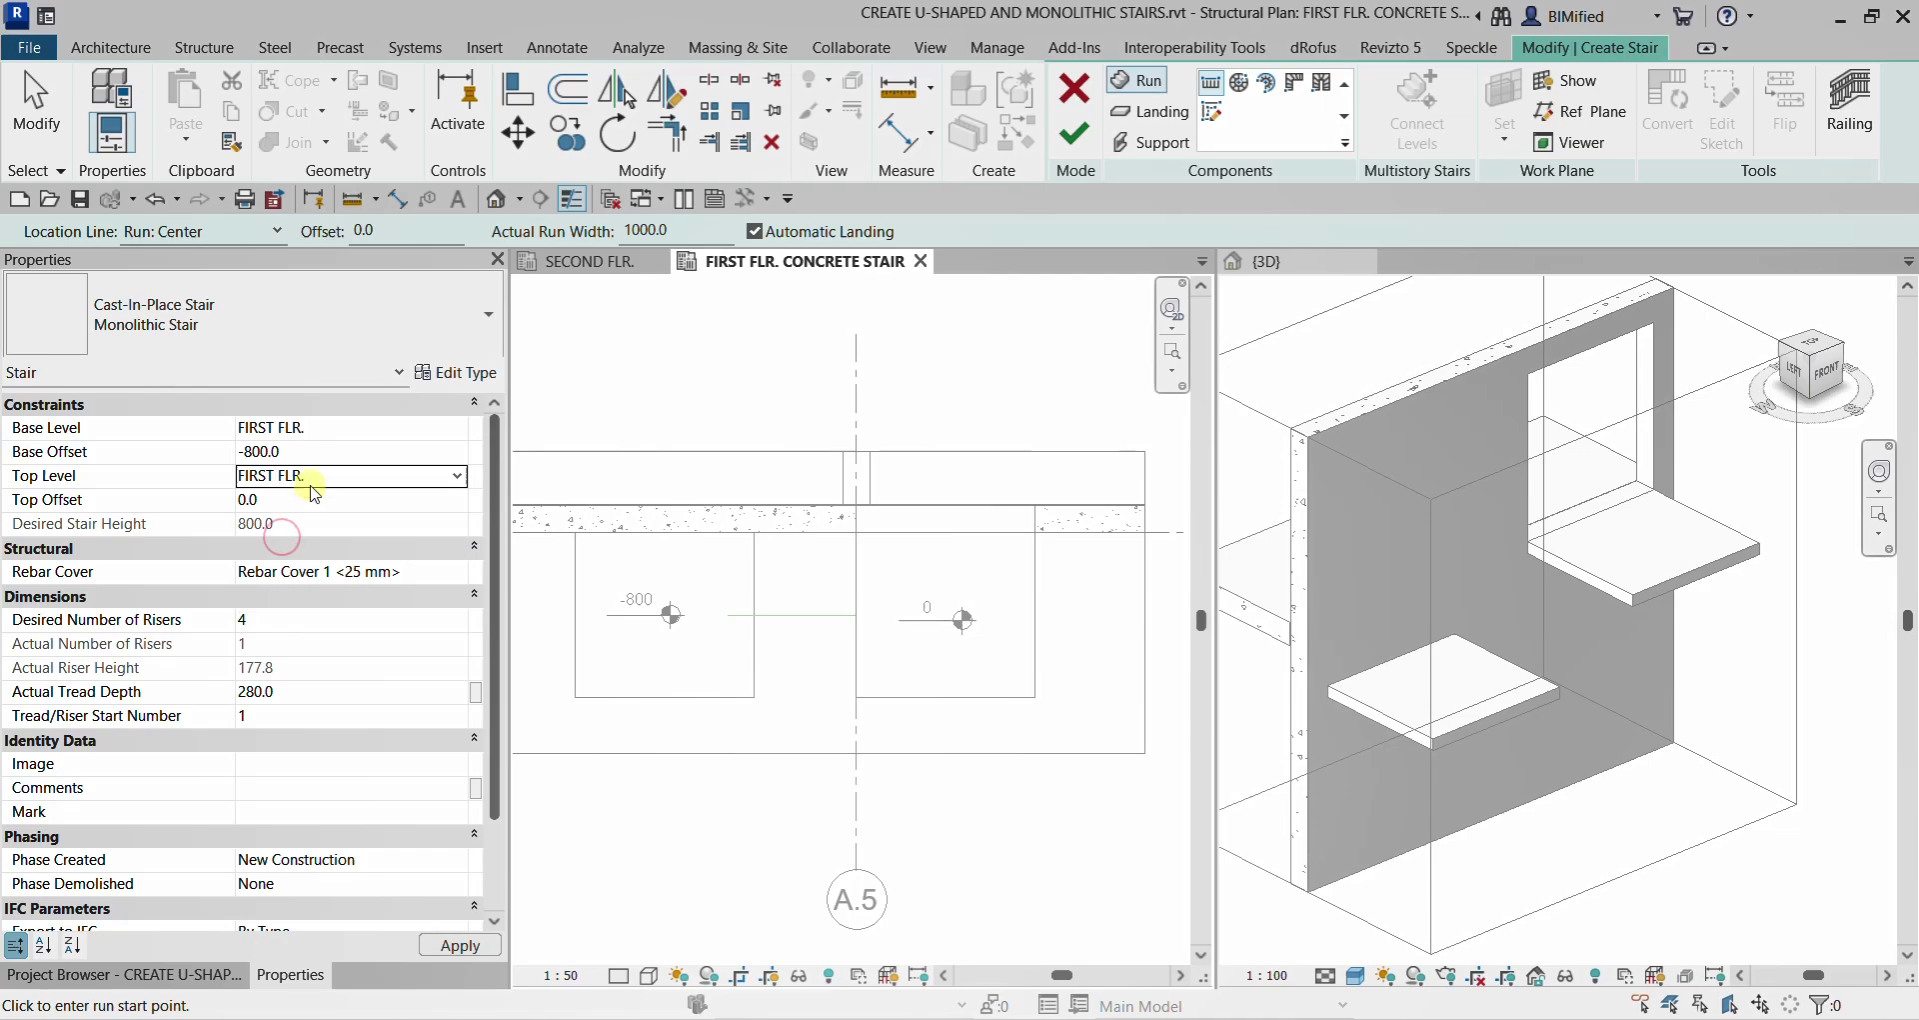
Step: Set the stair's desired number of risers to 5 and its actual run width to 1800
key(ctrl)
key(ctrl)
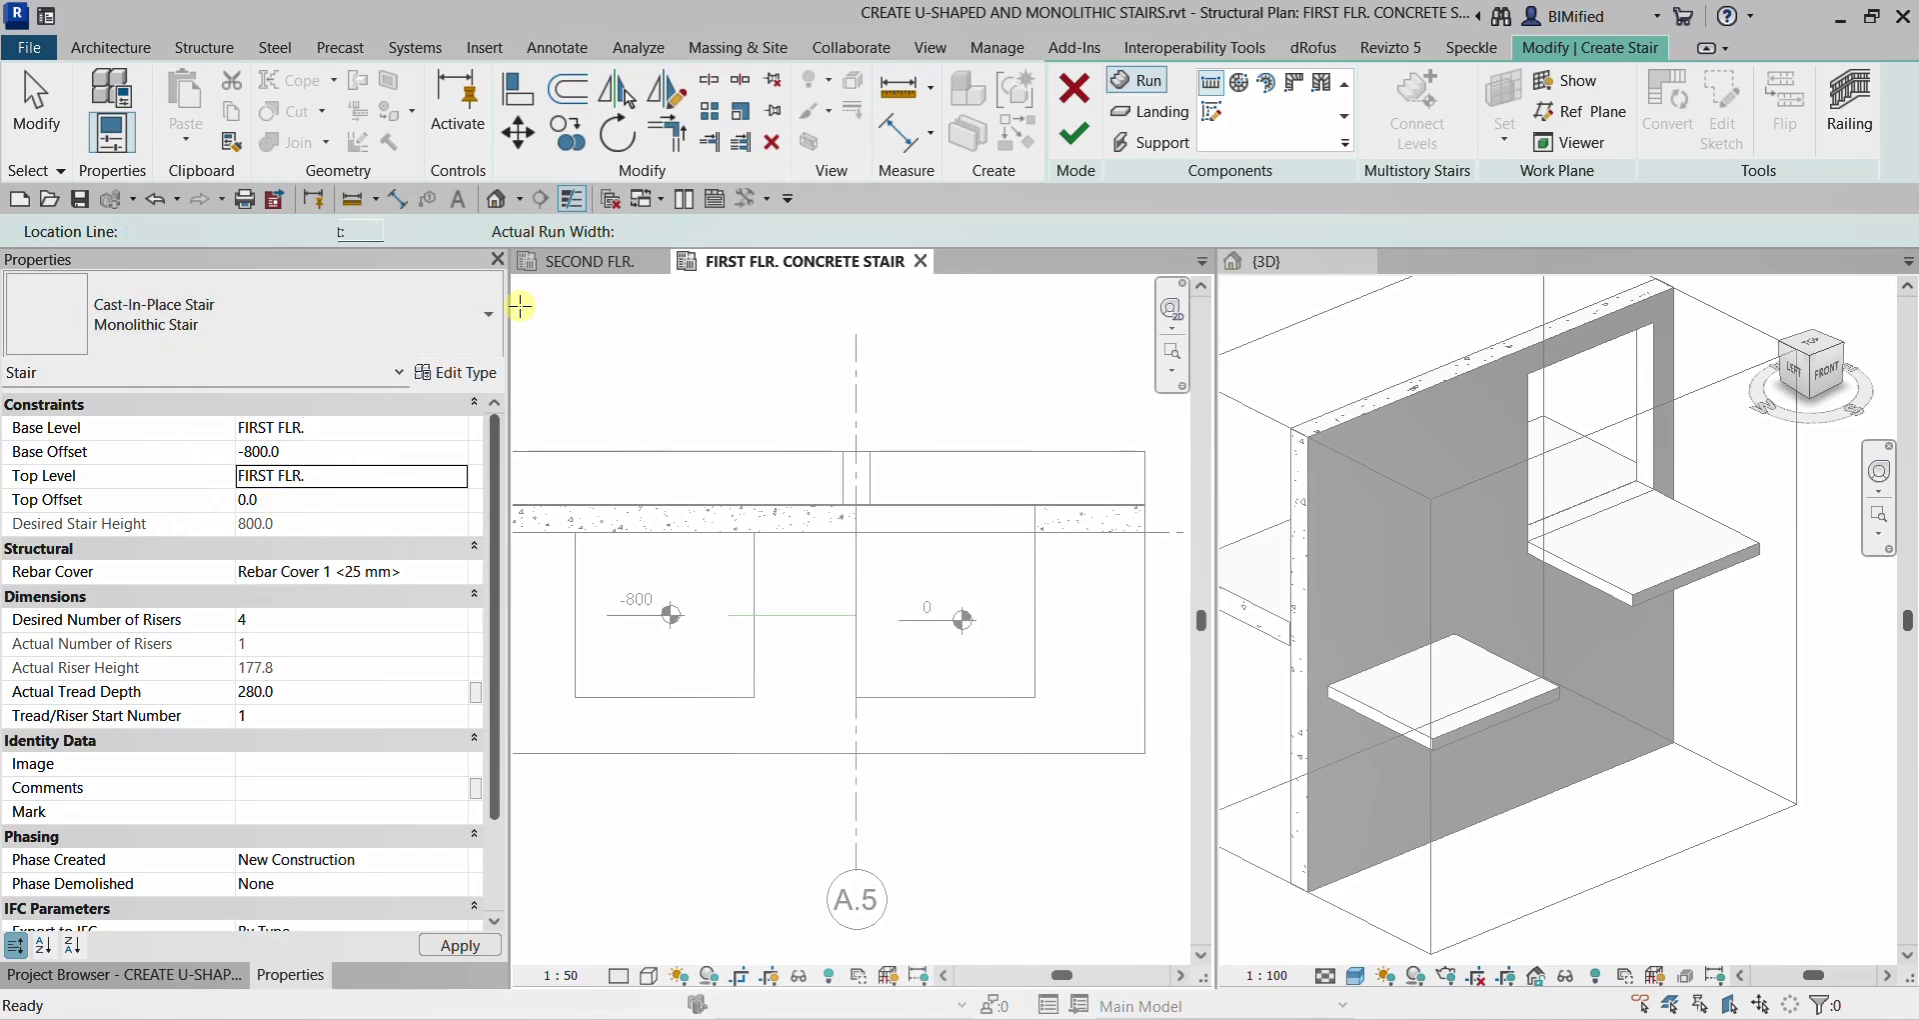
key(ctrl)
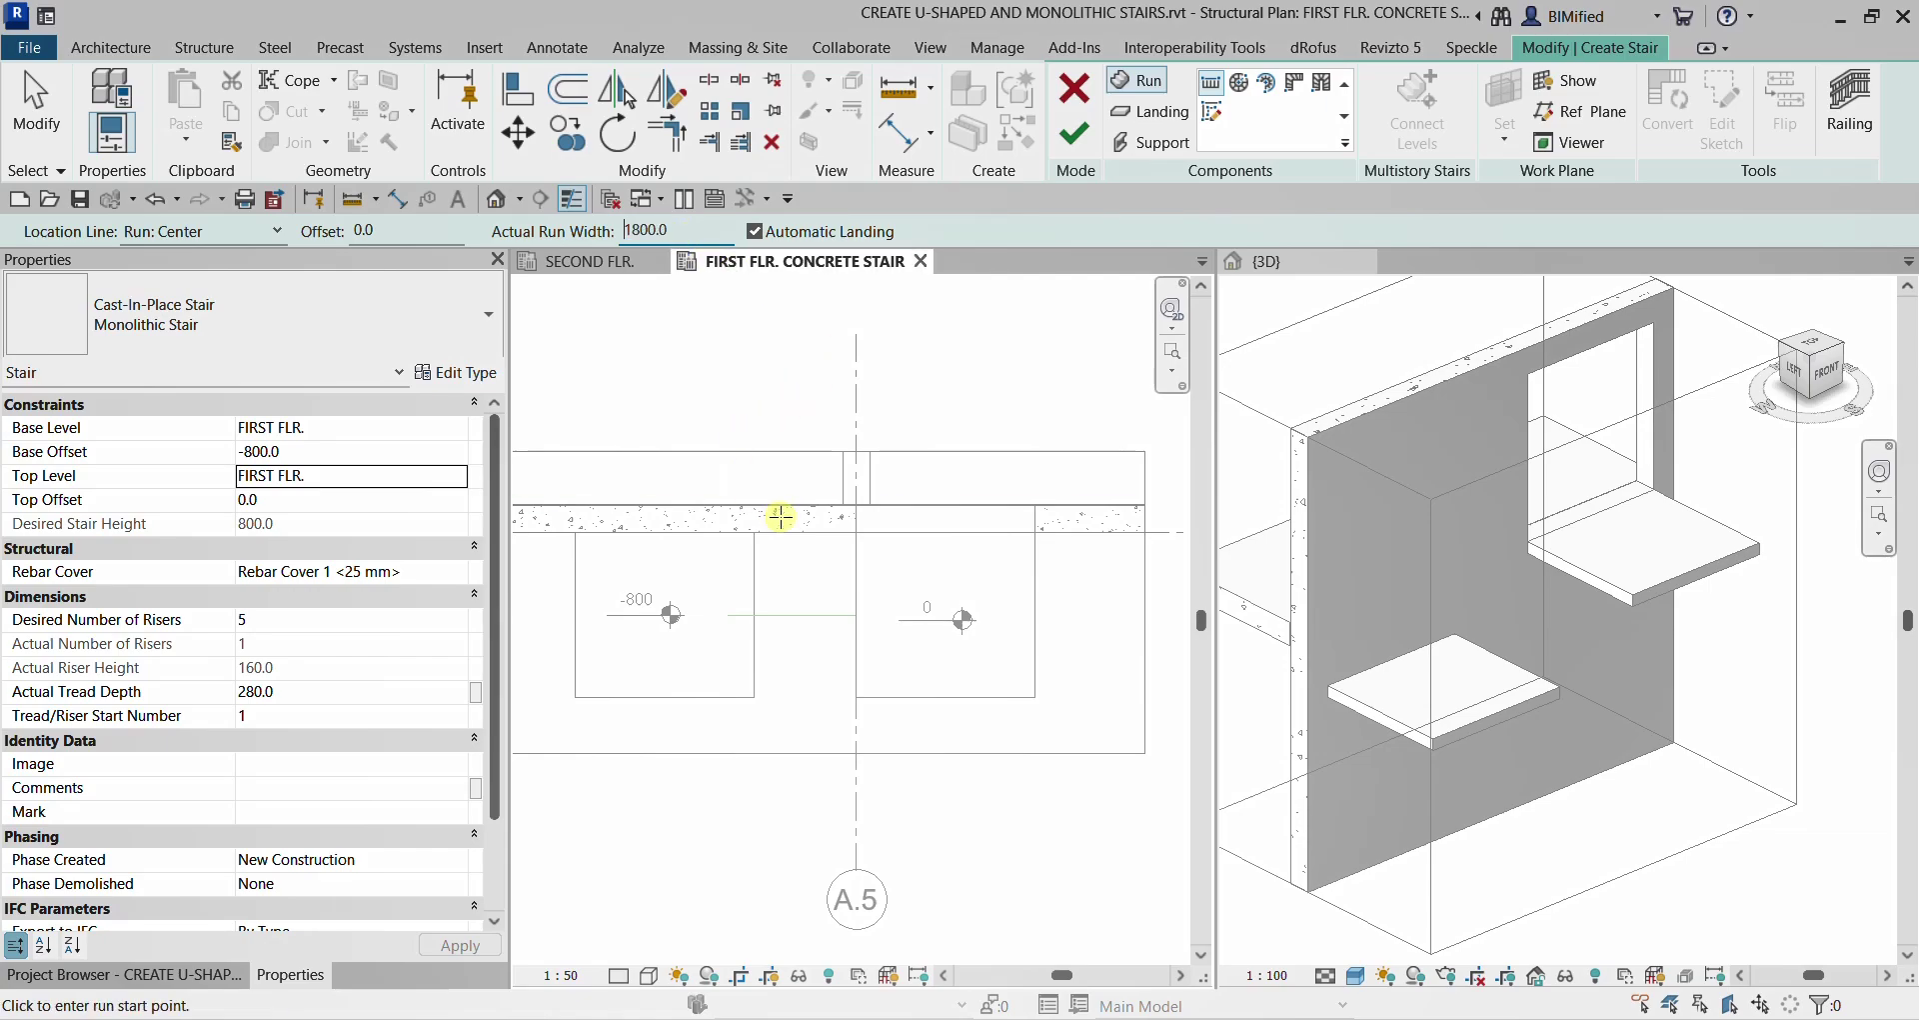
Step: Draw the run along the guide line from the -800 slab's edge to the 0 slab's edge at grid A.5, and finish the stair
scroll(744, 686, up, 2)
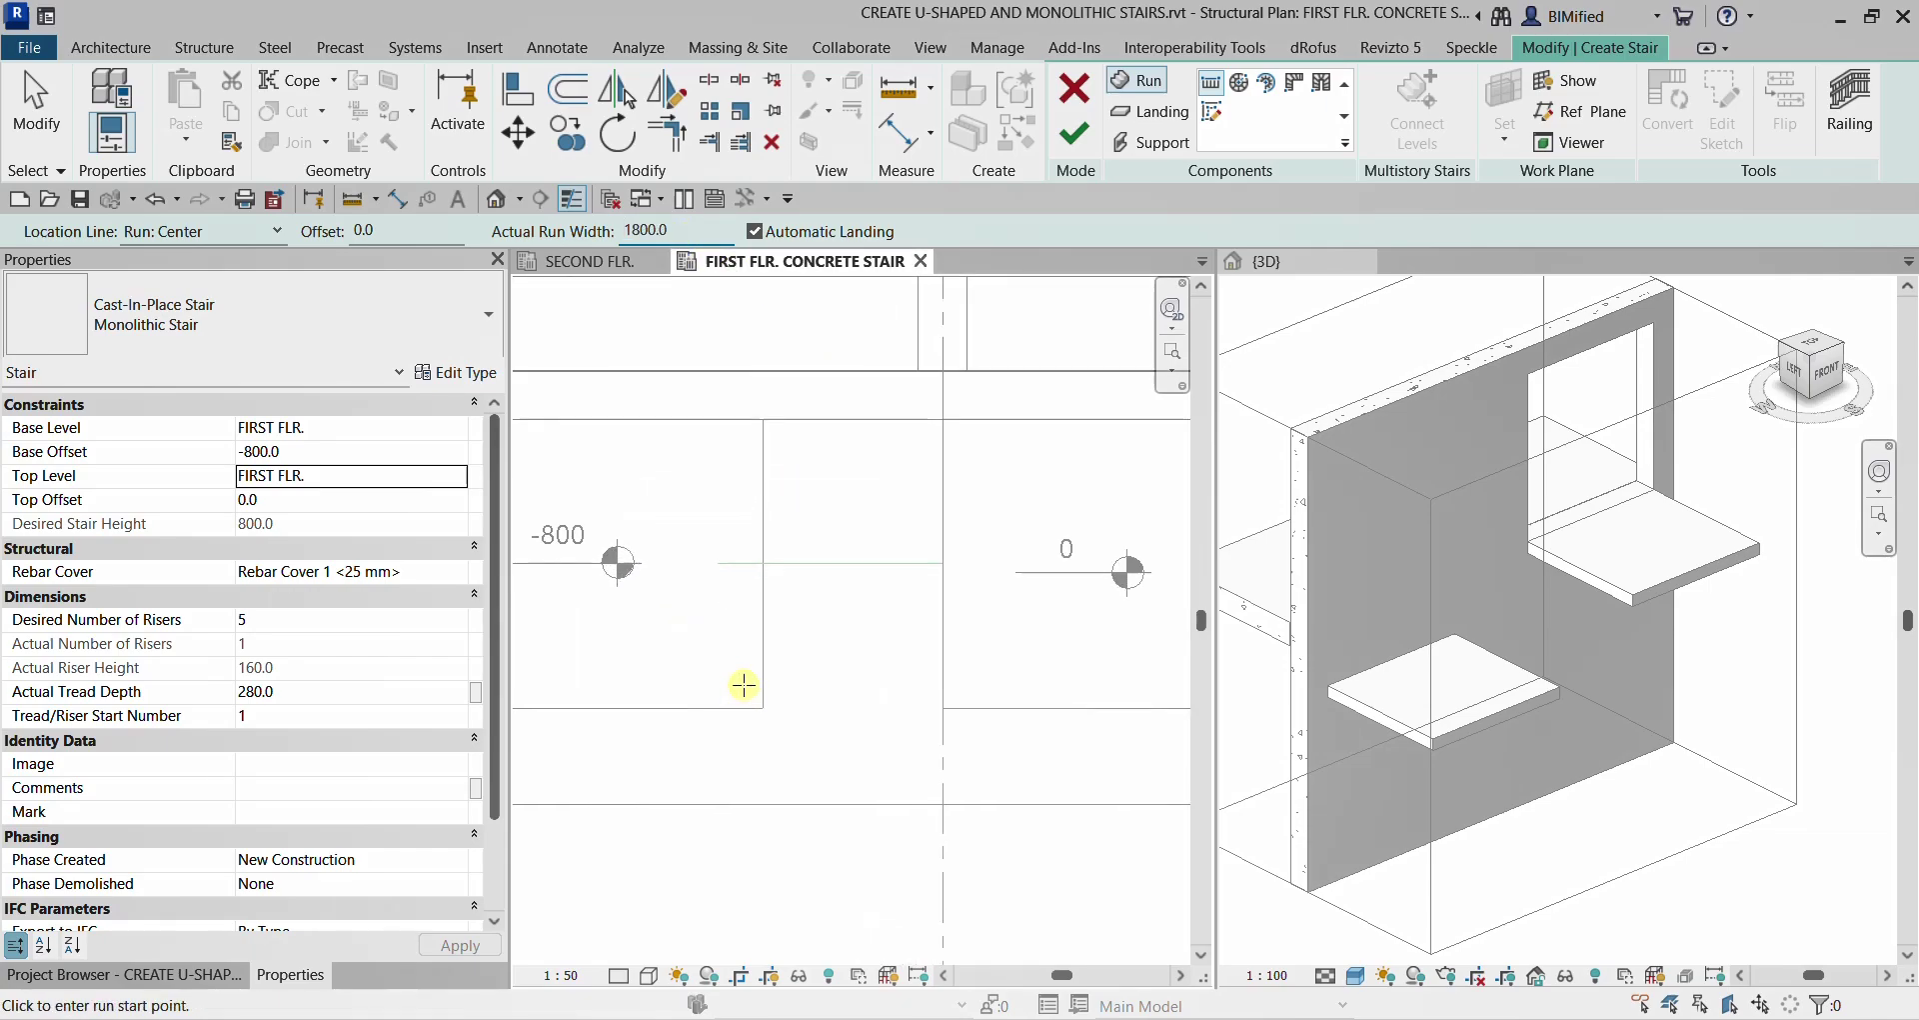
click(763, 562)
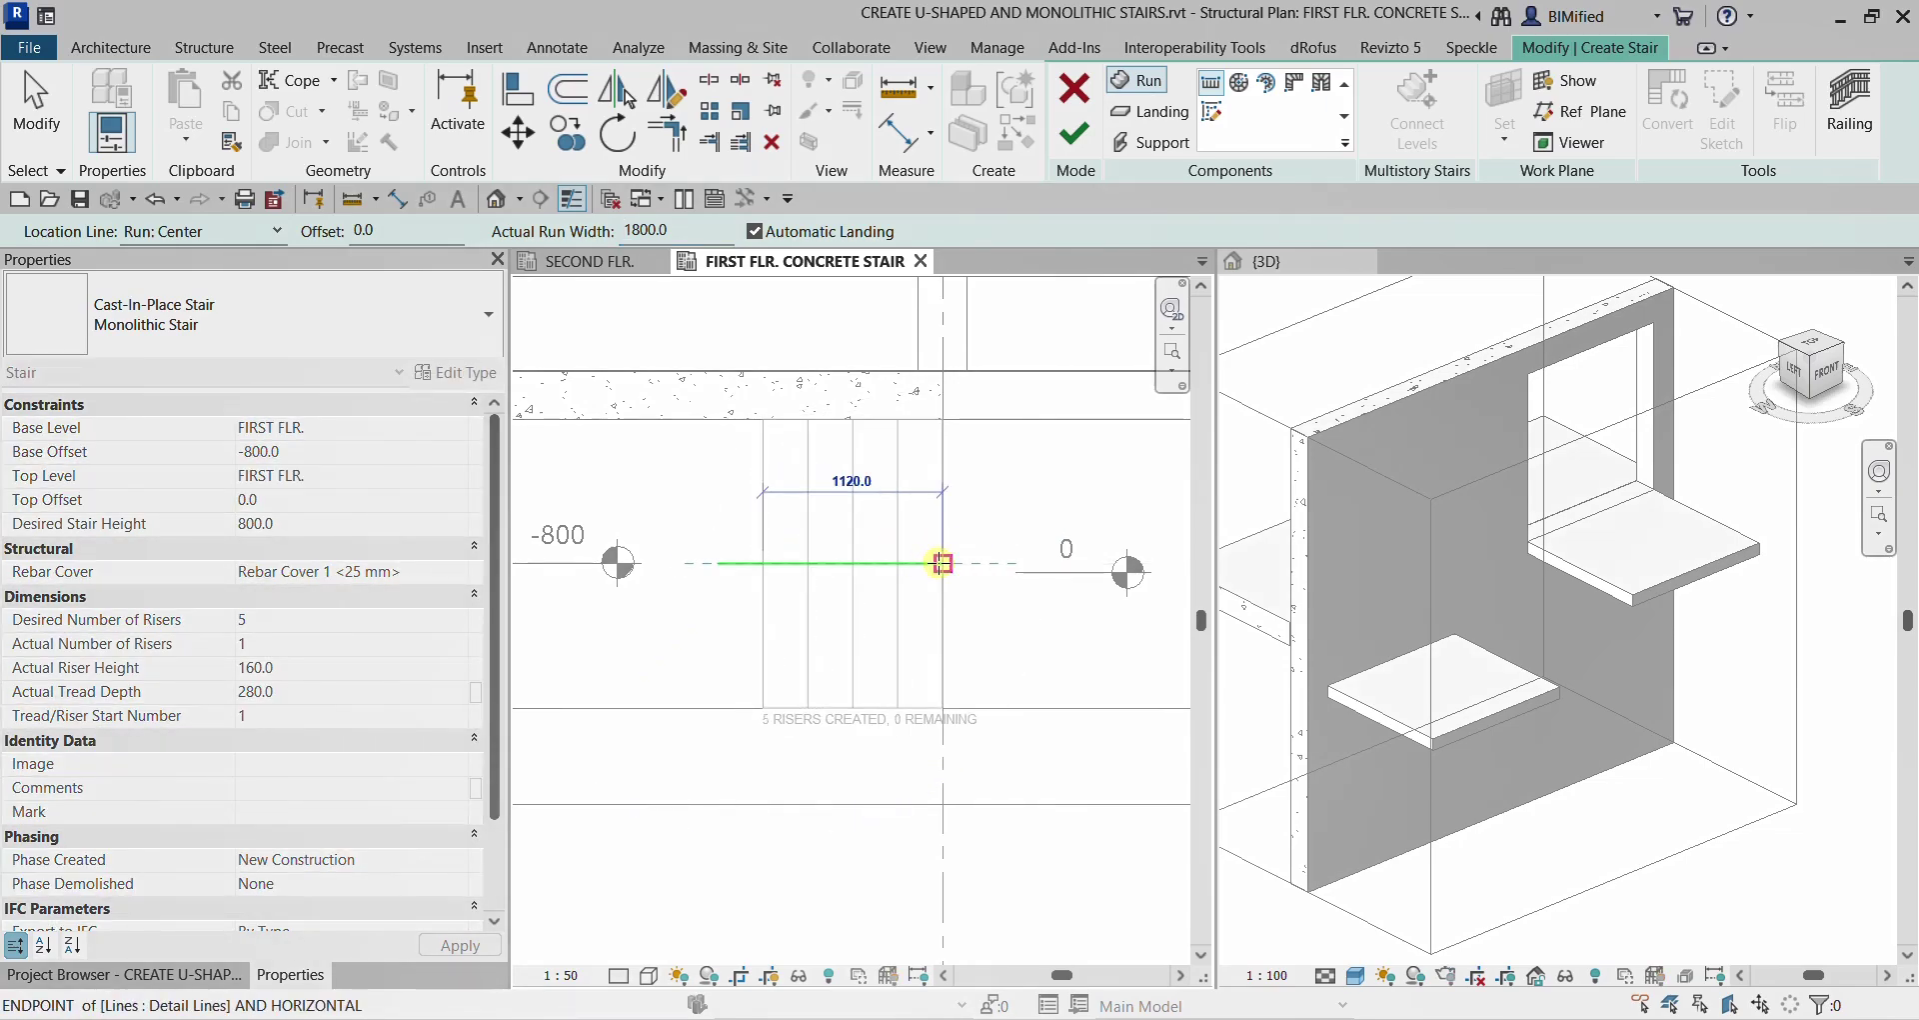
click(943, 563)
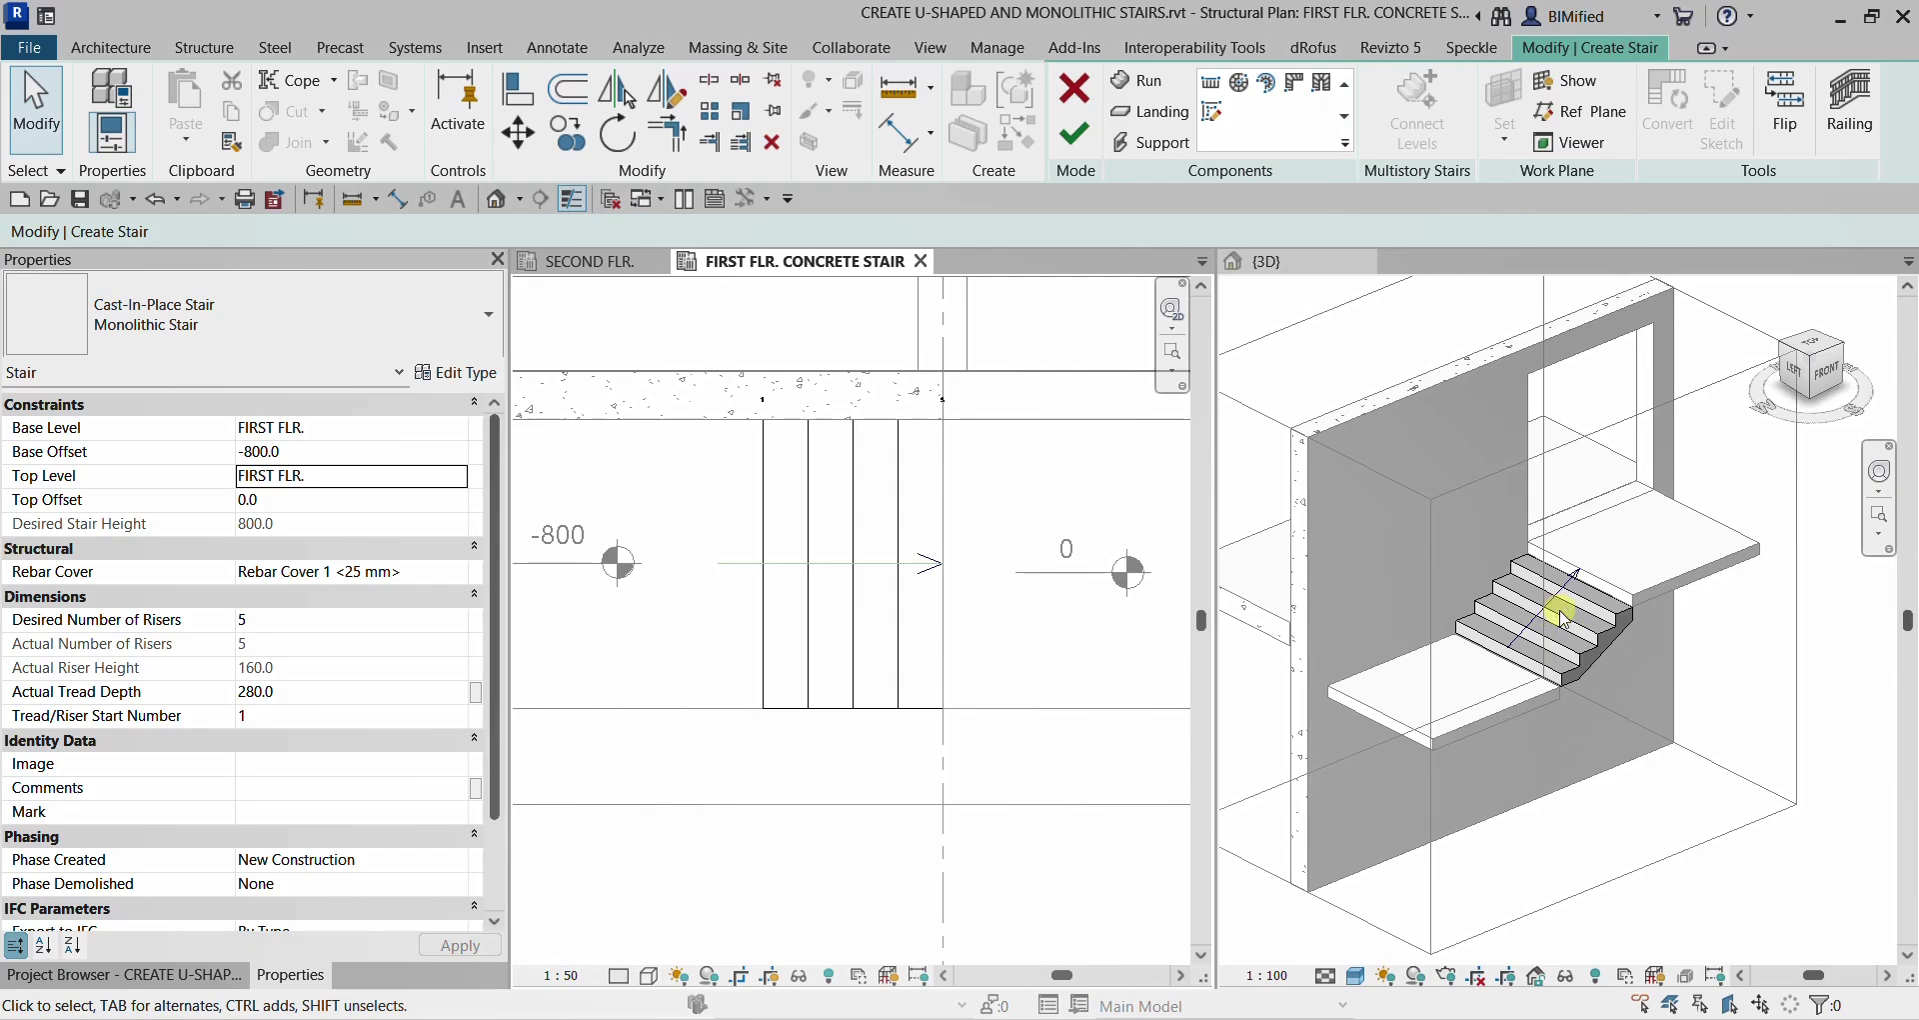
click(1088, 145)
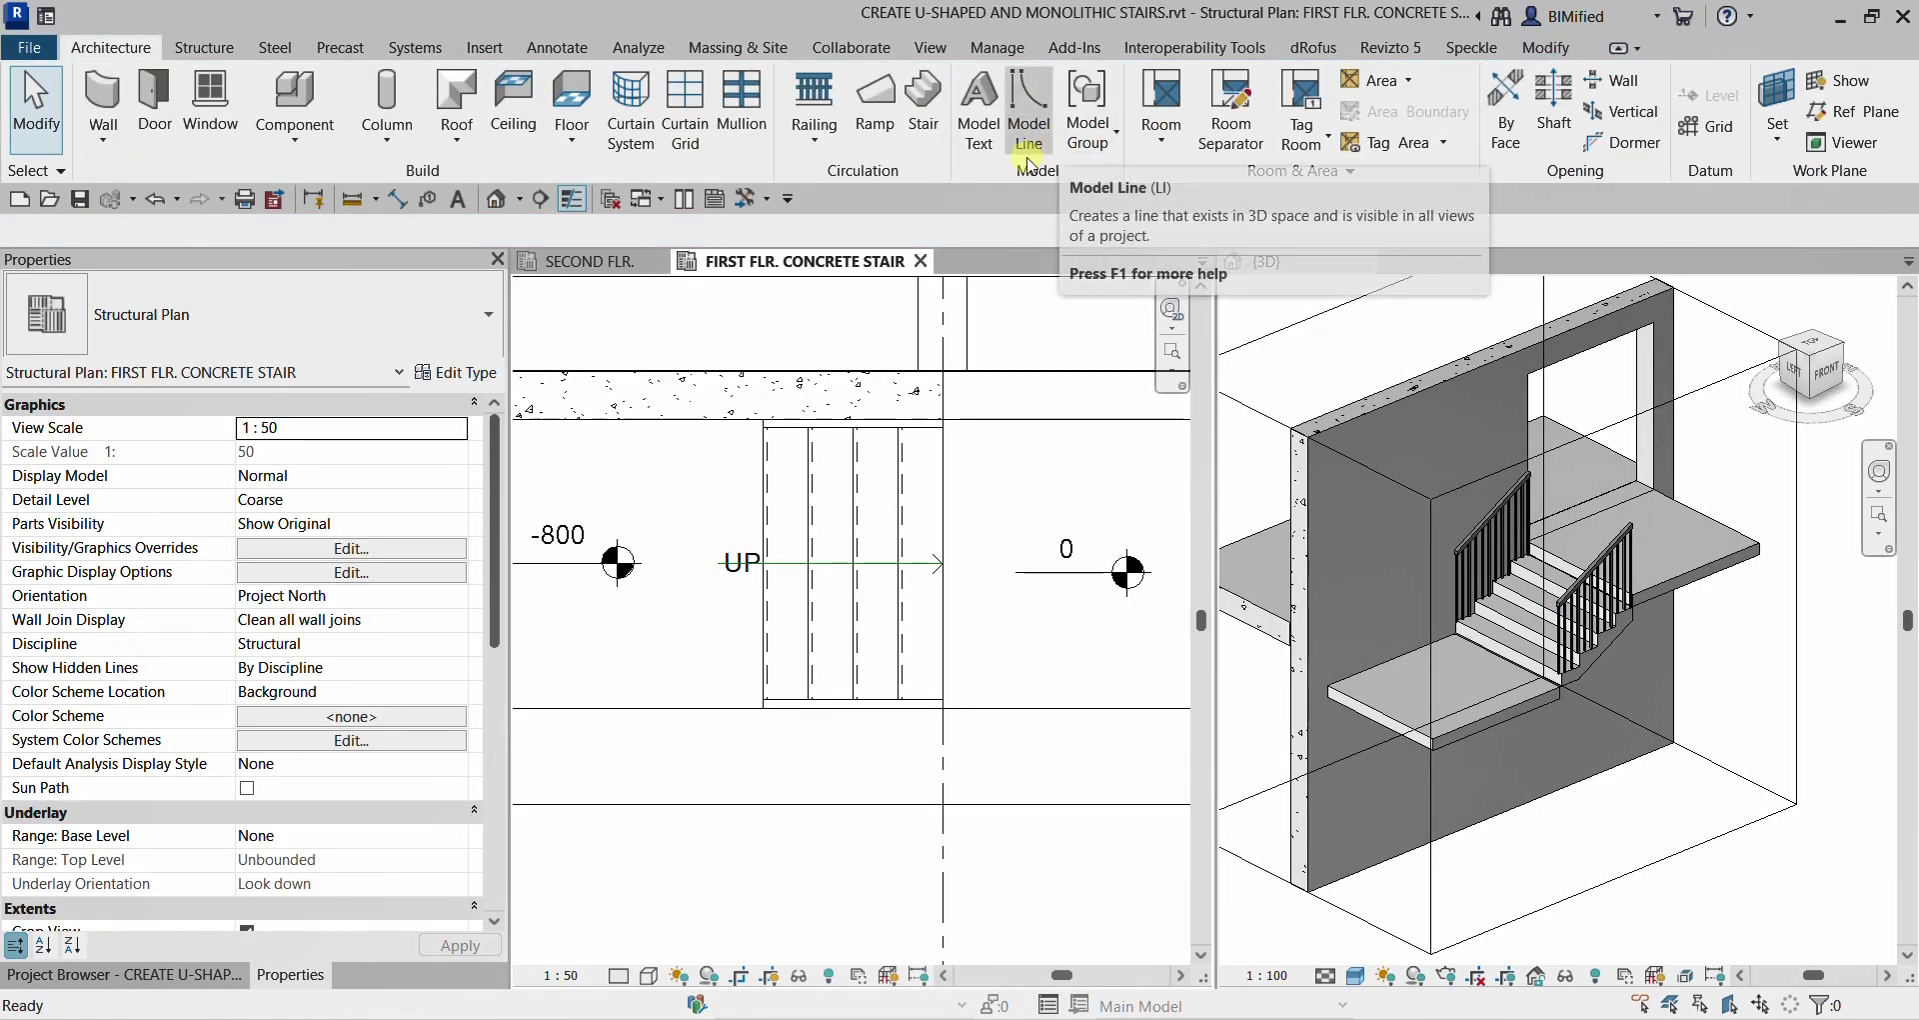
Step: Delete both railings from the monolithic stair and check its fit between the two slabs in 3D
shift+middle_drag(1610, 523, 1549, 690)
scroll(1624, 684, up, 6)
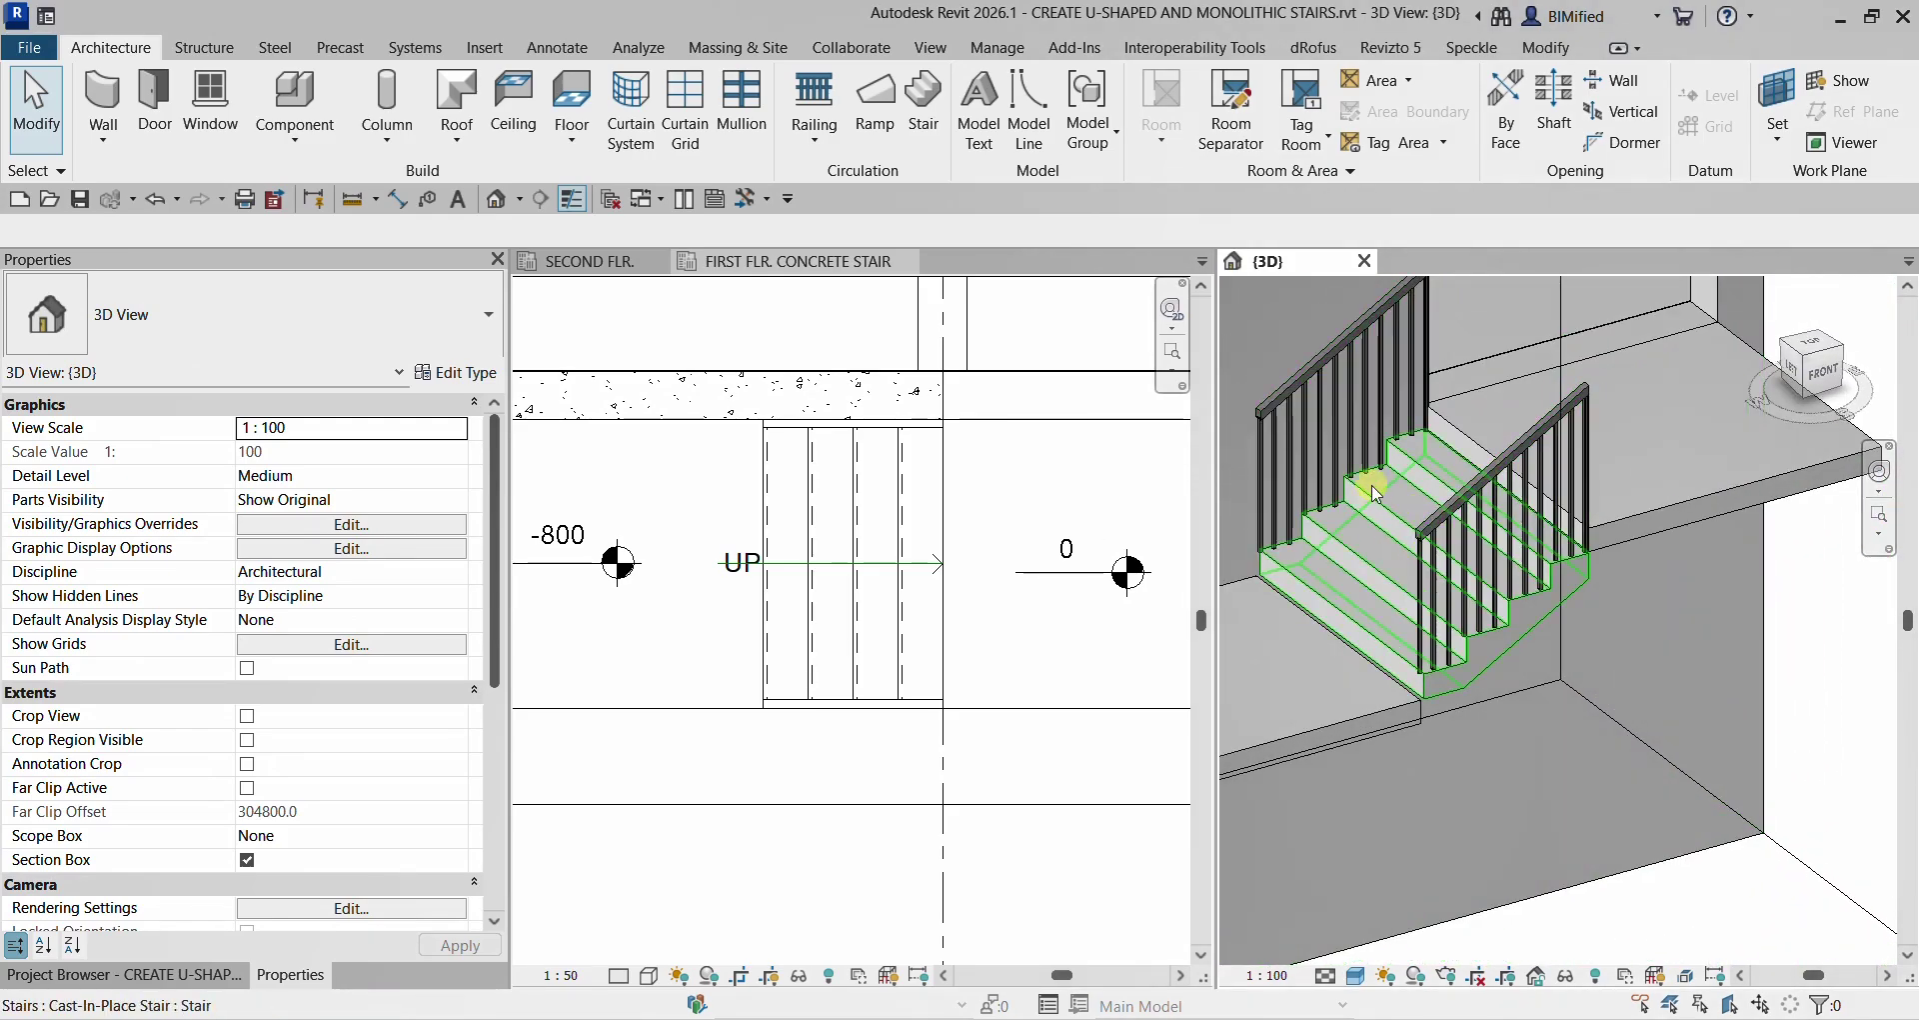
click(1340, 421)
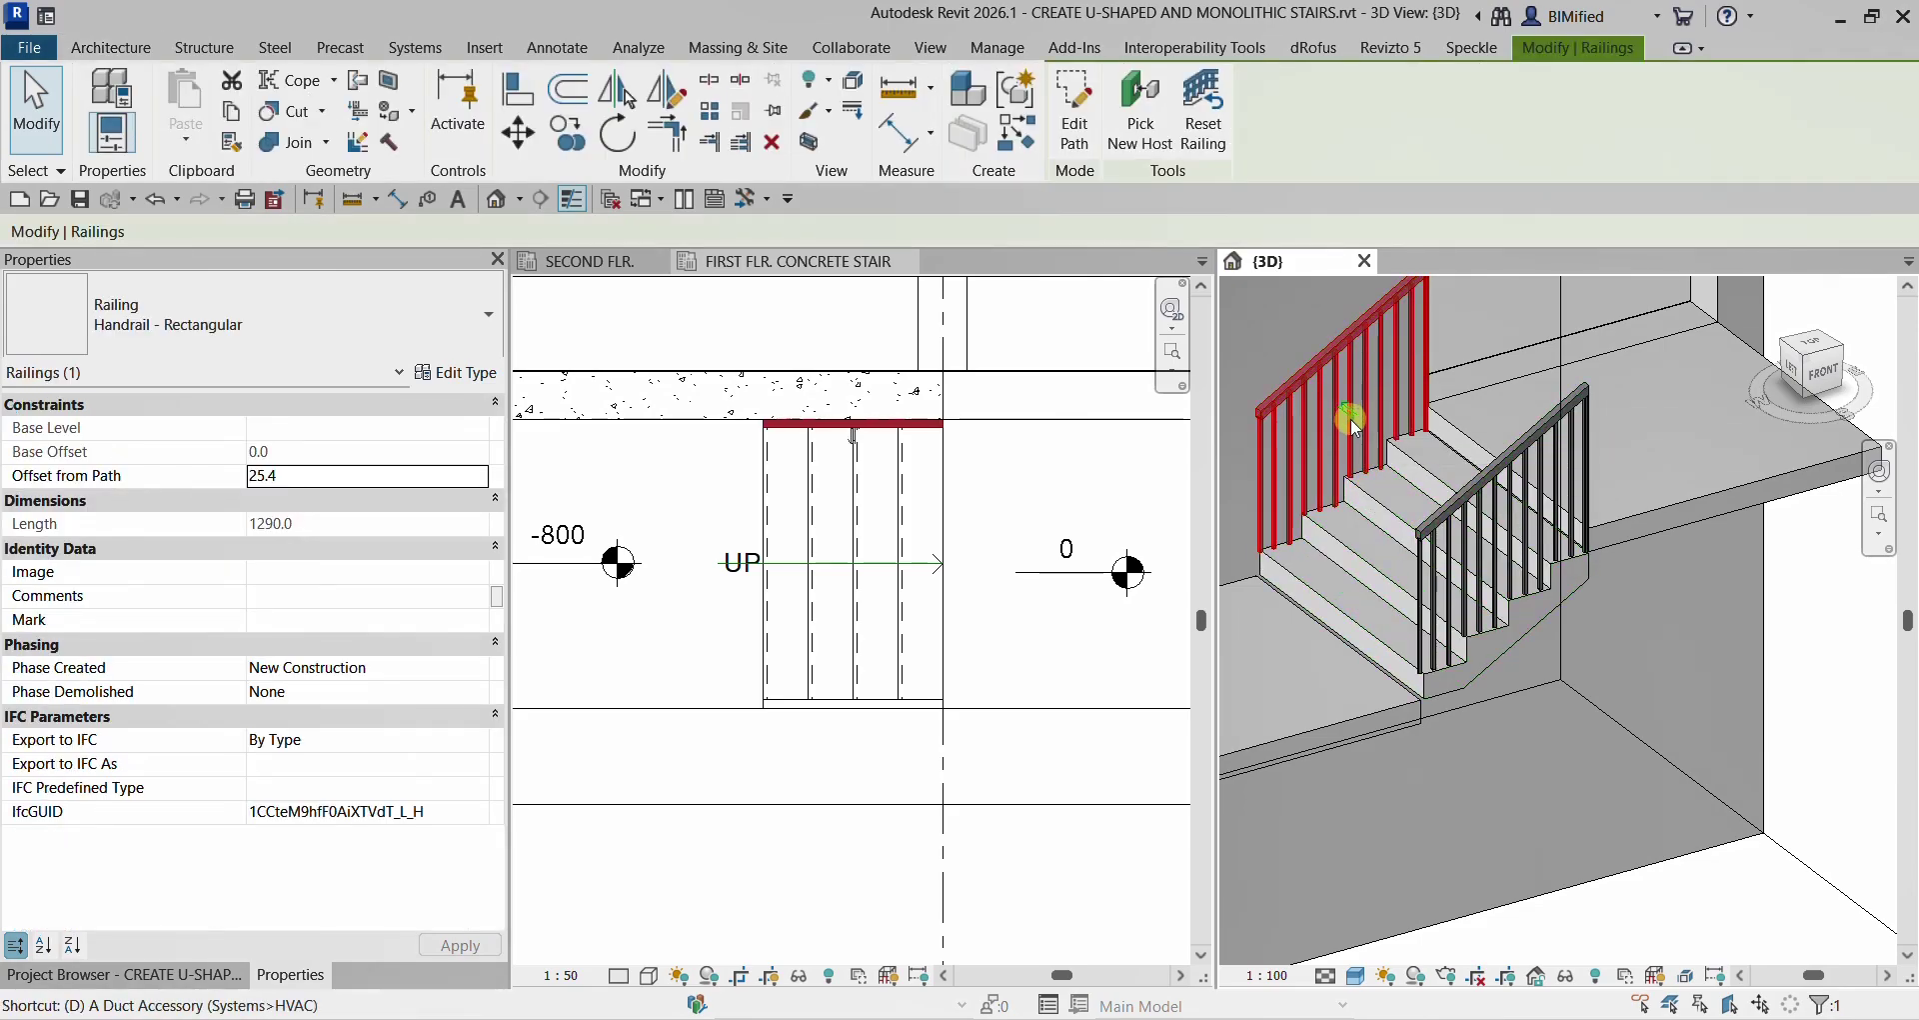
key(Delete)
click(1481, 519)
key(Delete)
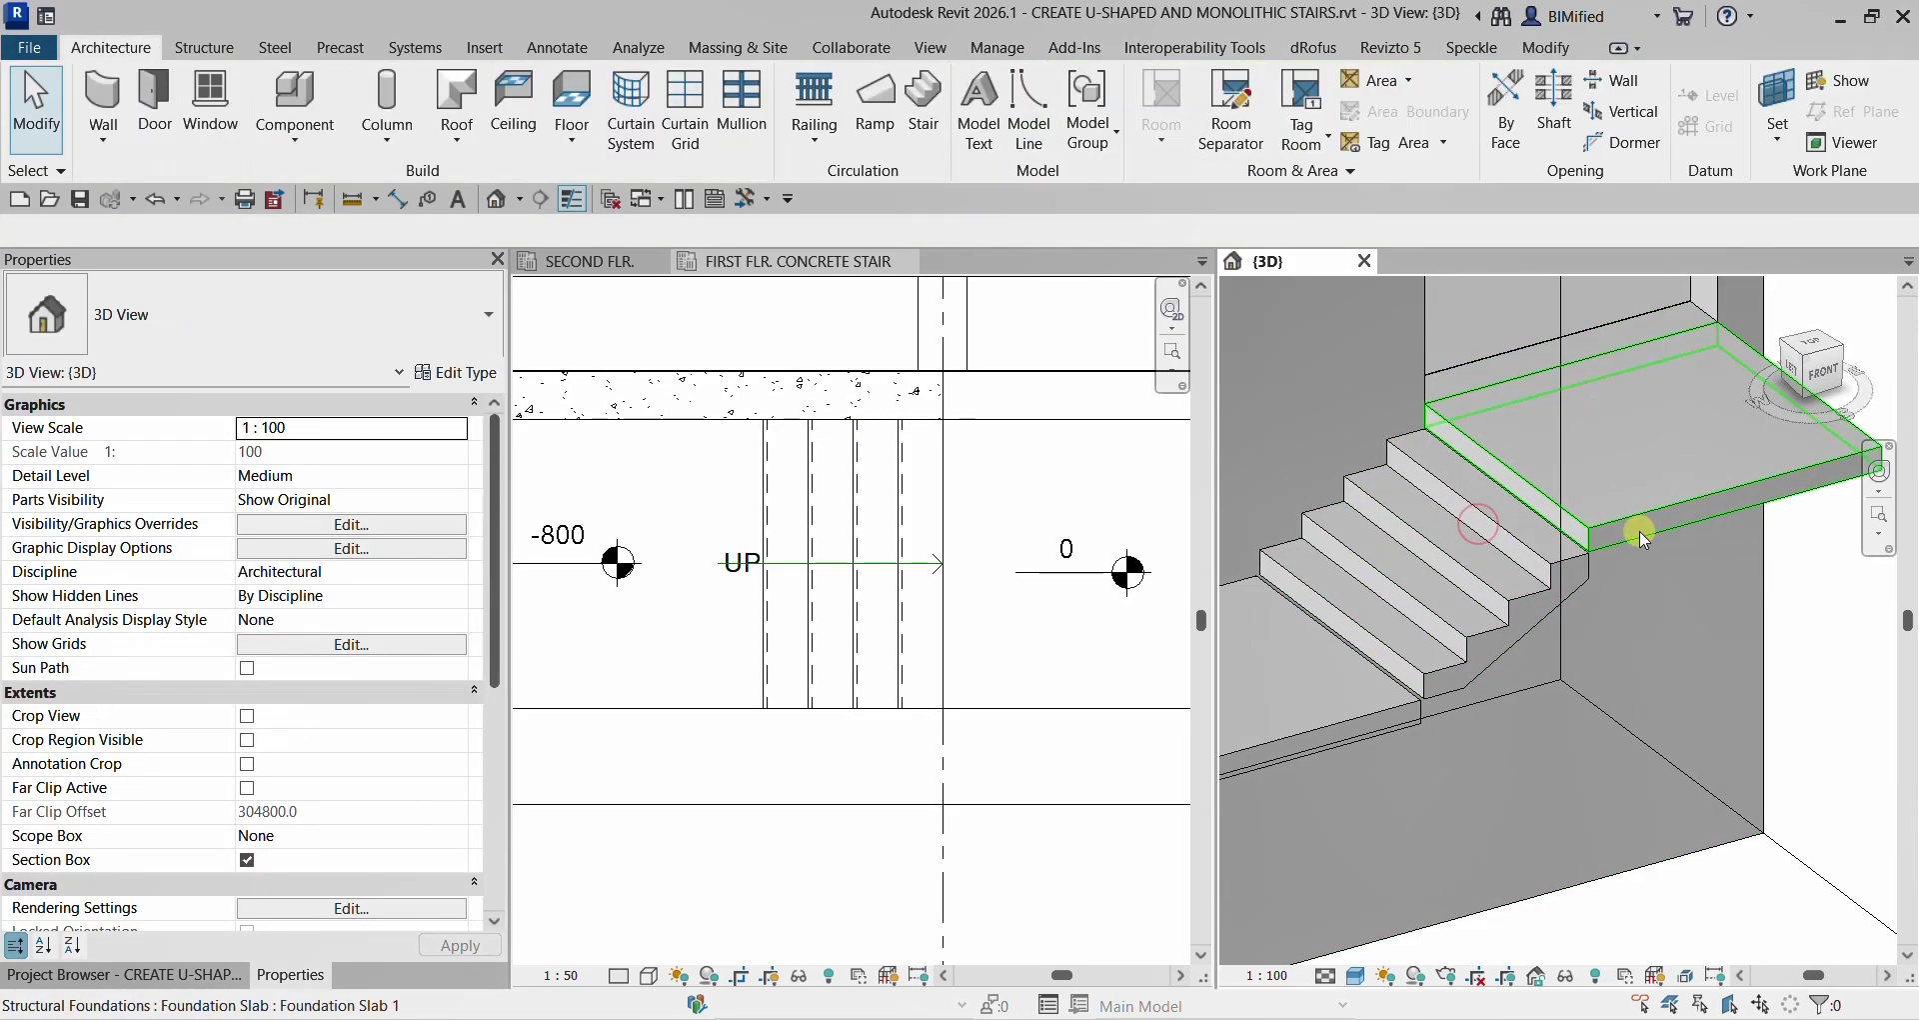
shift+middle_drag(1639, 530, 1559, 609)
scroll(1450, 625, down, 5)
Step: Select the U-shaped stair in the SECOND FLR. plan and box the 3D view around it
click(589, 262)
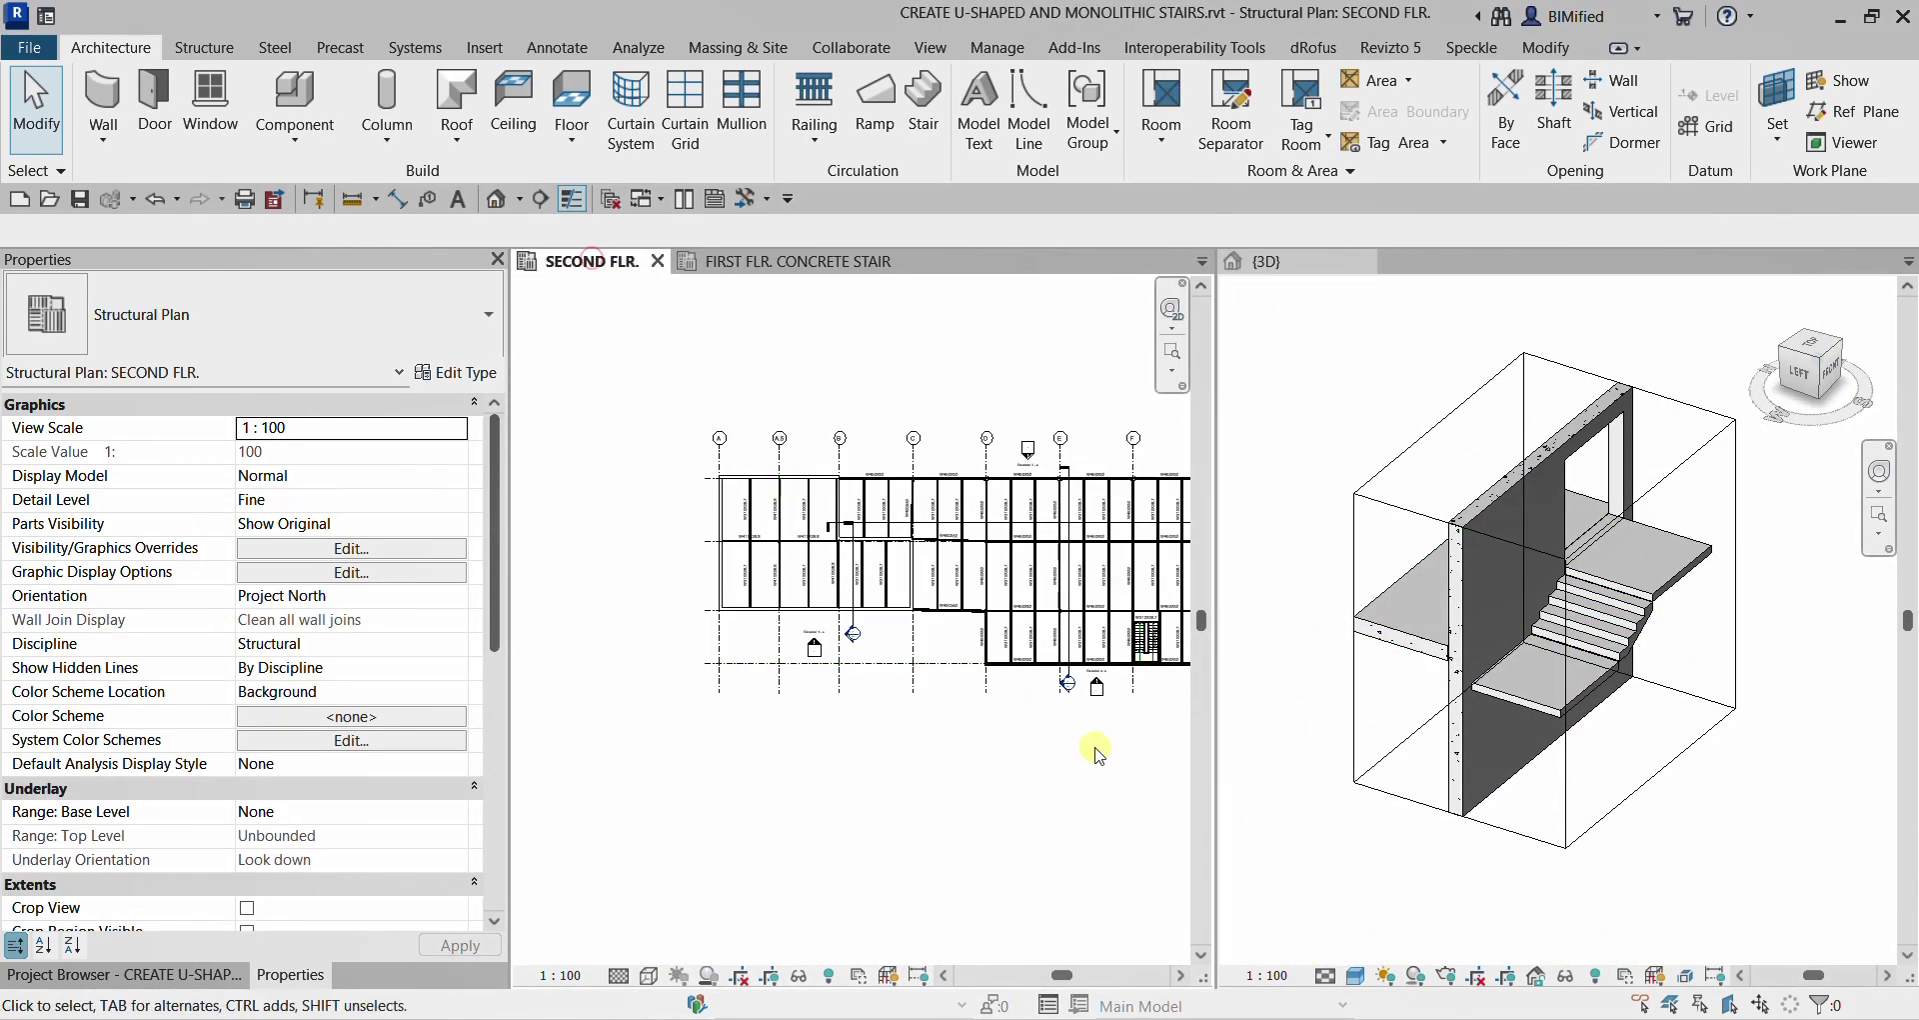
scroll(1120, 672, up, 3)
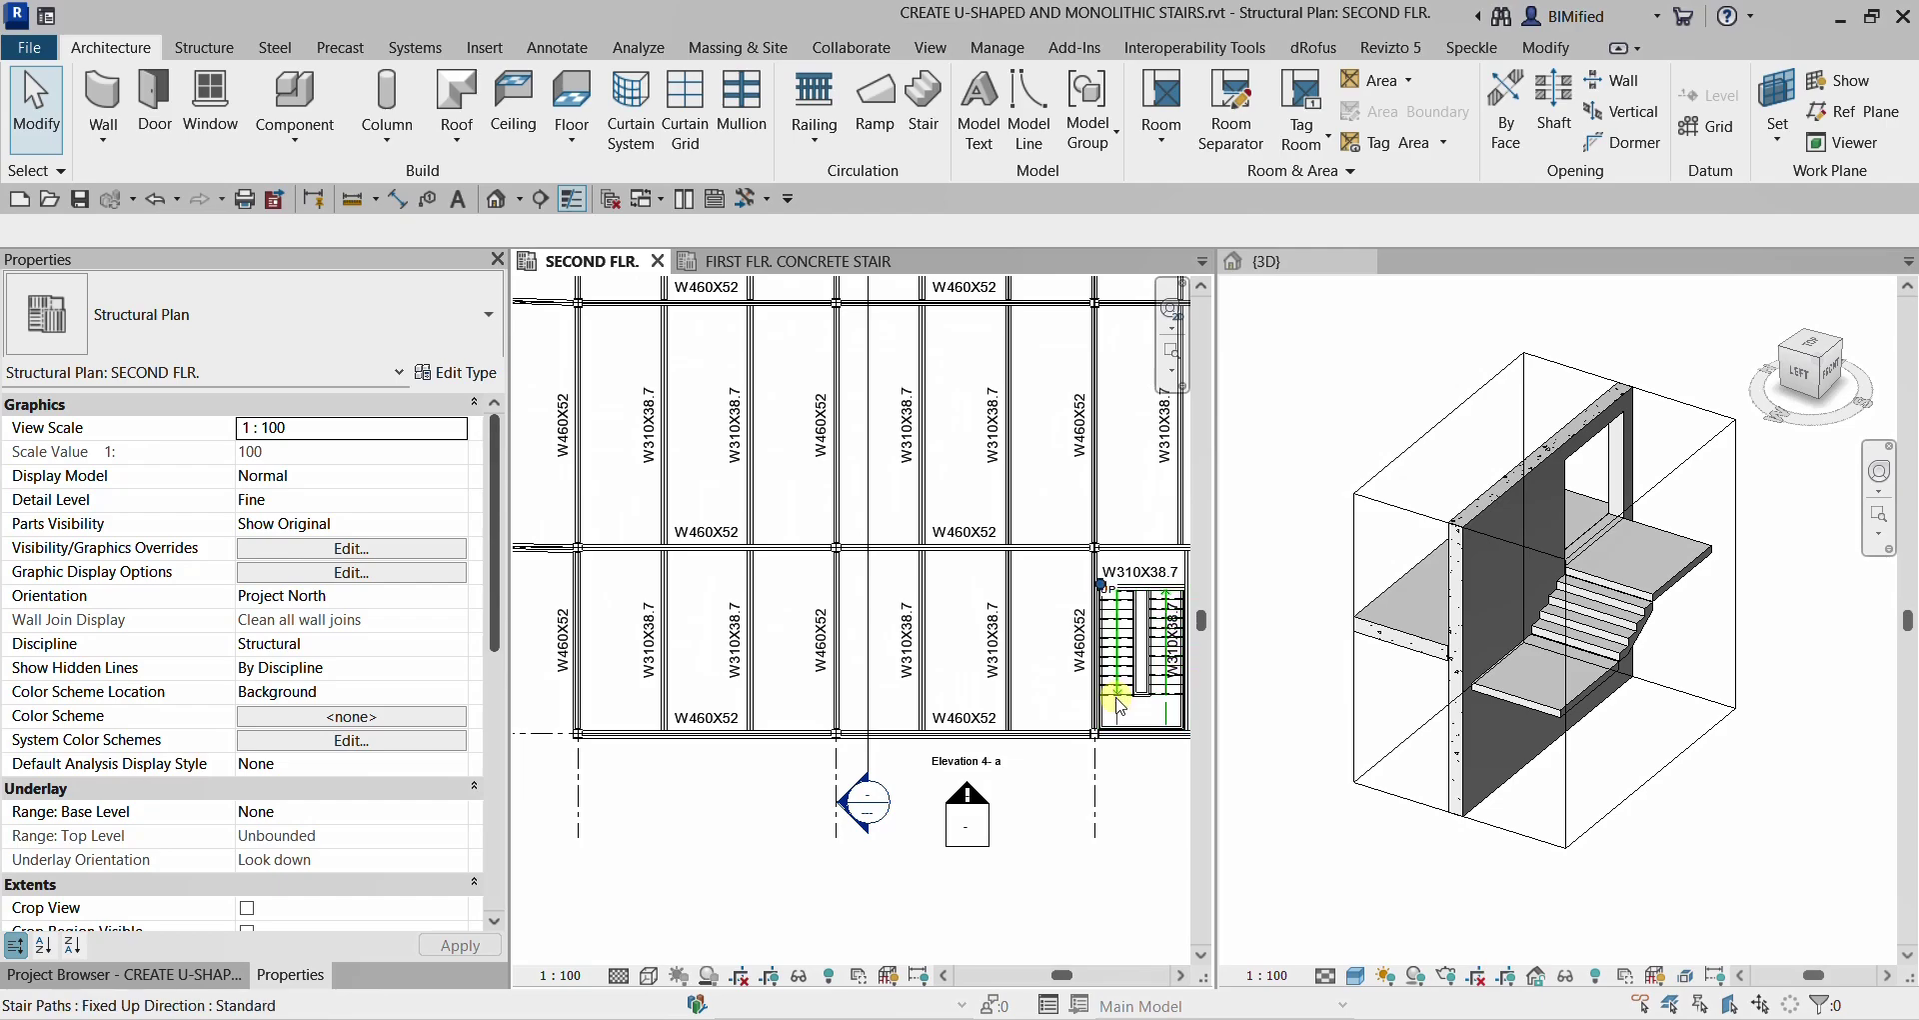
click(1176, 691)
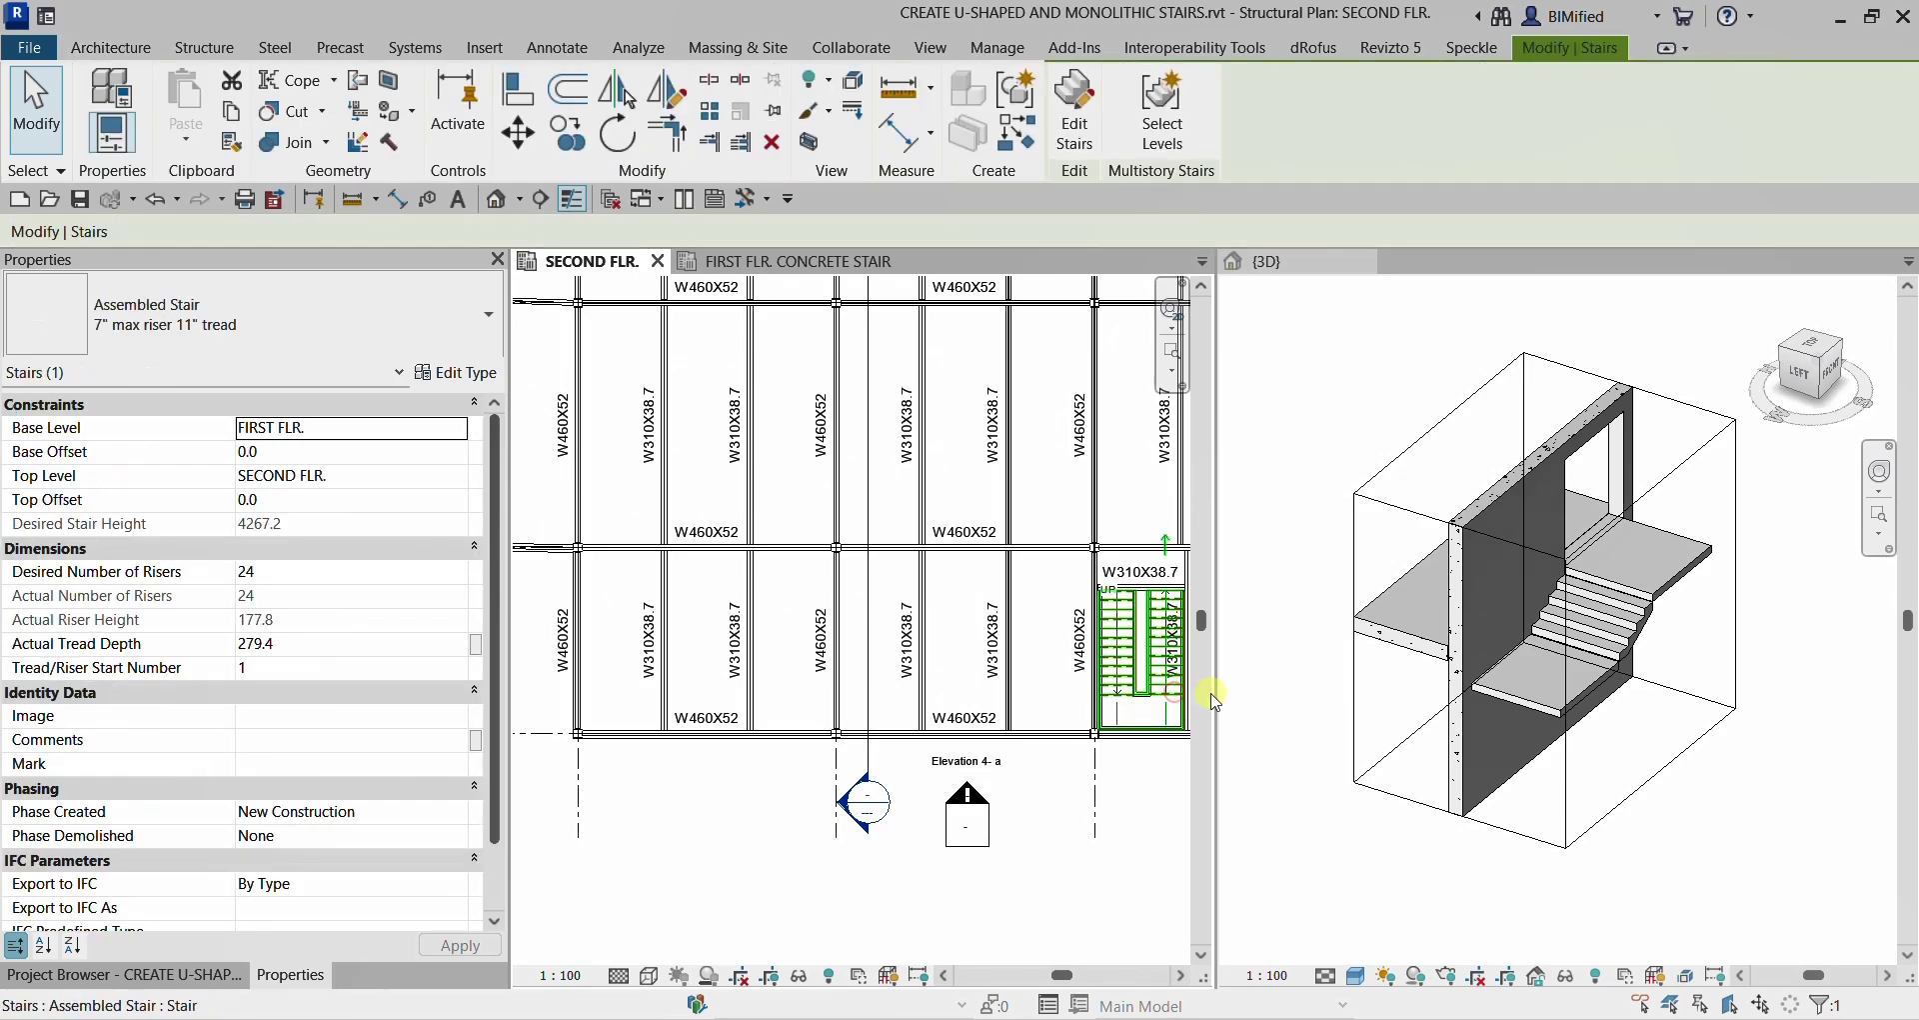
click(1220, 701)
middle_drag(1061, 782, 827, 724)
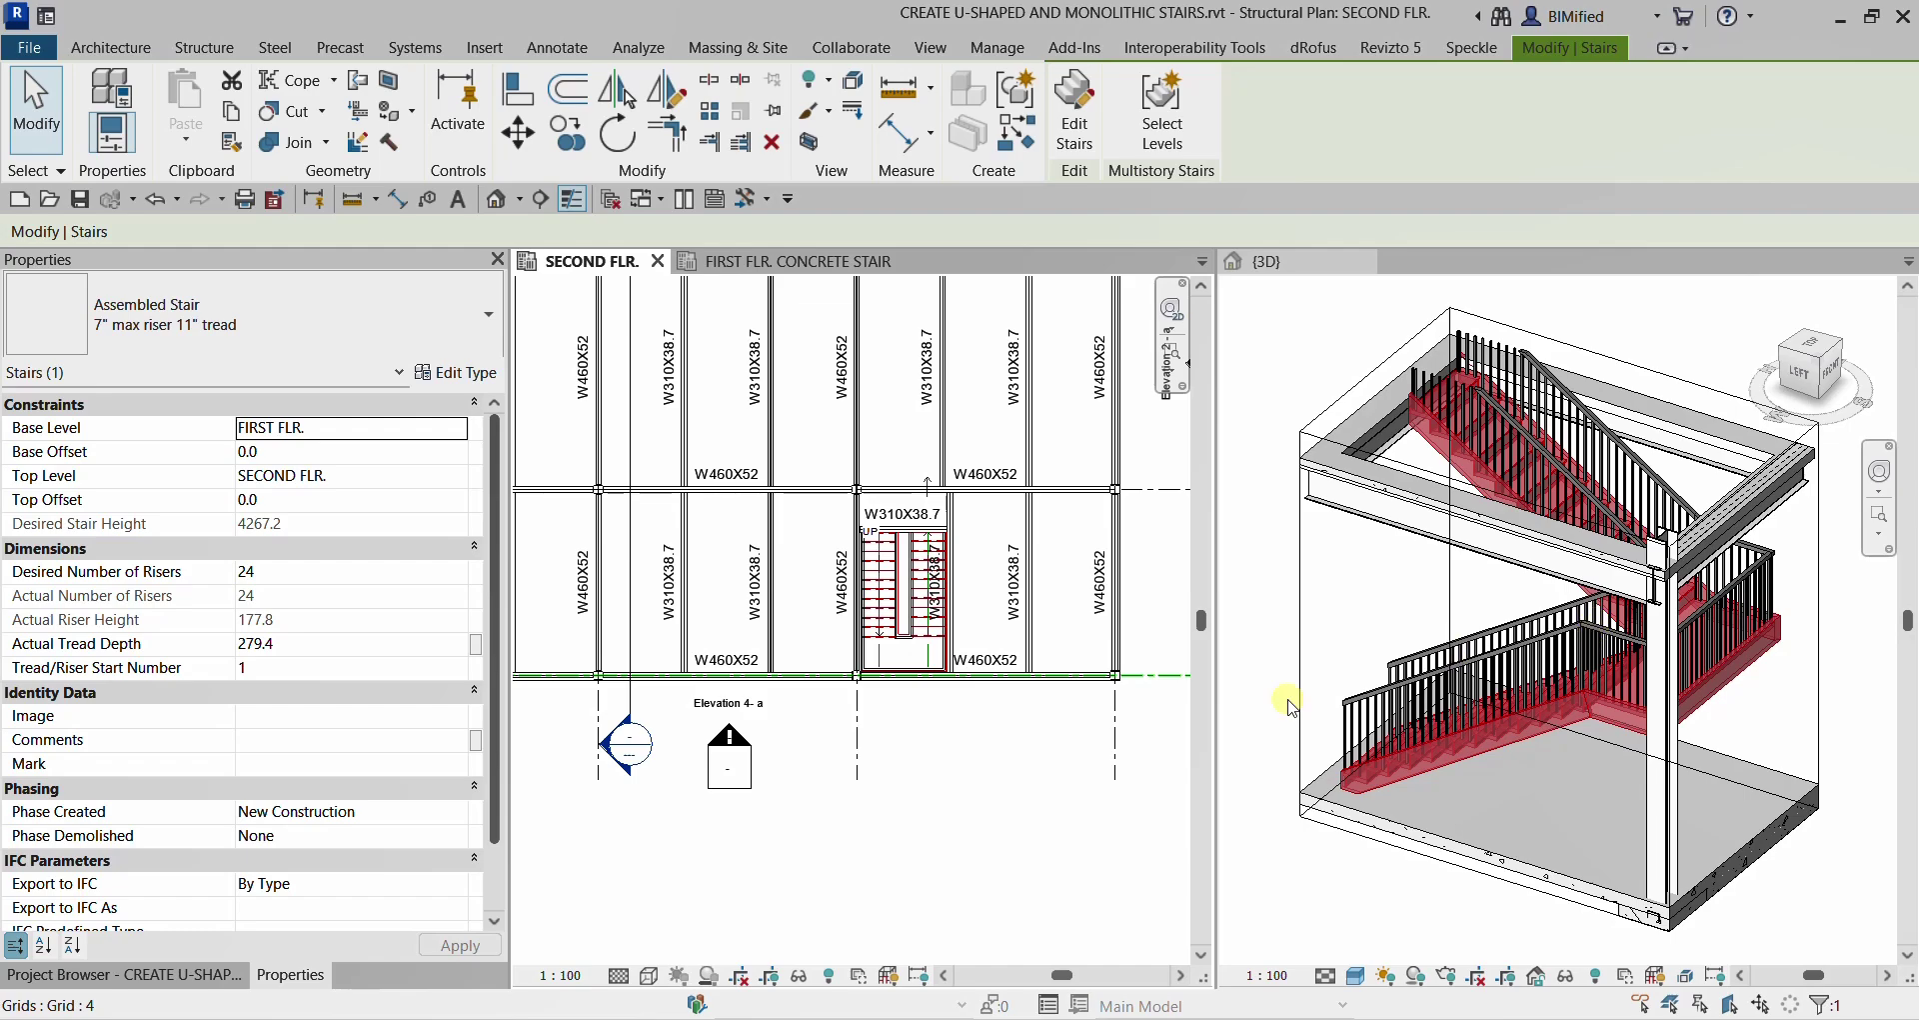
key(Escape)
Step: Look over the SECOND FLR. plan around grids A to D, and return to the monolithic stair in the FIRST FLR. CONCRETE STAIR plan
scroll(838, 689, down, 5)
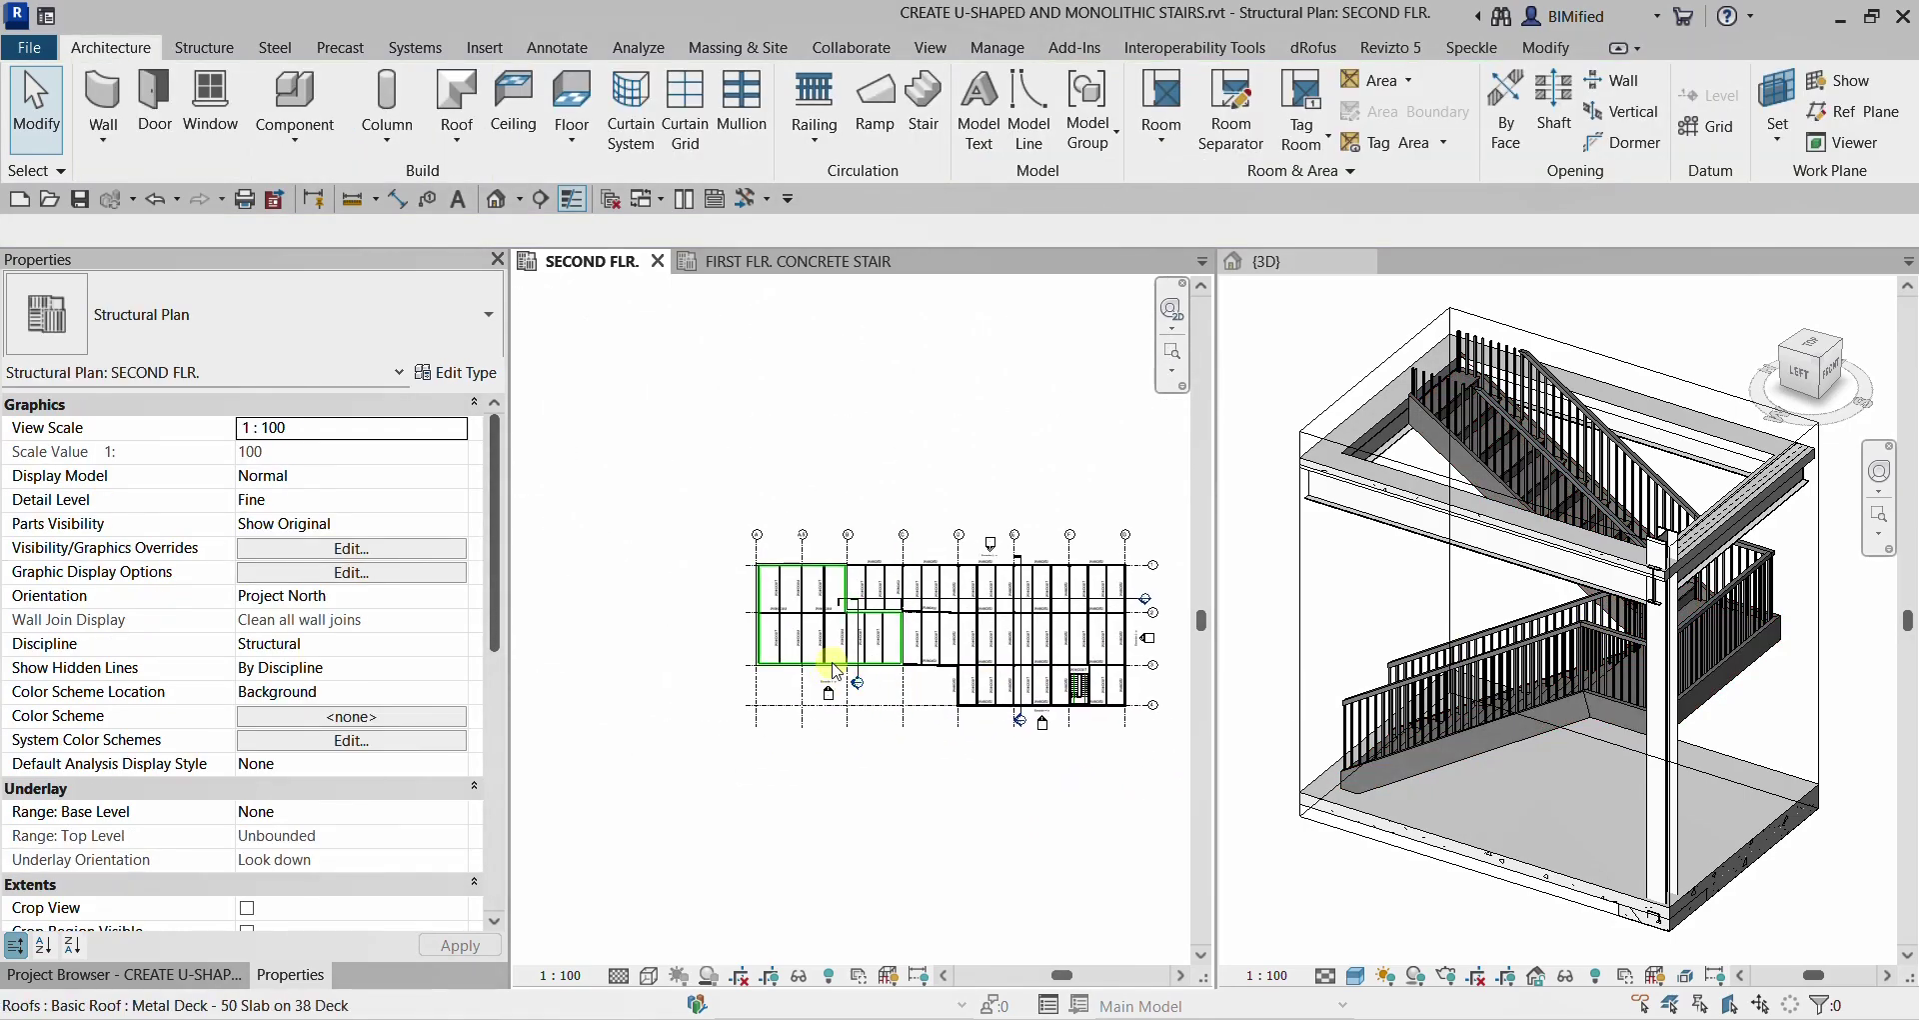
scroll(837, 669, up, 5)
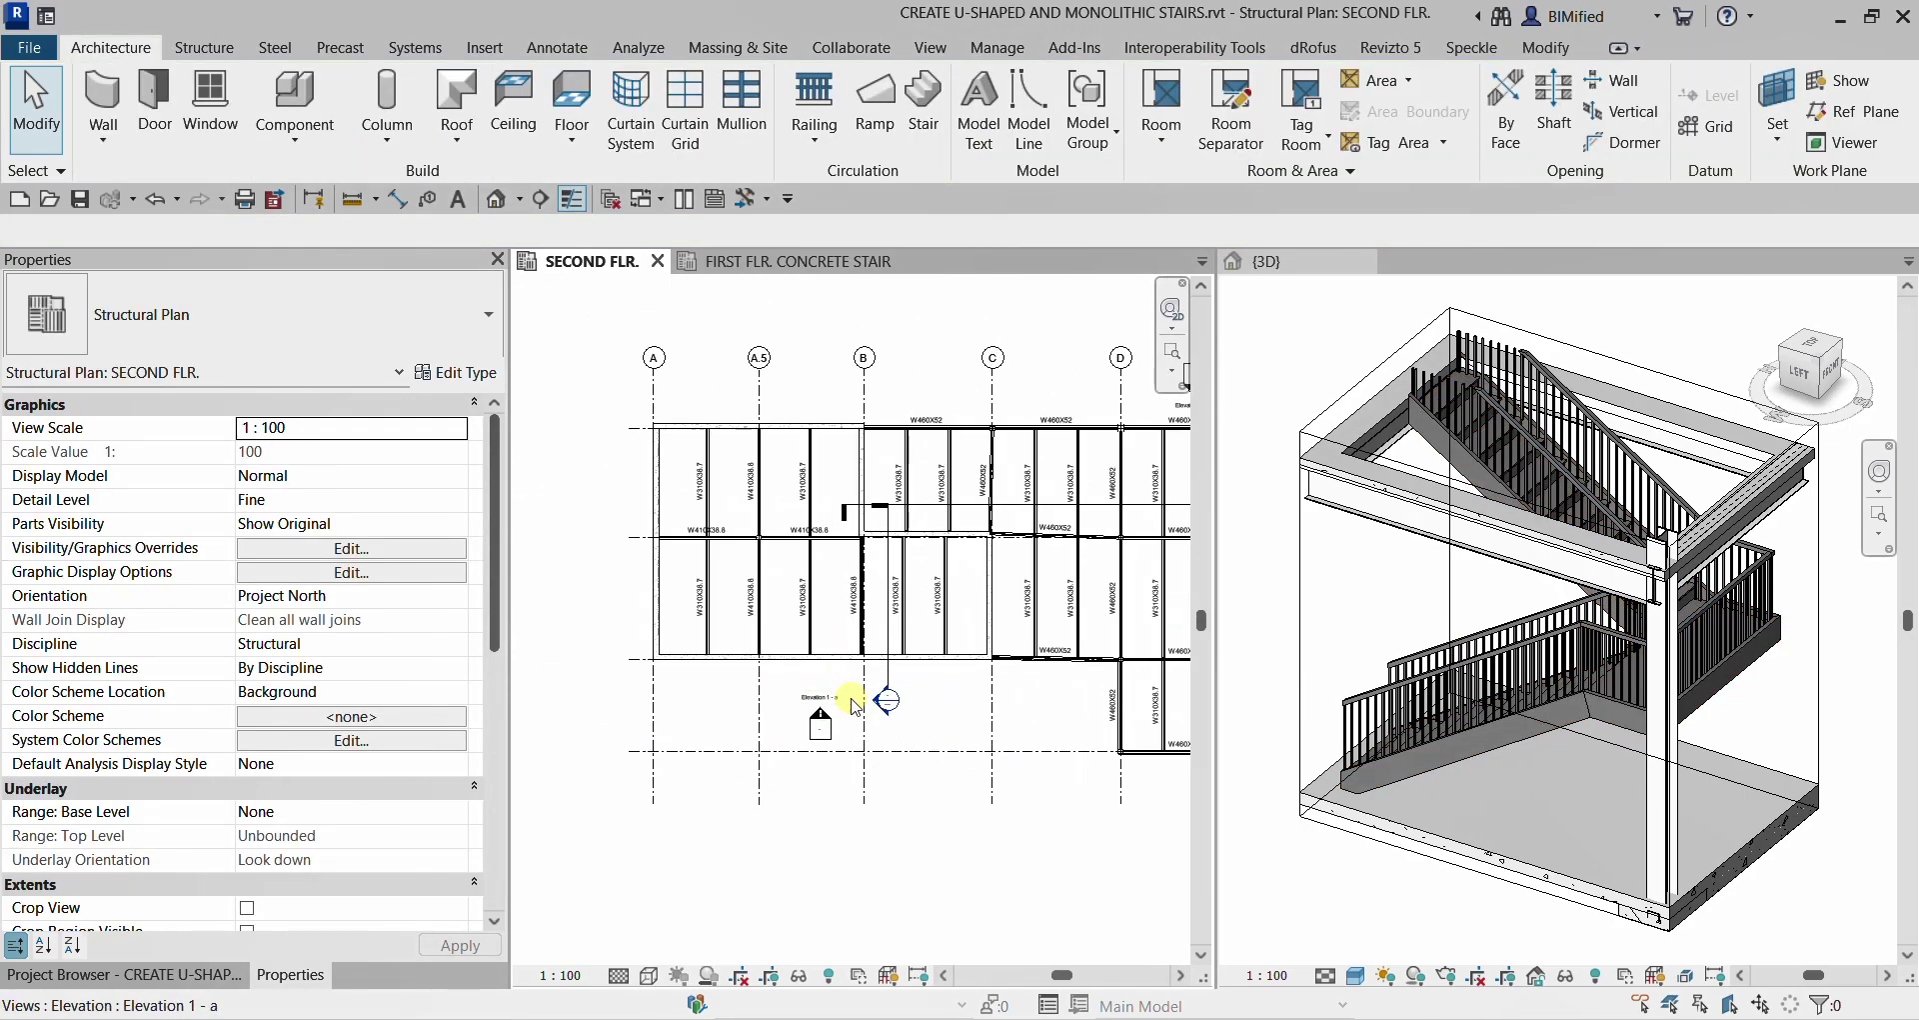
click(790, 262)
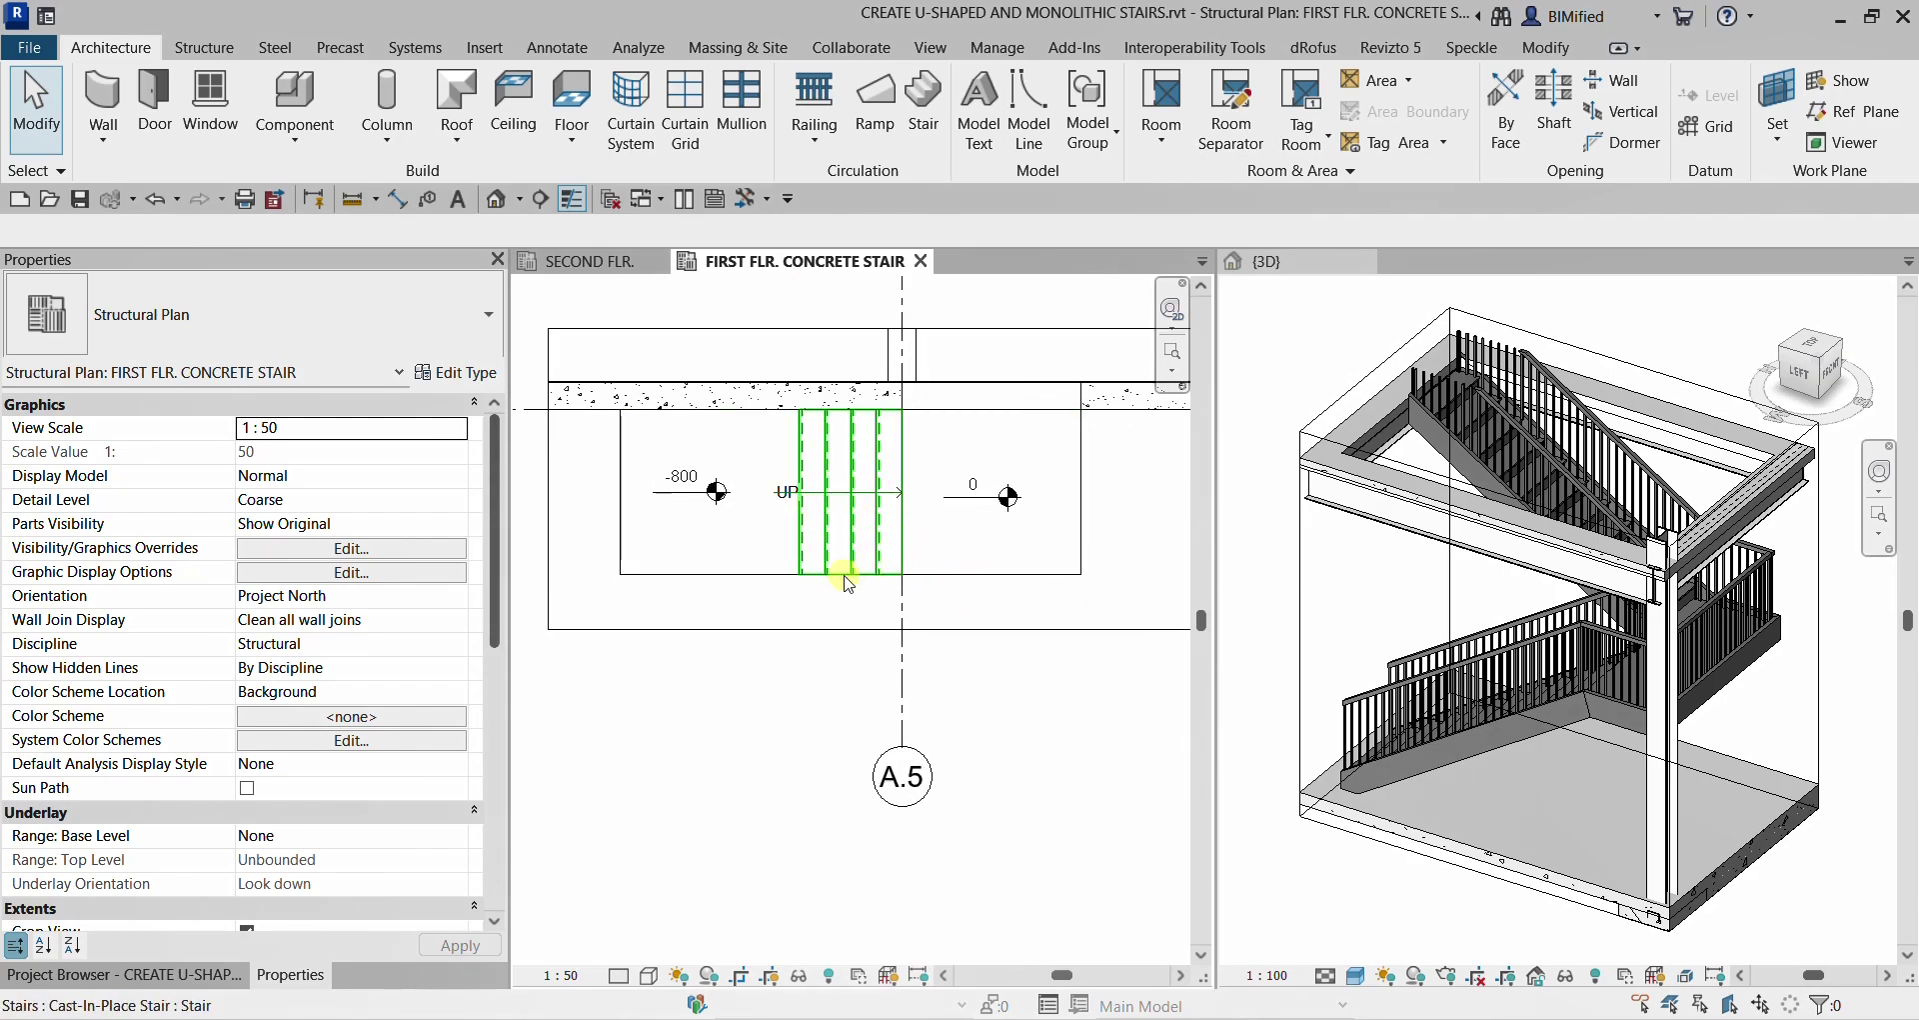
middle_drag(912, 561, 957, 623)
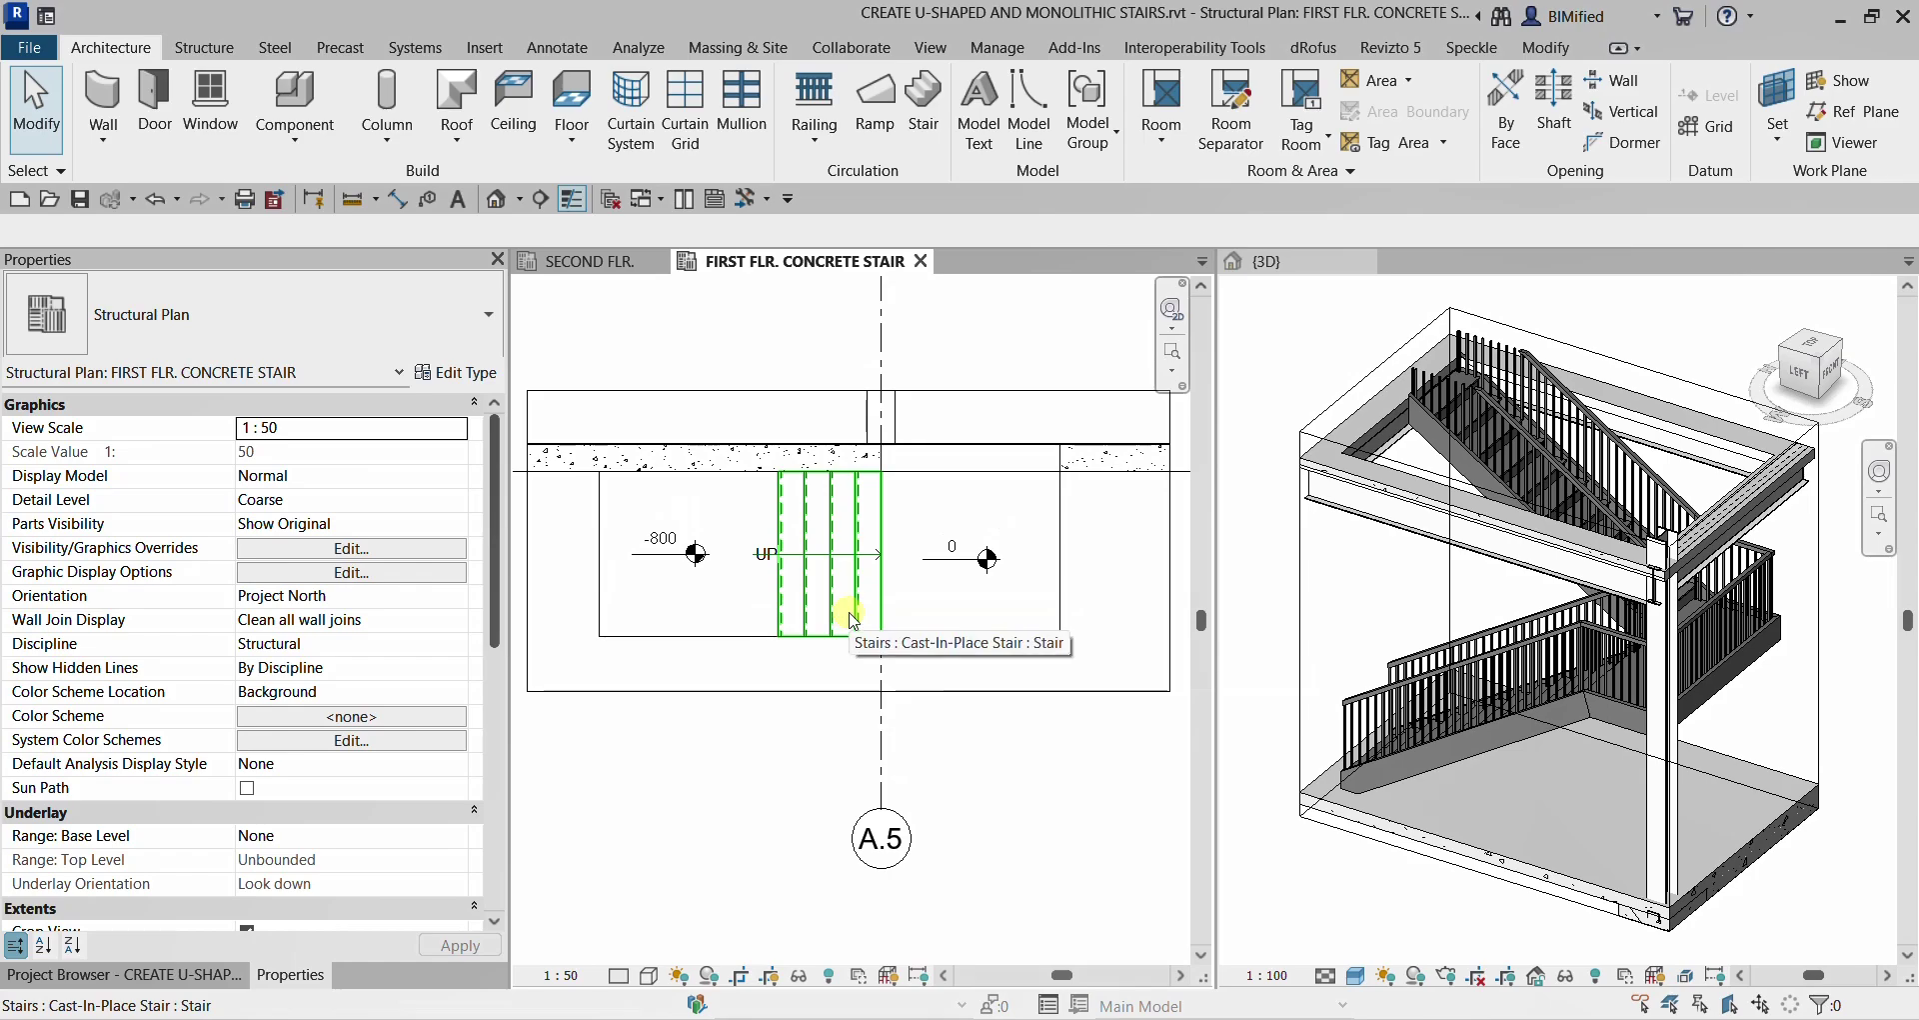